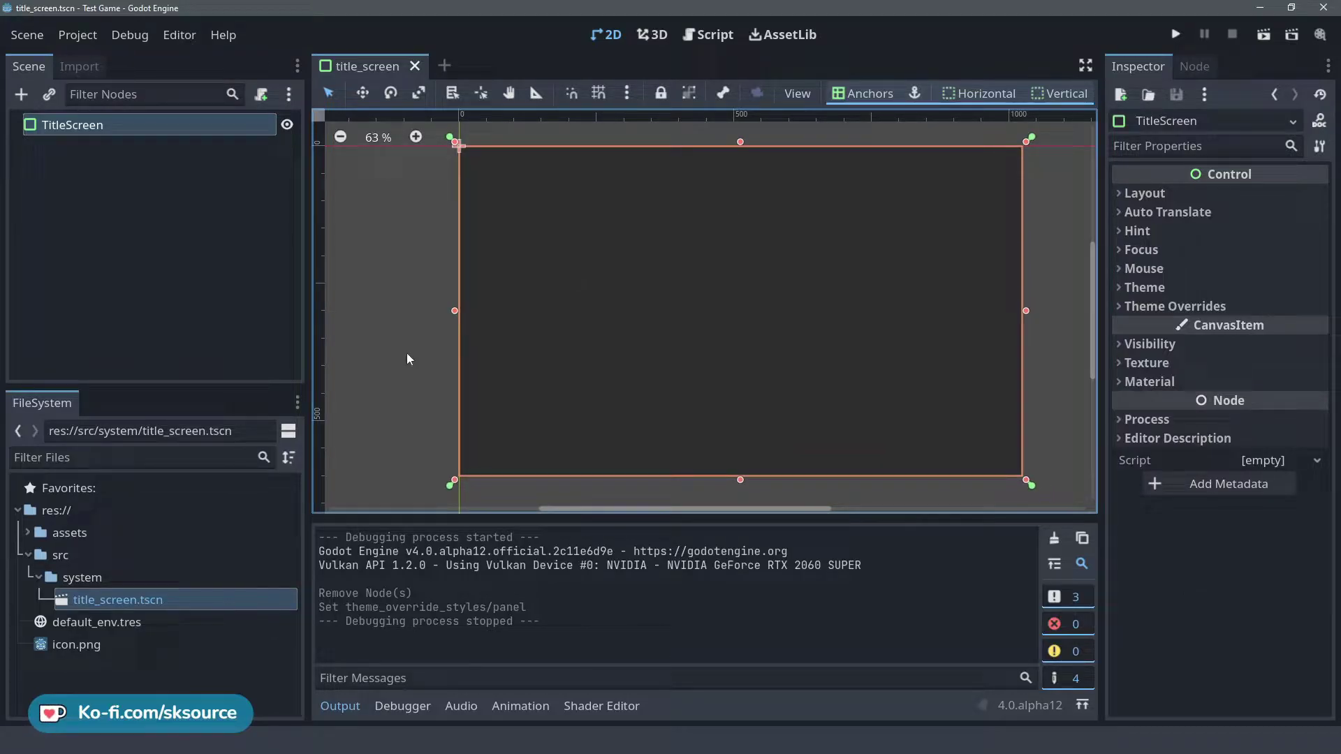
Start changing the TitleScreen node's type, then cancel the Change Type dialog.
{"action": "right_click", "coordinate": [175, 125]}
{"action": "left_click", "coordinate": [271, 294]}
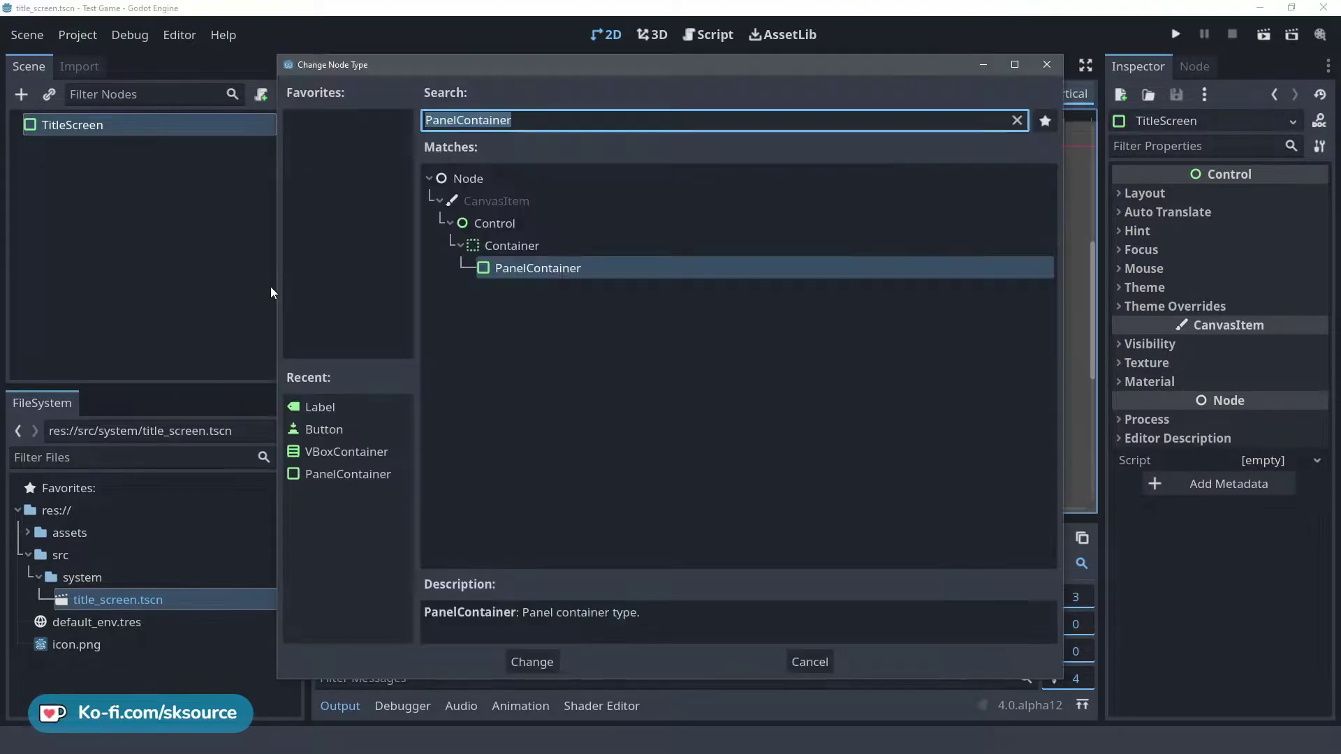
{"action": "key", "text": "Escape"}
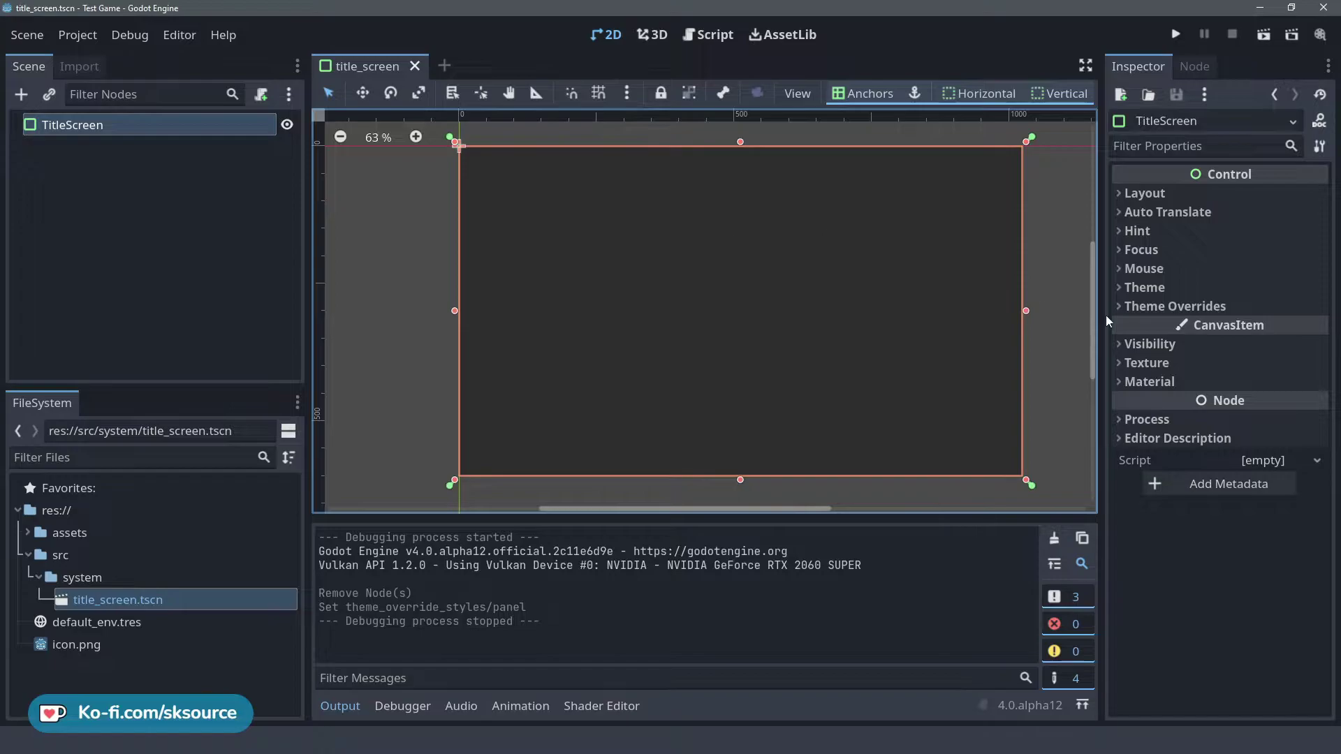
Give TitleScreen's Panel style override a new StyleBoxFlat, keeping its grey background colour.
{"action": "left_click", "coordinate": [1188, 306]}
{"action": "left_click", "coordinate": [1267, 347]}
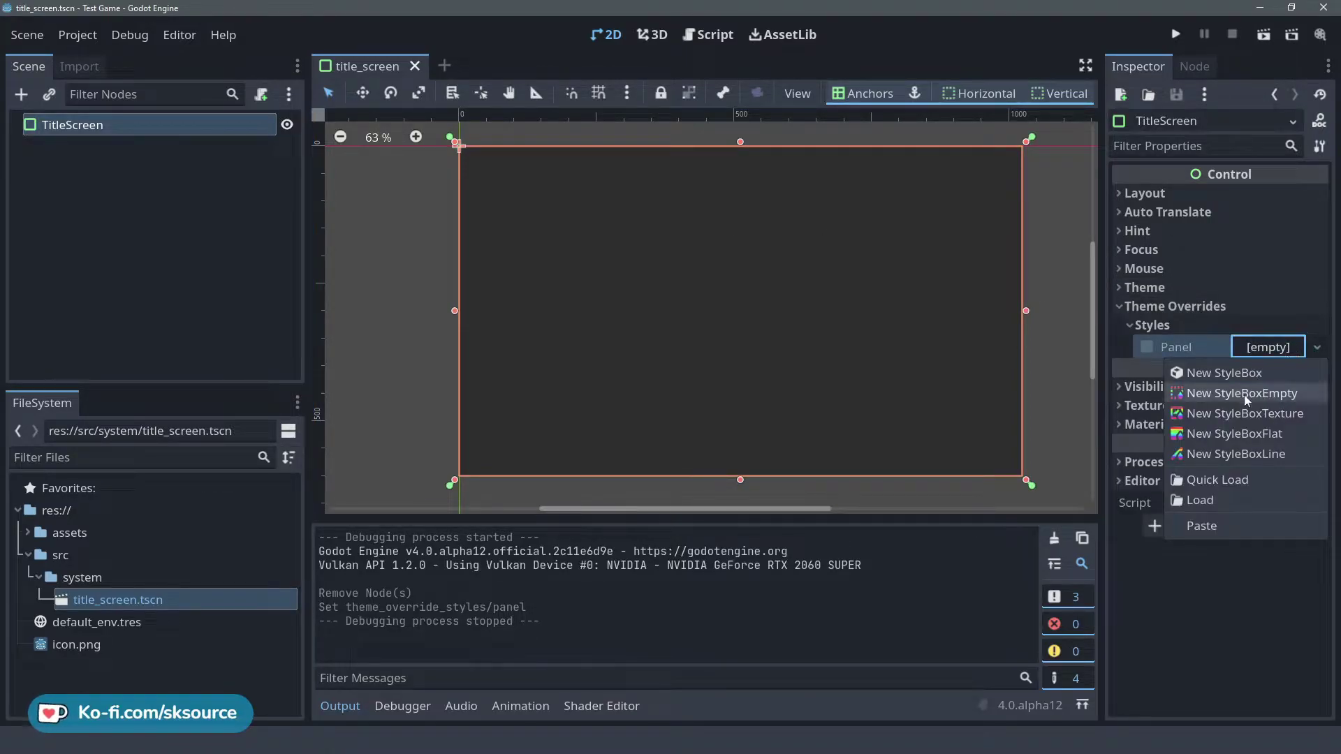
{"action": "left_click", "coordinate": [1250, 433]}
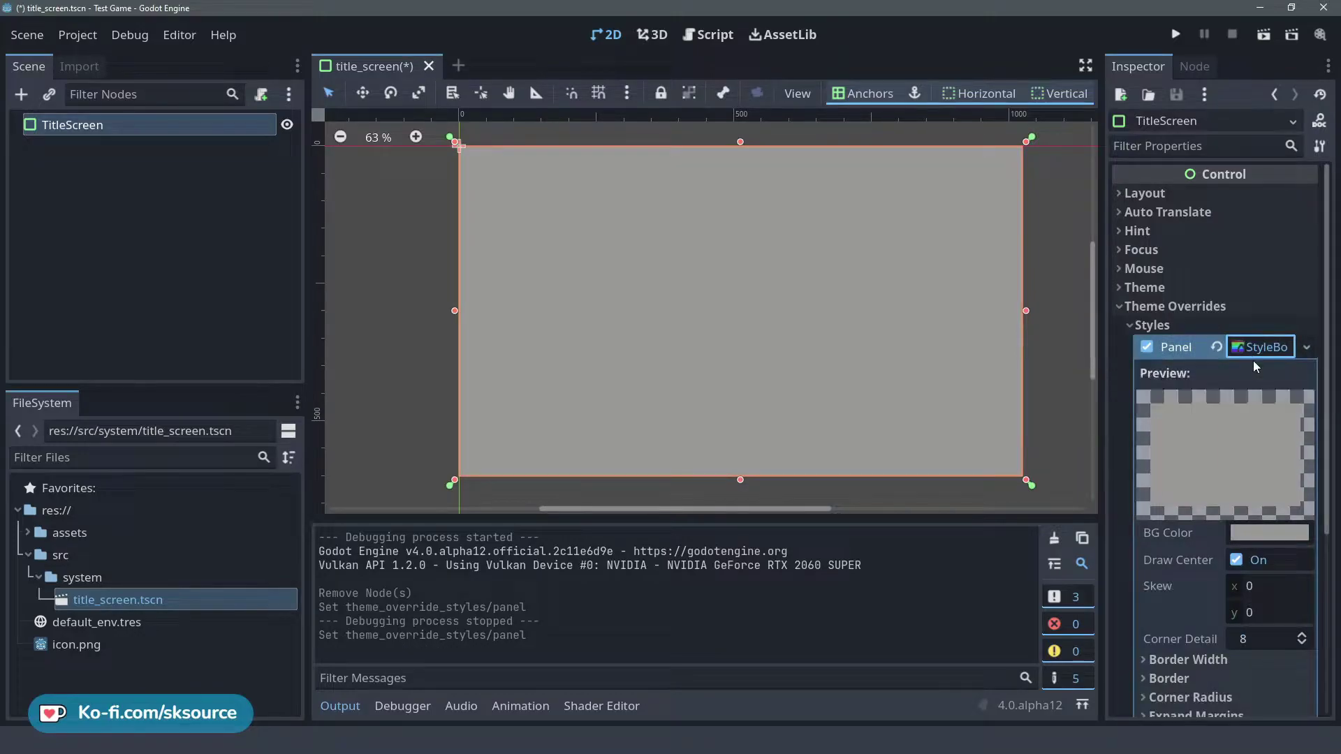
{"action": "left_click", "coordinate": [1268, 533]}
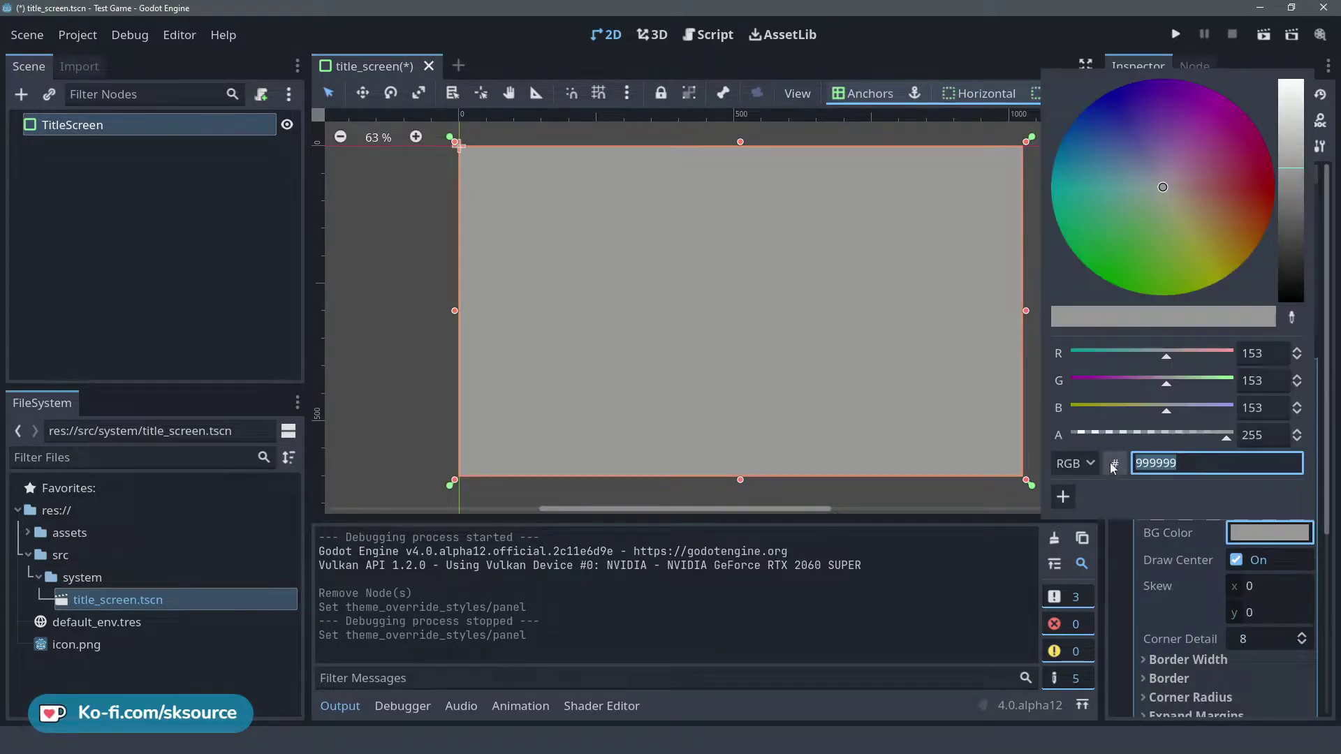
{"action": "left_click", "coordinate": [1117, 533]}
{"action": "left_click", "coordinate": [1183, 307]}
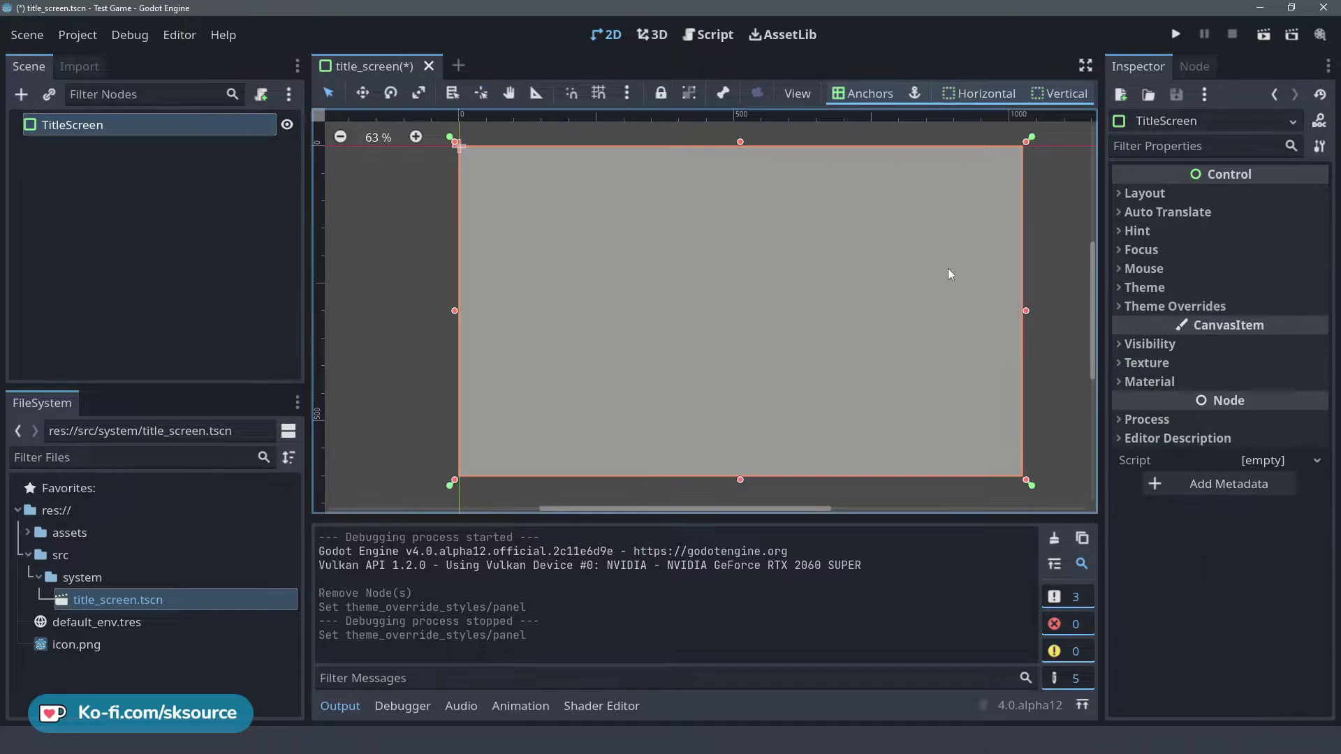
{"action": "right_click", "coordinate": [186, 123]}
Add a VBoxContainer as a child of TitleScreen.
{"action": "left_click", "coordinate": [261, 161]}
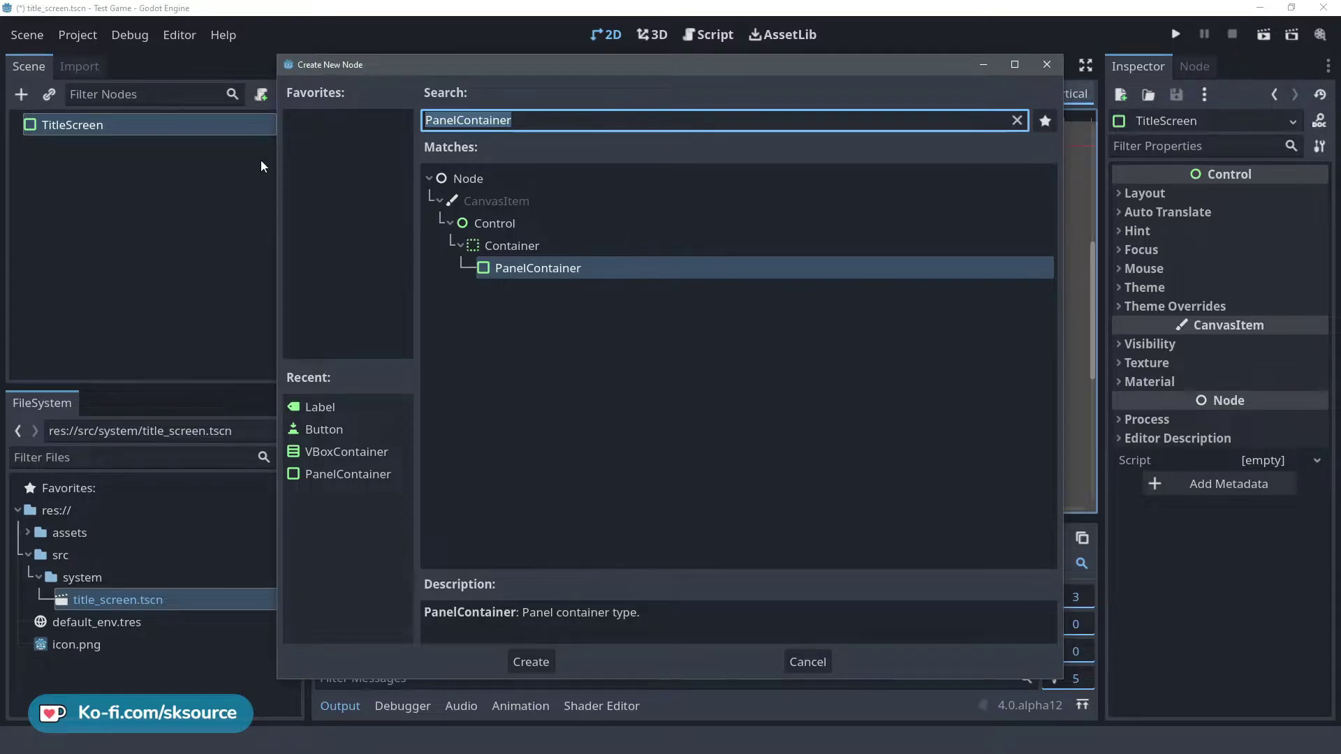
{"action": "type", "text": "vbox"}
{"action": "key", "text": "Return"}
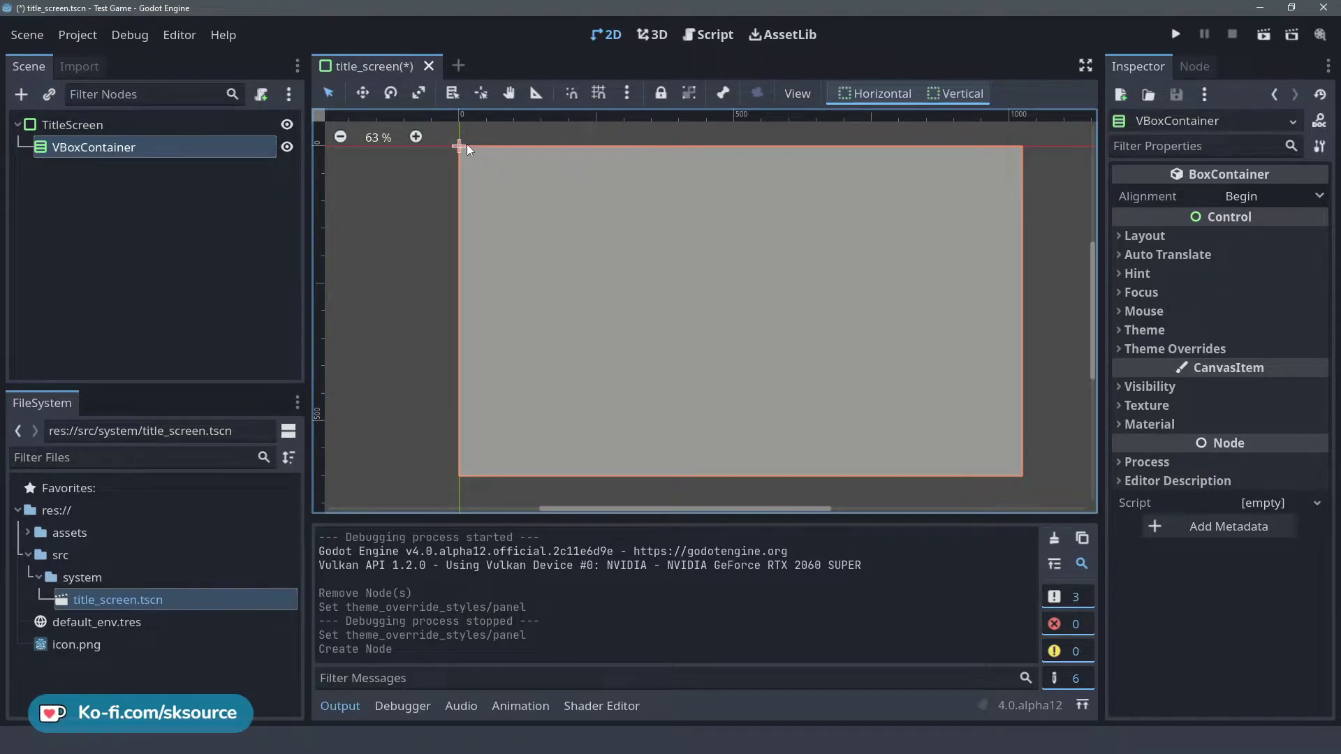
Set the VBoxContainer's horizontal and vertical container sizing to Shrink Center.
{"action": "left_click", "coordinate": [1220, 236]}
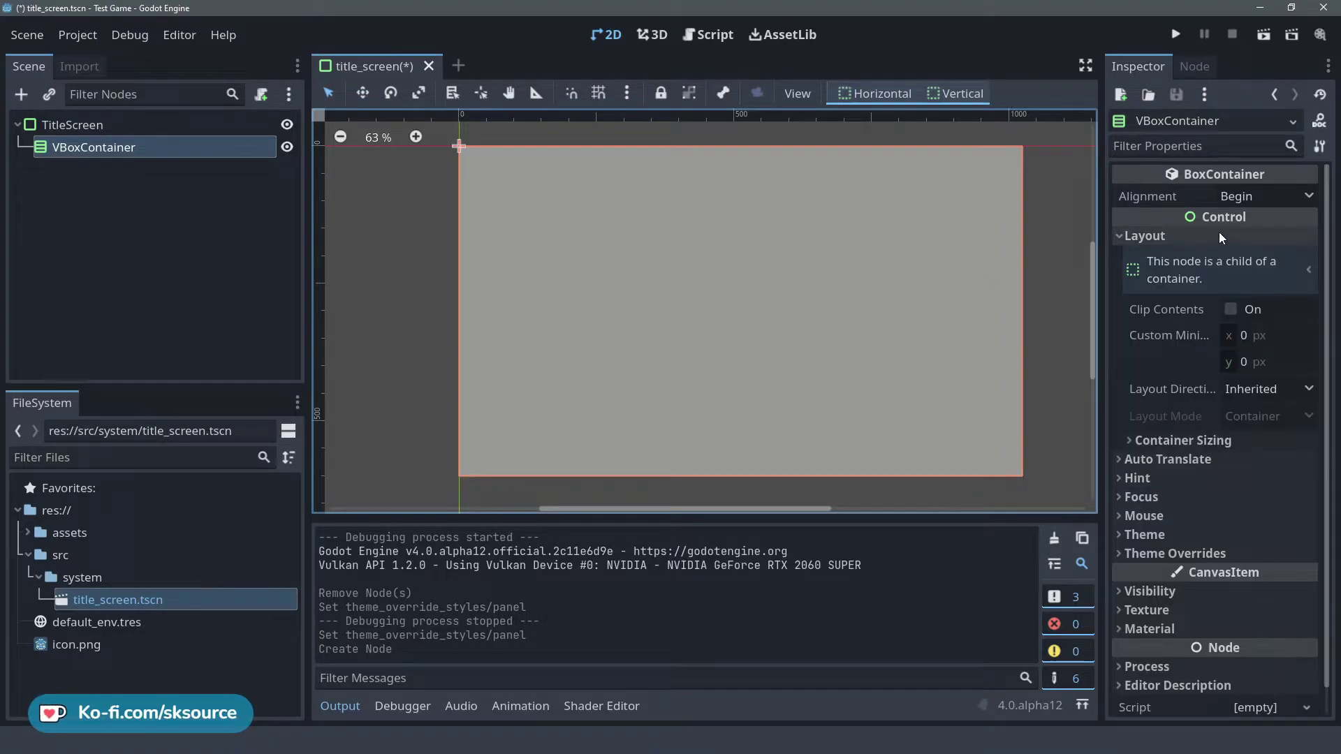
{"action": "left_click", "coordinate": [1275, 392]}
{"action": "left_click", "coordinate": [1161, 246]}
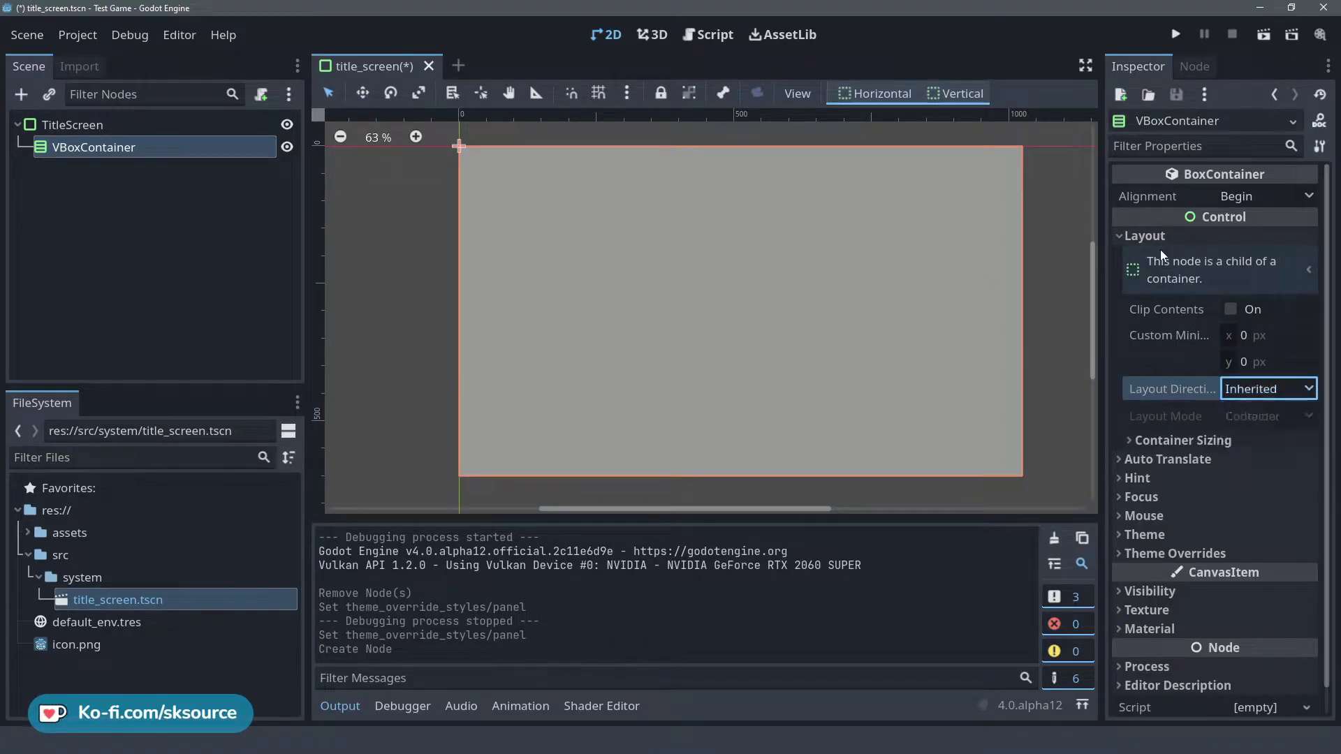
{"action": "left_click", "coordinate": [1161, 244]}
{"action": "left_click", "coordinate": [1165, 245]}
{"action": "left_click", "coordinate": [1193, 441]}
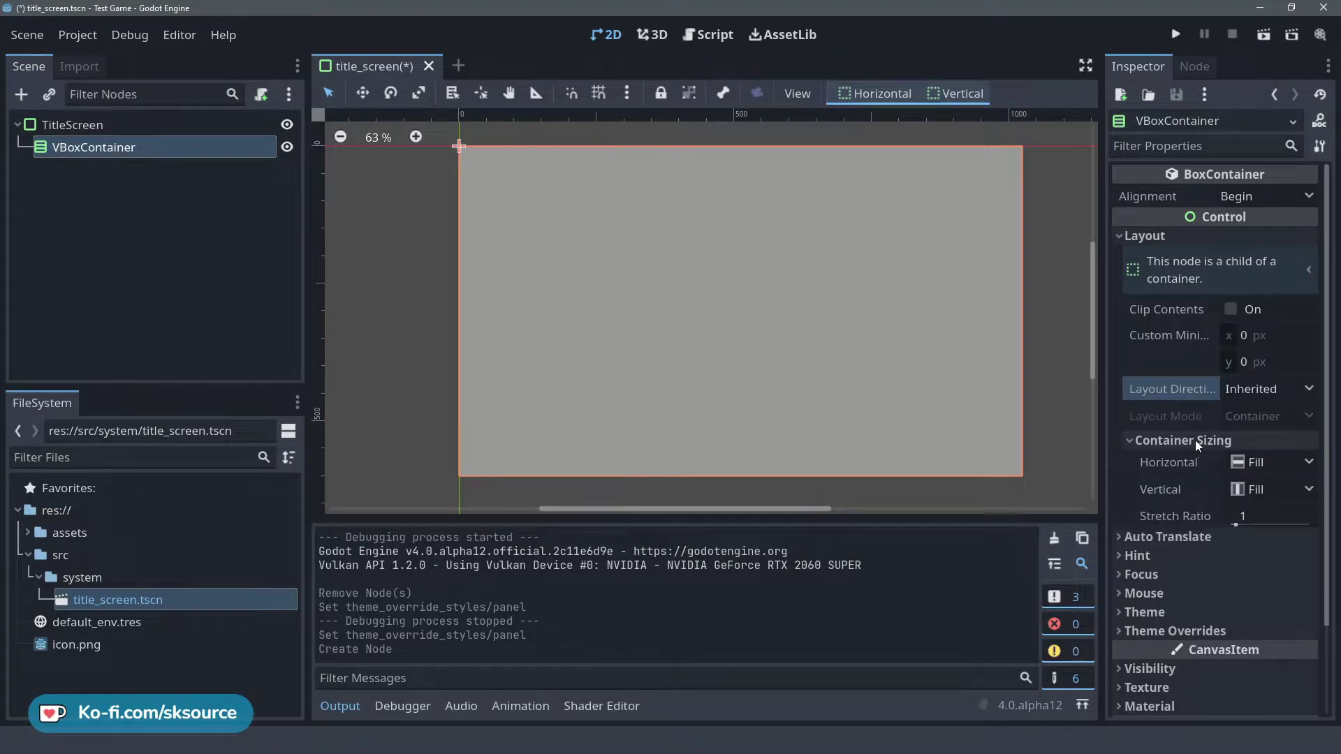
{"action": "scroll", "coordinate": [1202, 419], "scroll_direction": "down", "scroll_amount": 2}
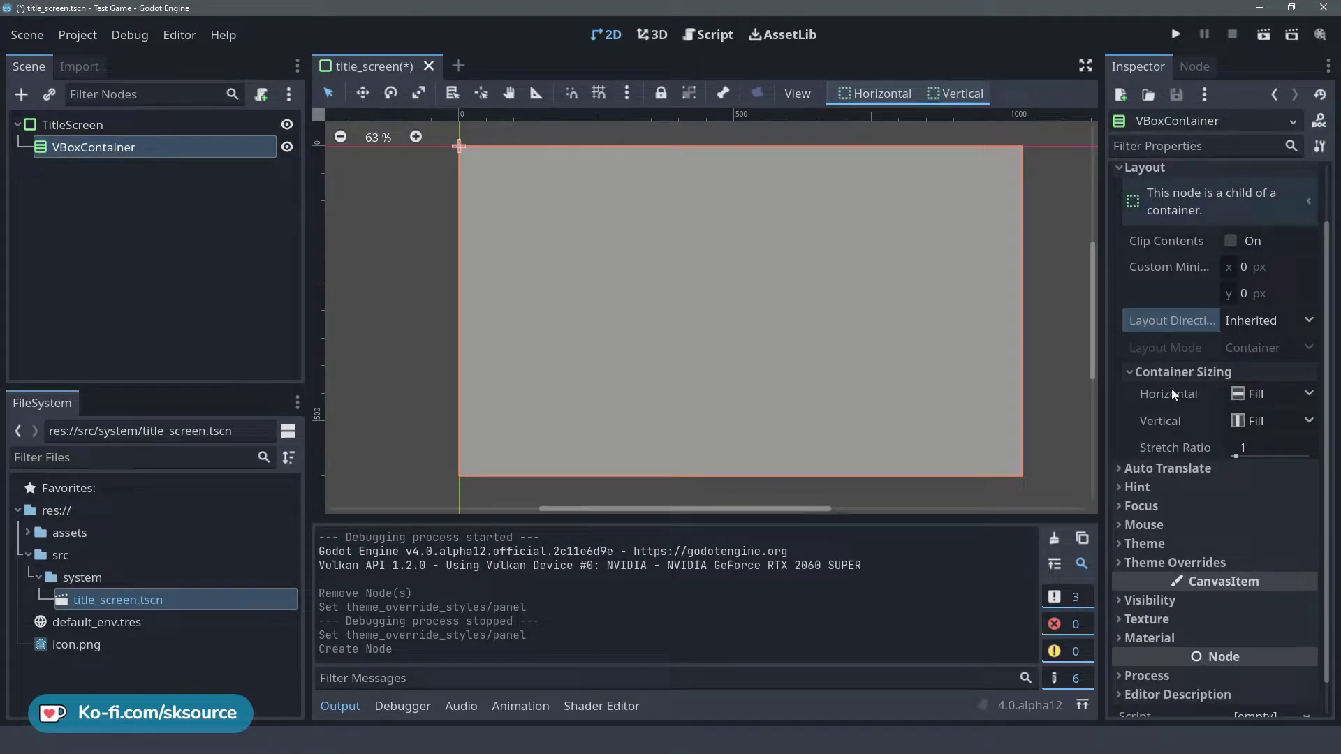
{"action": "left_click", "coordinate": [1257, 393]}
{"action": "left_click", "coordinate": [1282, 462]}
{"action": "left_click", "coordinate": [1271, 420]}
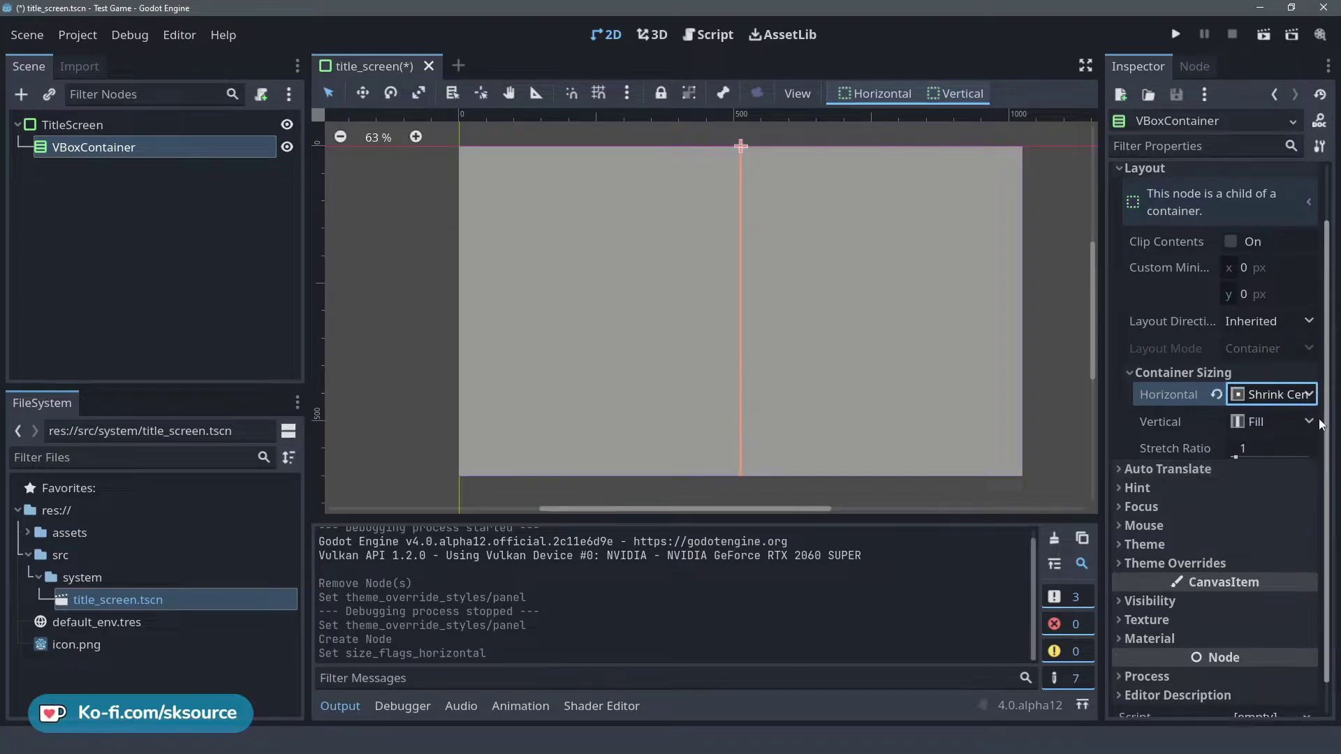
{"action": "left_click", "coordinate": [1281, 489]}
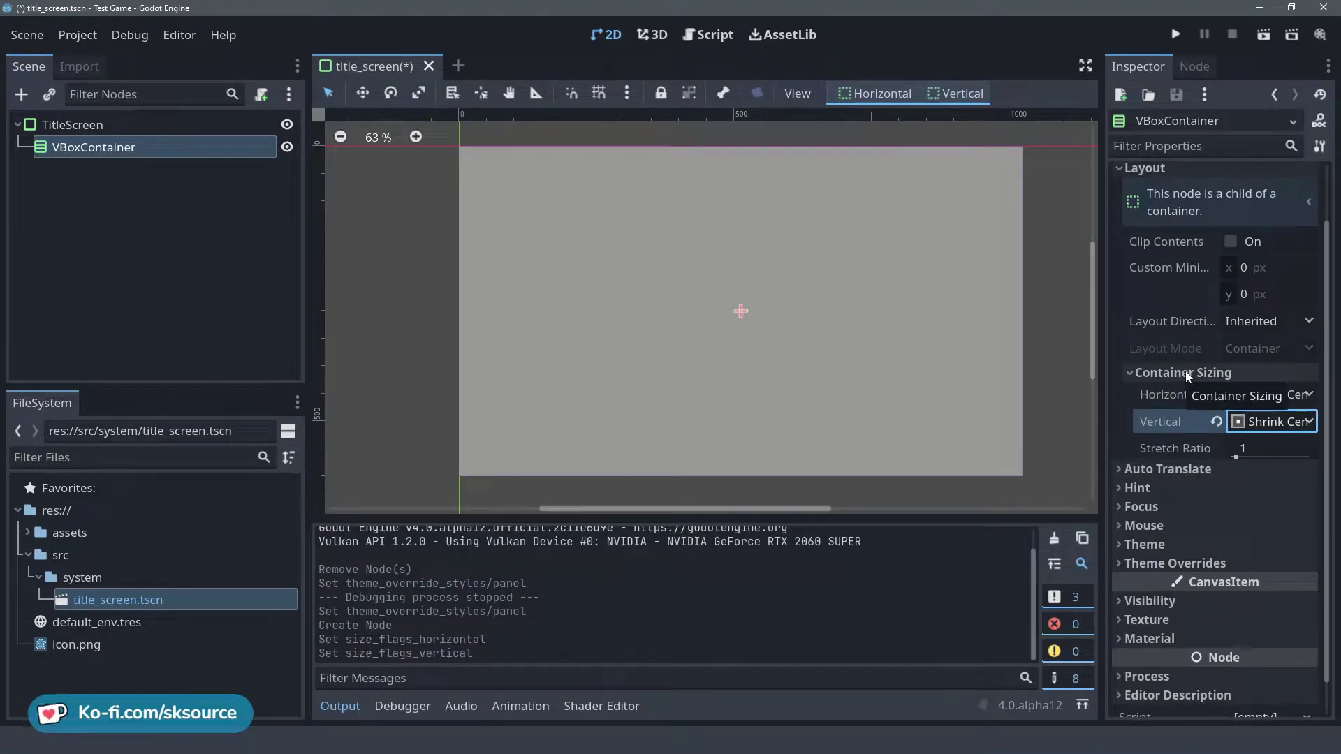
{"action": "left_click", "coordinate": [1187, 373]}
{"action": "right_click", "coordinate": [125, 147]}
{"action": "left_click", "coordinate": [198, 156]}
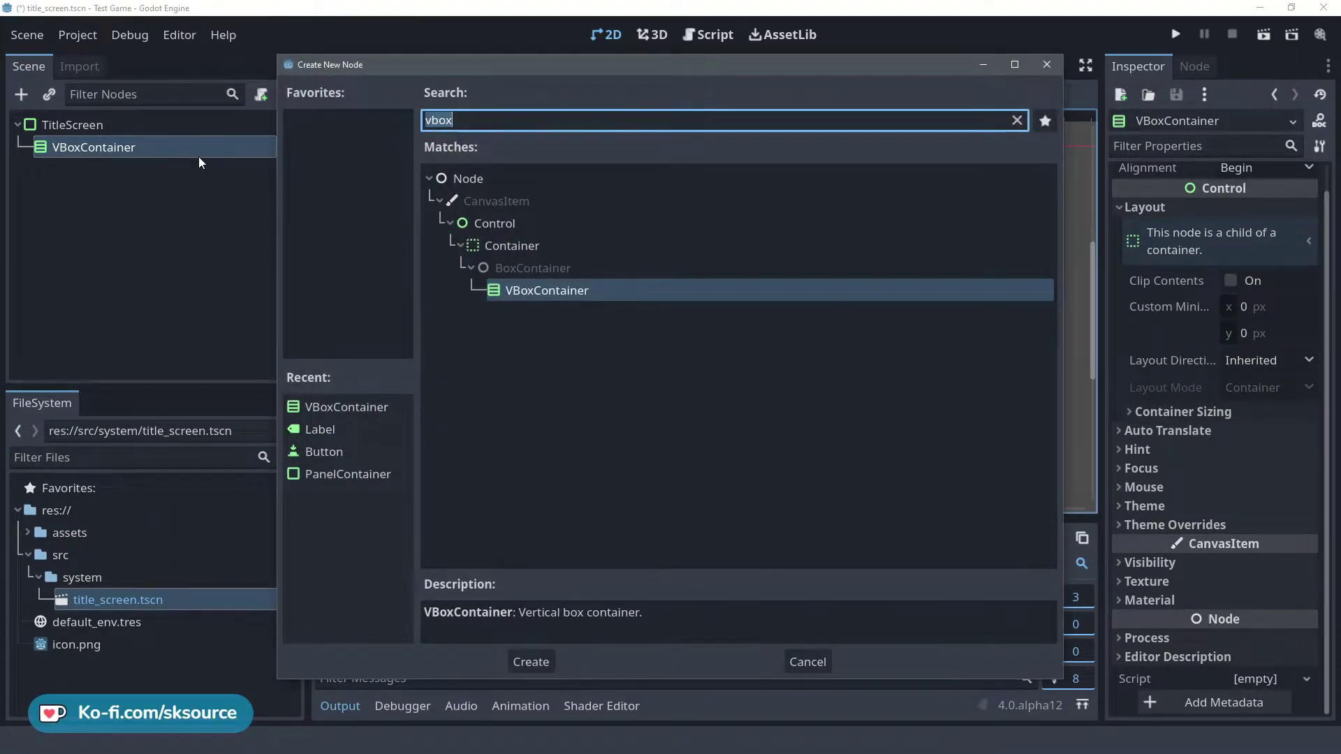
Create a Button node inside the VBoxContainer.
{"action": "type", "text": "button"}
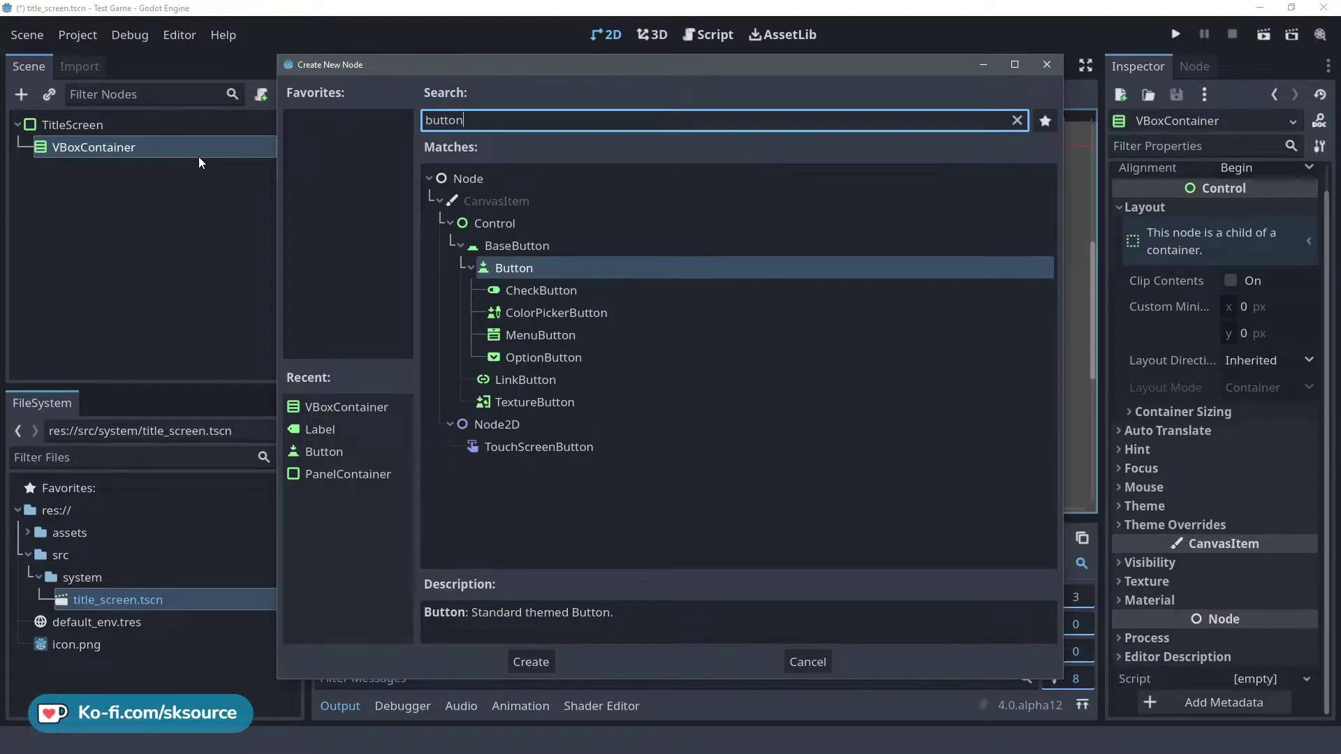
{"action": "key", "text": "Return"}
{"action": "scroll", "coordinate": [754, 329], "scroll_direction": "down", "scroll_amount": 1}
Set the button's Text to 'Nueva partida' and save the scene.
{"action": "left_click", "coordinate": [1120, 253]}
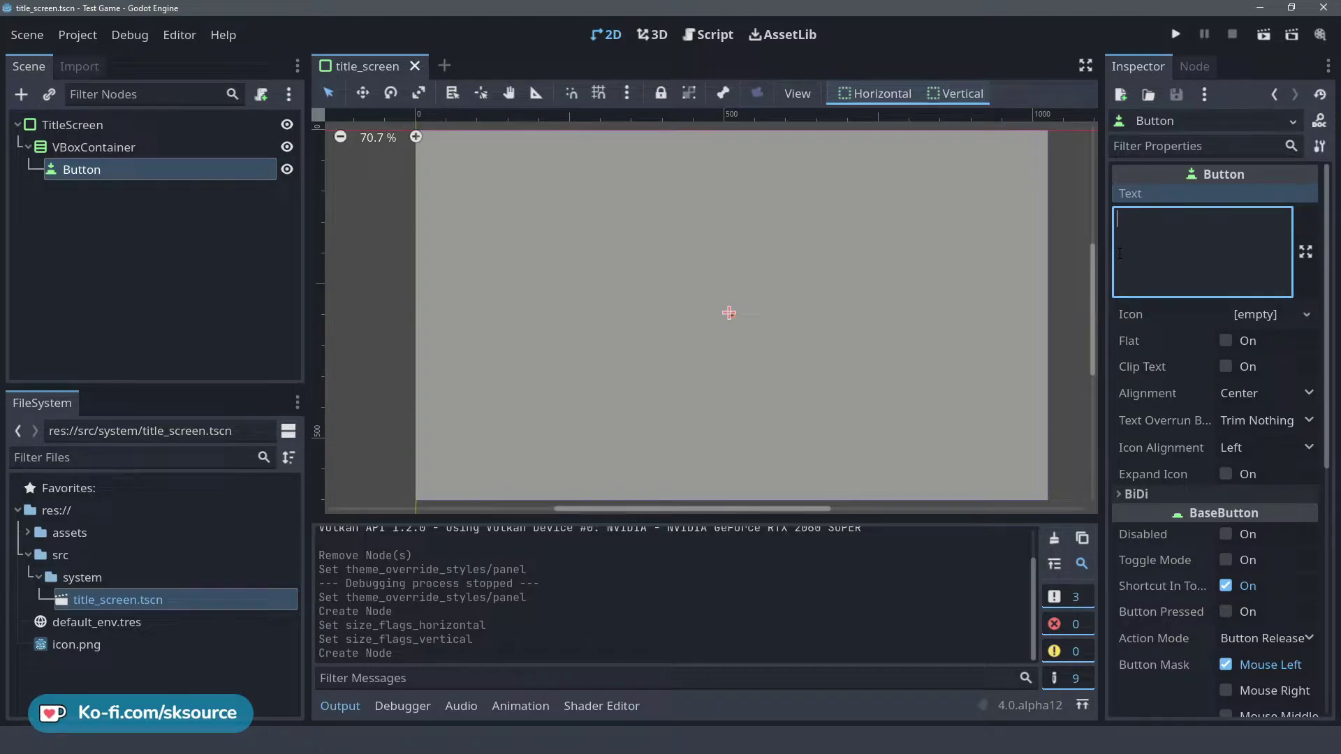
{"action": "type", "text": "N"}
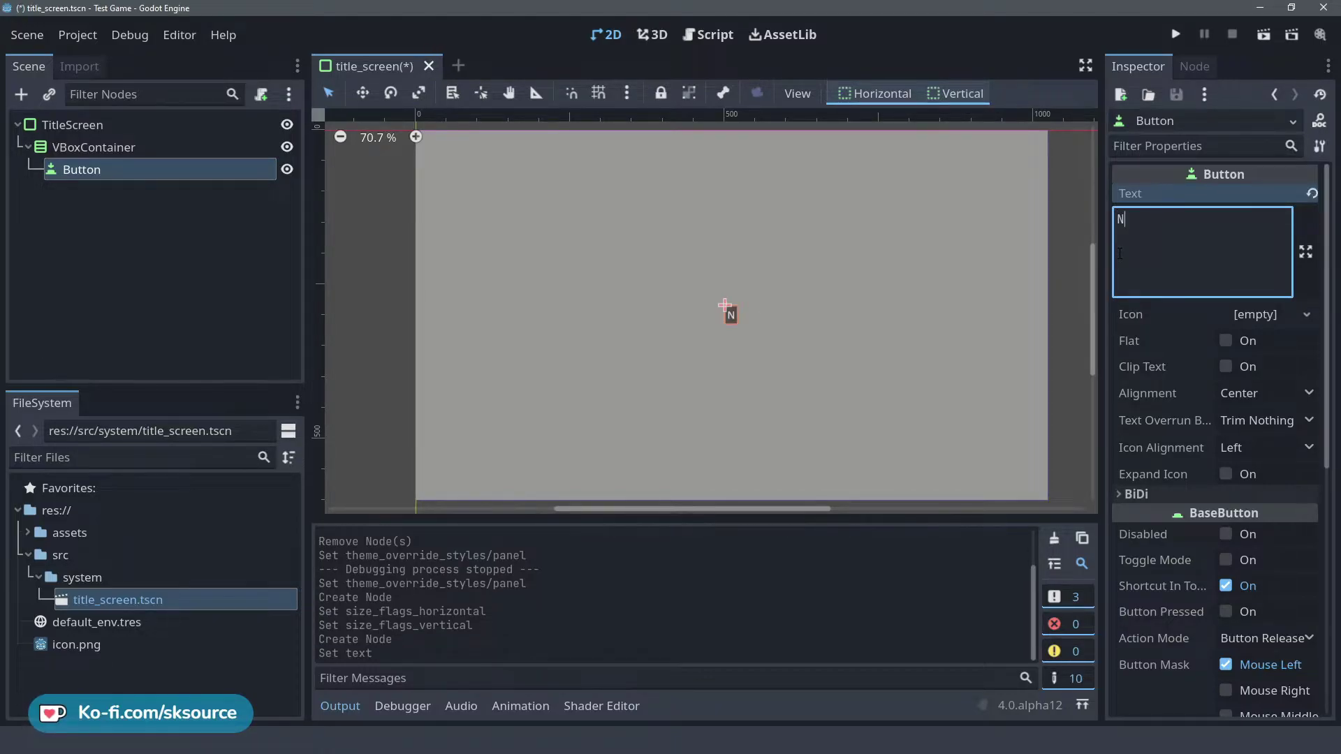
{"action": "type", "text": "ueva partida"}
{"action": "key", "text": "ctrl+s"}
{"action": "scroll", "coordinate": [1234, 395], "scroll_direction": "down", "scroll_amount": 3}
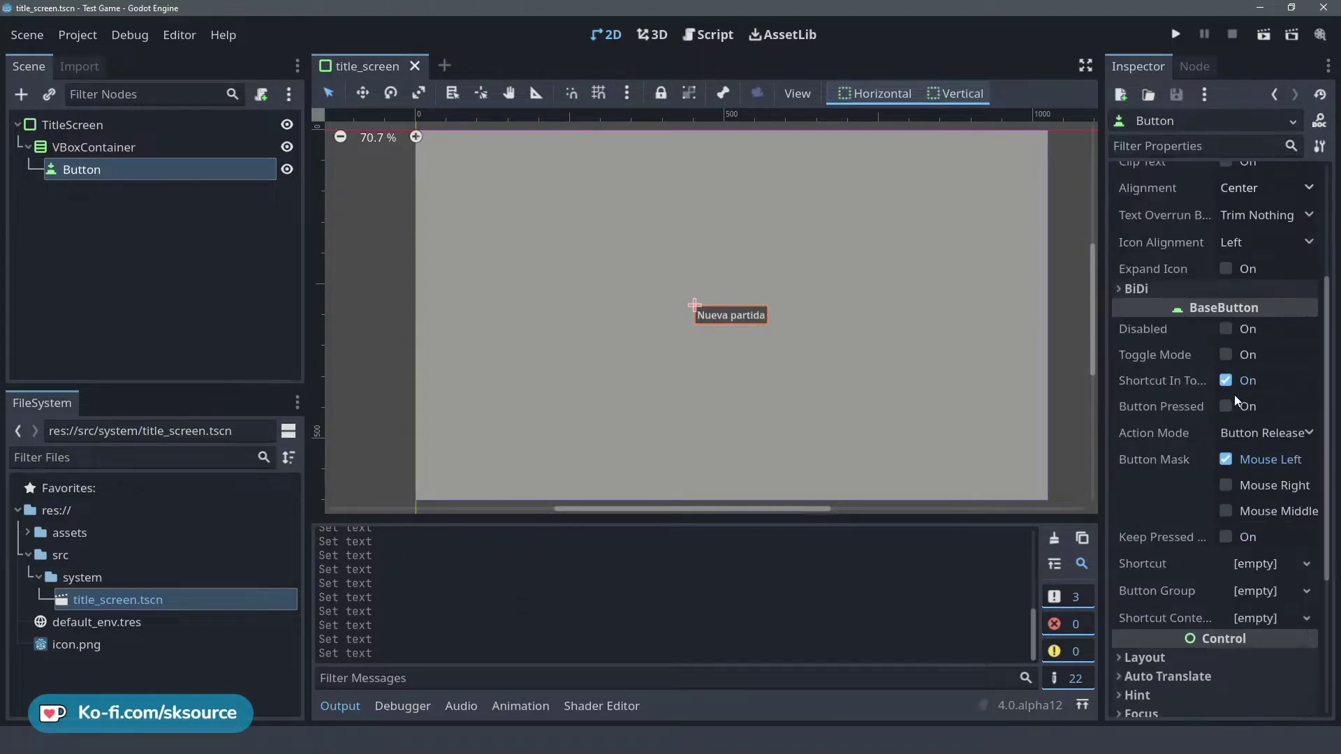
{"action": "scroll", "coordinate": [1188, 396], "scroll_direction": "down", "scroll_amount": 3}
{"action": "left_click", "coordinate": [1196, 525]}
{"action": "left_click", "coordinate": [1153, 632]}
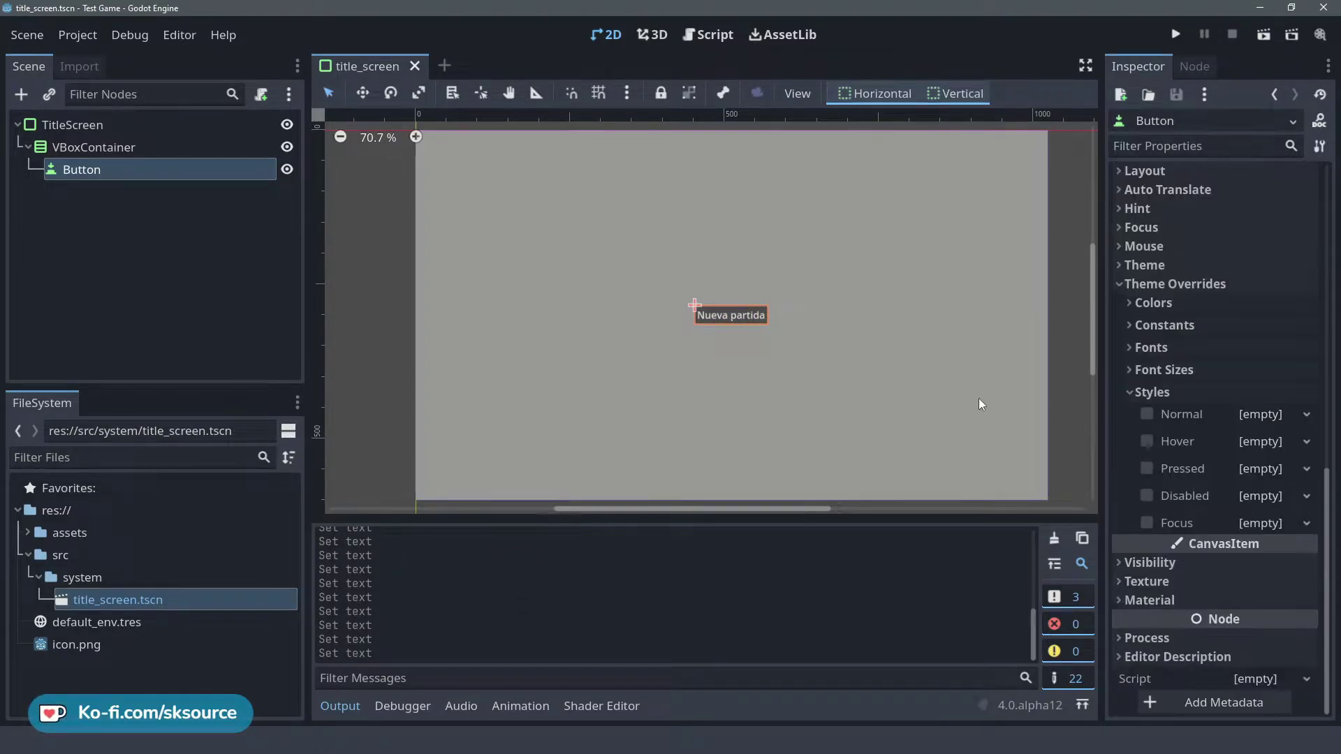
Apply Orbitron Bold.ttf from the fonts folder as the button's font override.
{"action": "left_click", "coordinate": [1215, 349]}
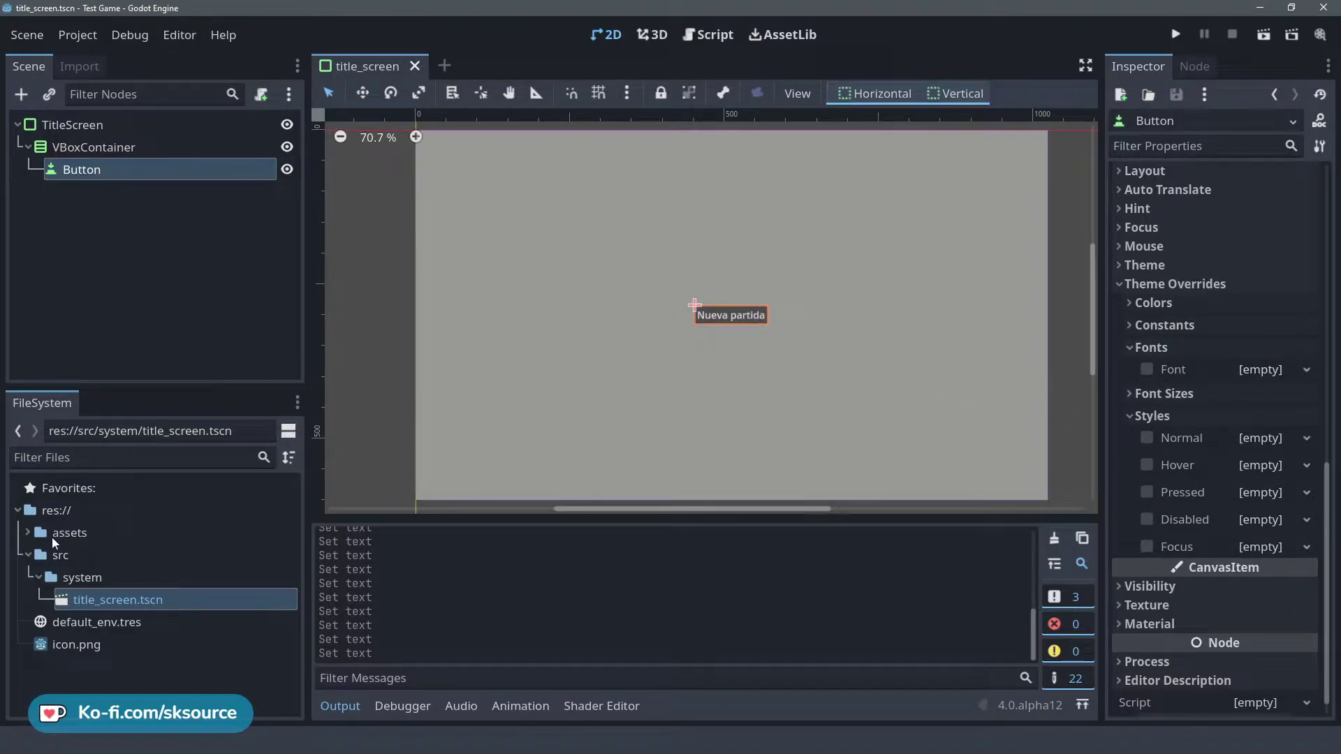
{"action": "left_click", "coordinate": [28, 532]}
{"action": "left_click", "coordinate": [39, 555]}
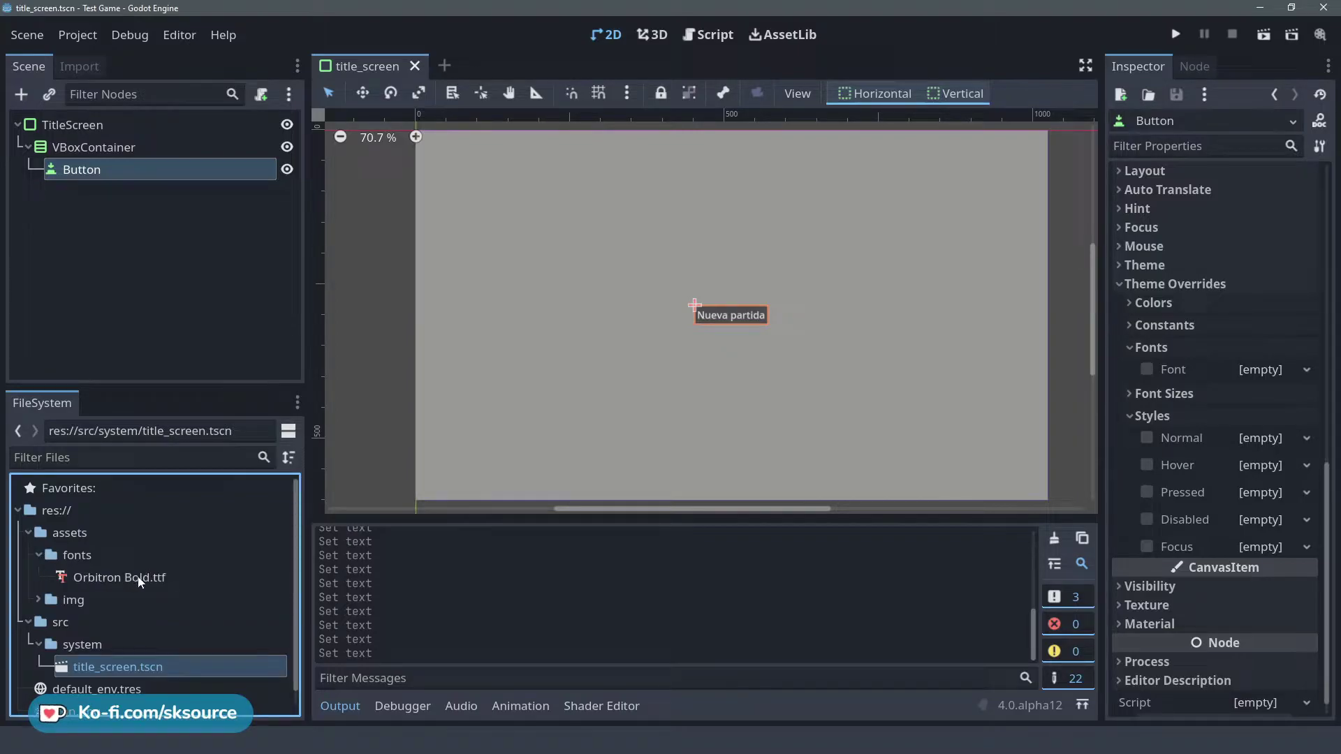
{"action": "left_click_drag", "start_coordinate": [139, 582], "coordinate": [1260, 370]}
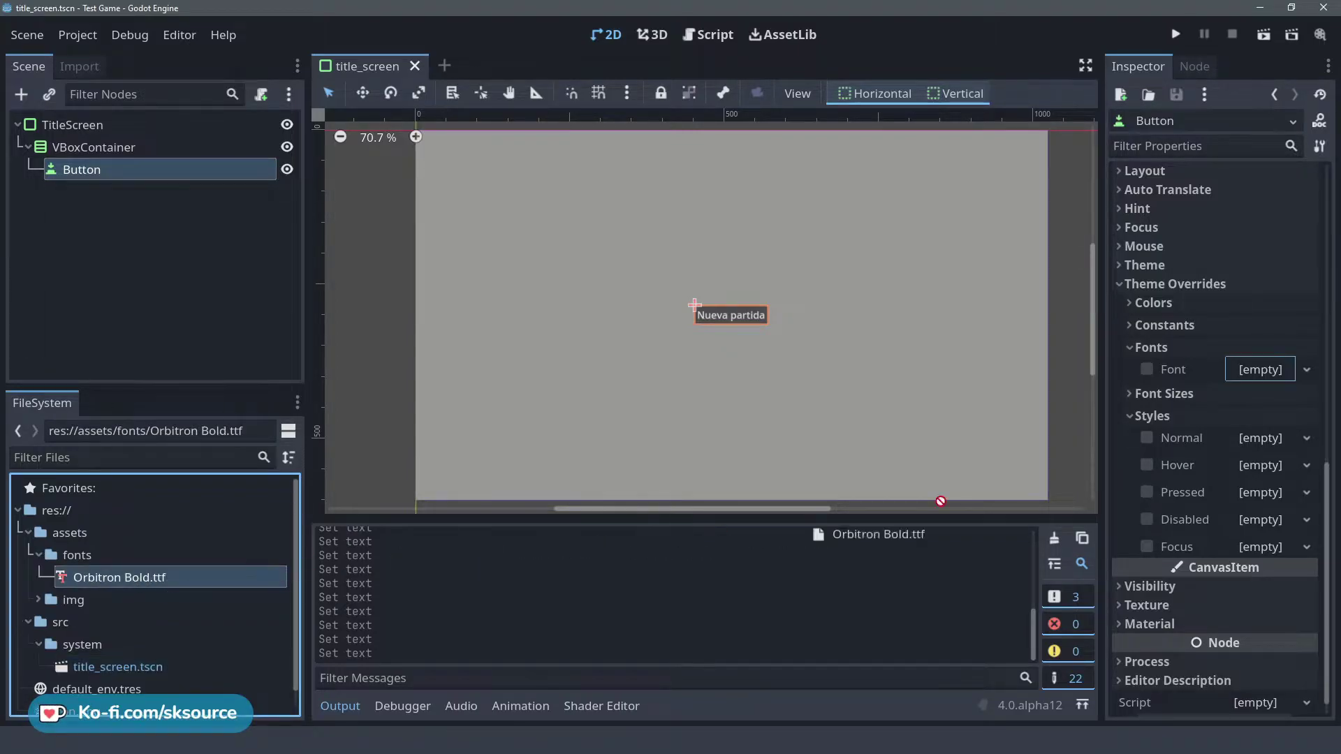
{"action": "left_click", "coordinate": [1180, 342]}
Set the button's font size override to 32 and save the scene.
{"action": "left_click", "coordinate": [1163, 370]}
{"action": "left_click", "coordinate": [1261, 391]}
{"action": "type", "text": "1"}
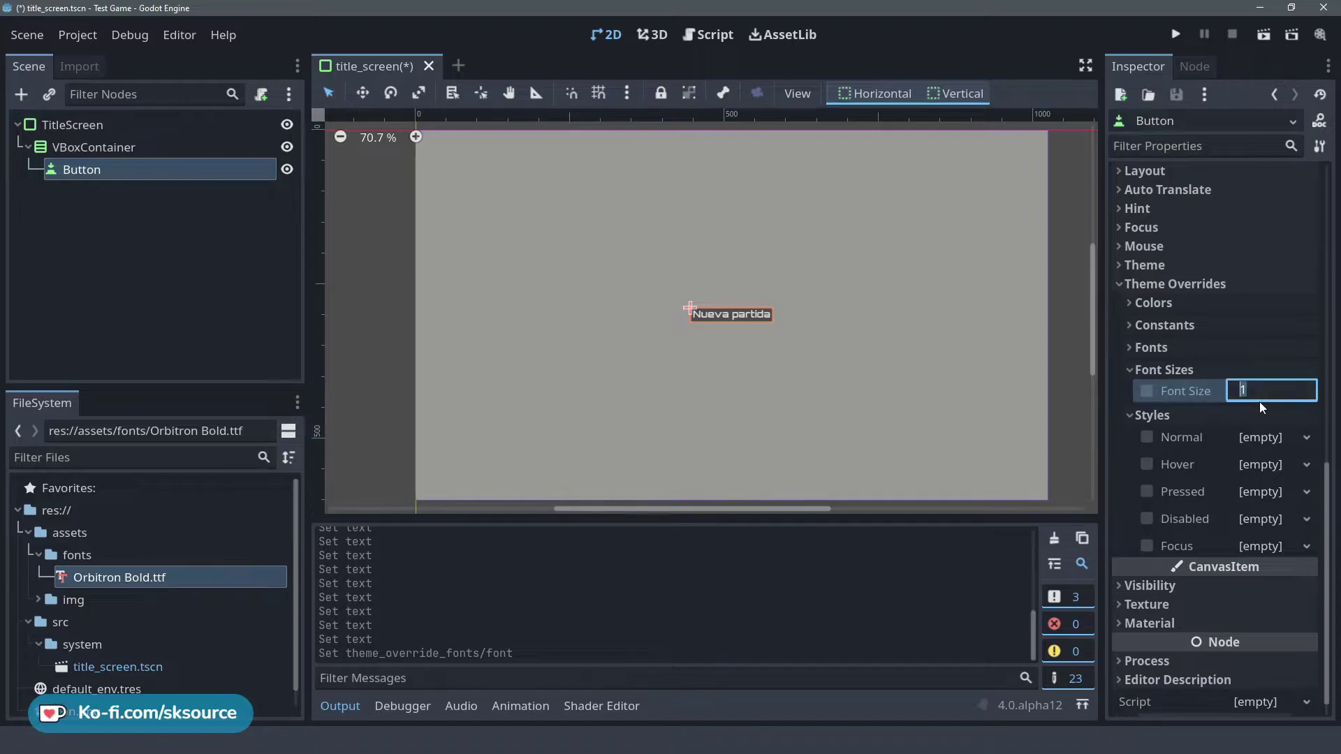
{"action": "type", "text": "32"}
{"action": "key", "text": "Return"}
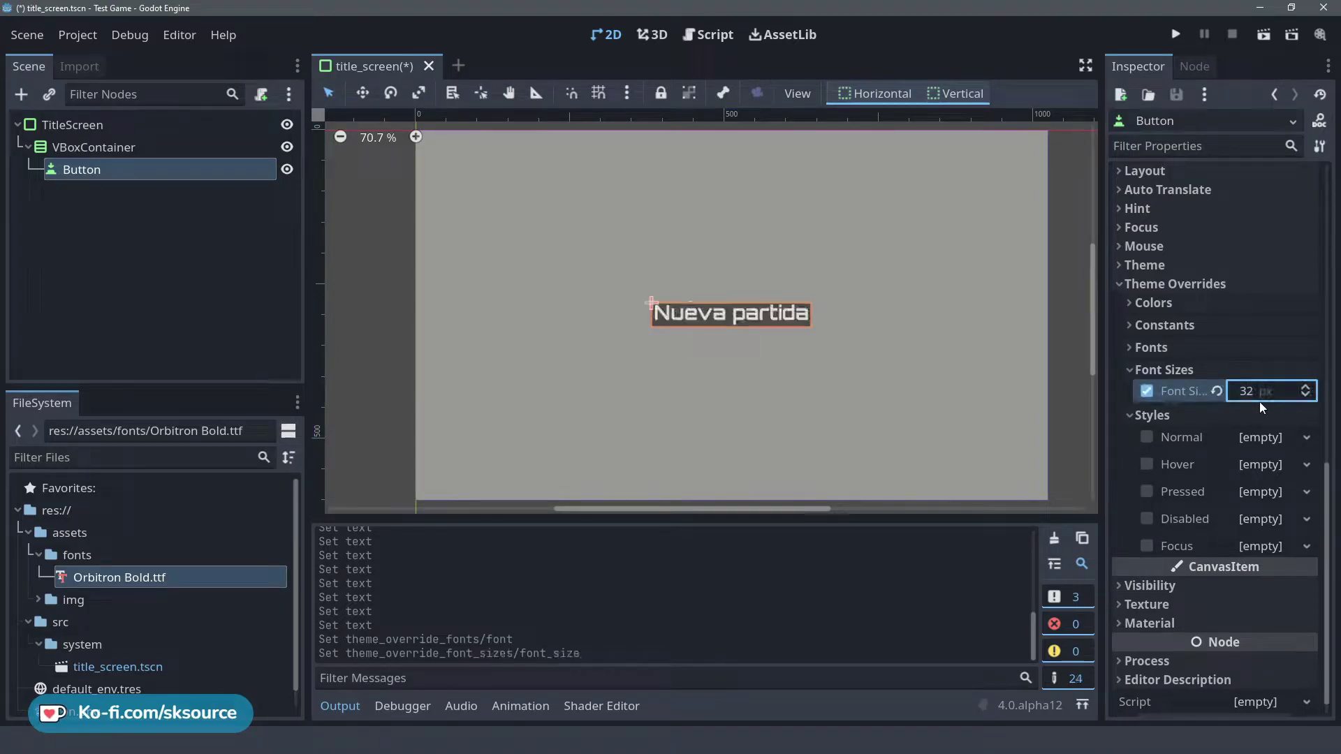
{"action": "key", "text": "ctrl+s"}
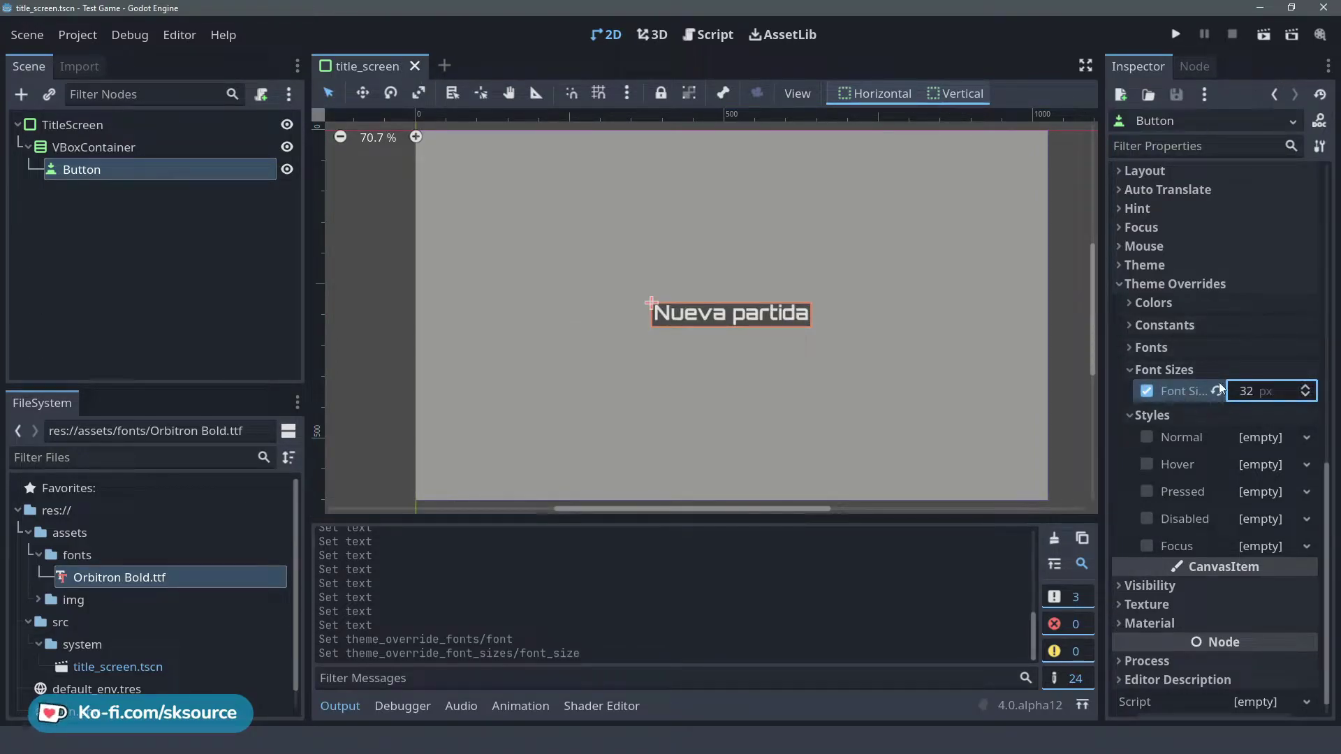
Clear the button's custom font override, returning to the default font.
{"action": "left_click", "coordinate": [1151, 347]}
{"action": "left_click", "coordinate": [1304, 383]}
{"action": "left_click", "coordinate": [1263, 530]}
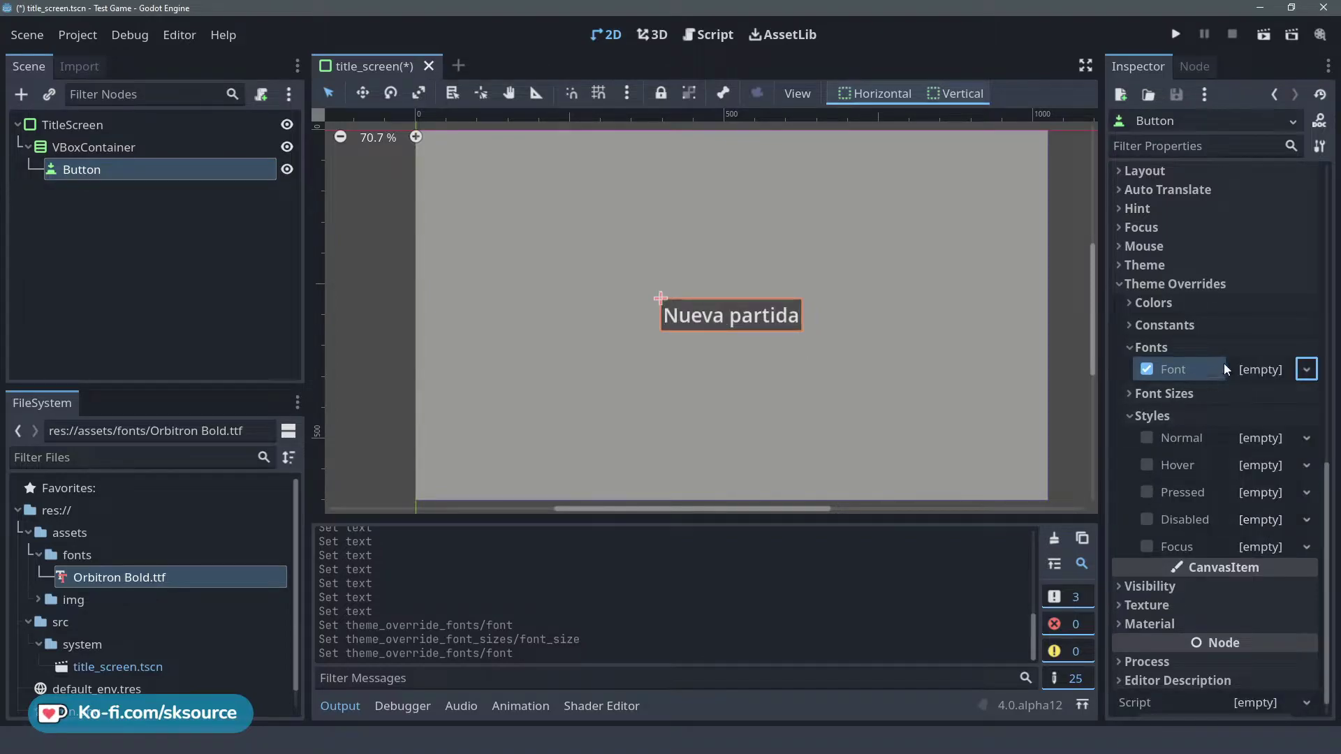
{"action": "left_click", "coordinate": [1167, 347]}
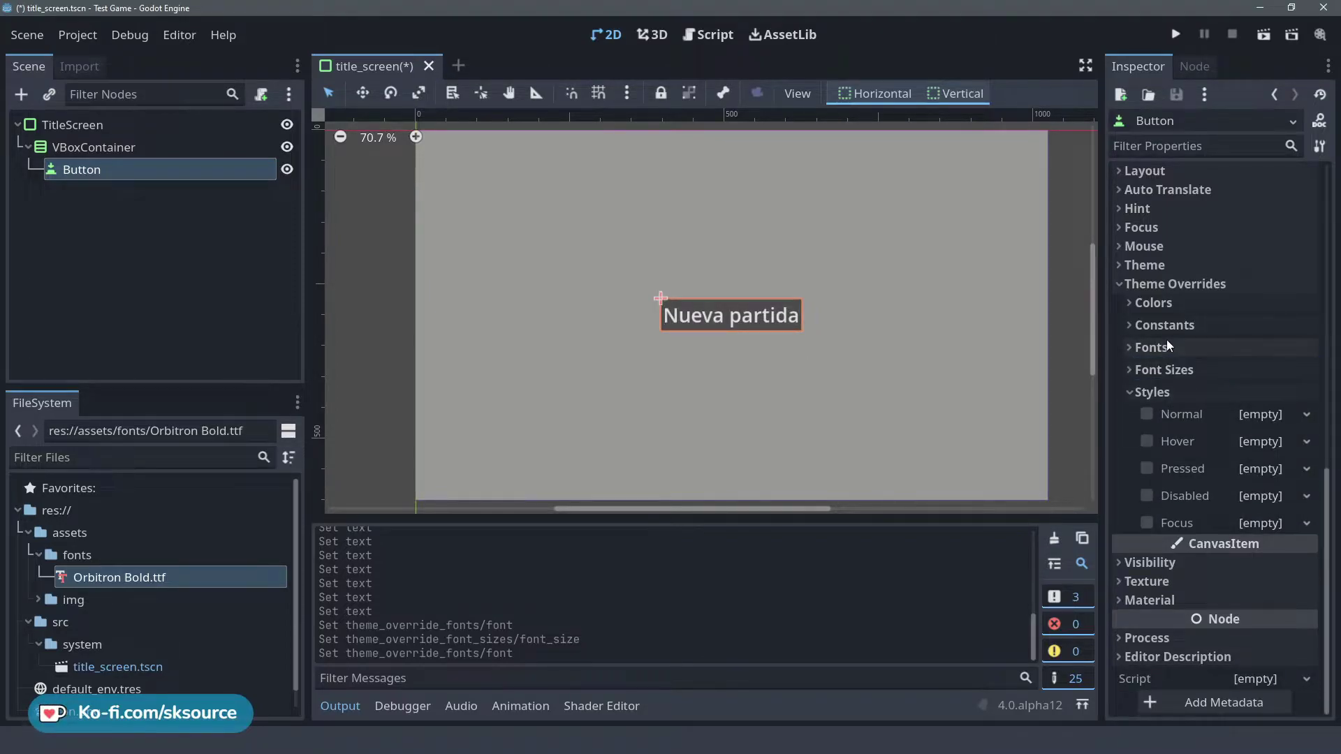
{"action": "left_click", "coordinate": [1306, 414]}
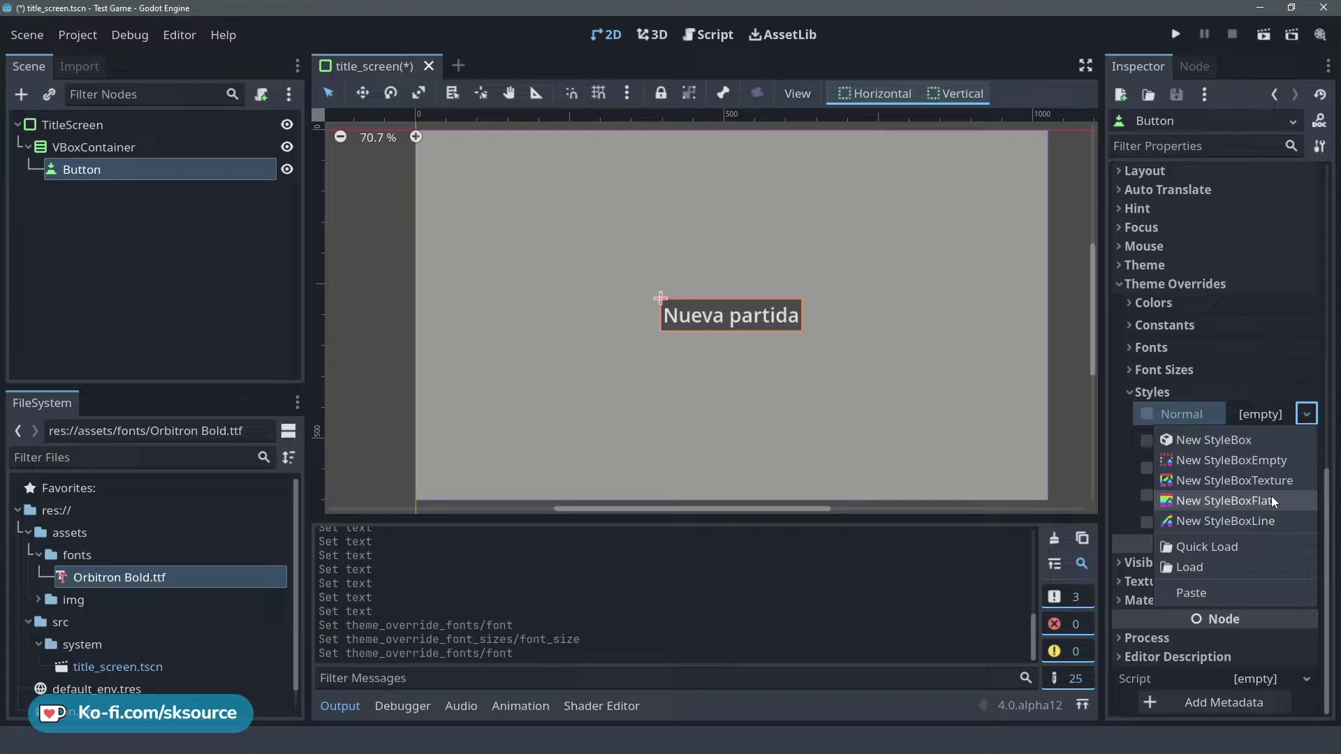
Give the Normal style a new StyleBoxFlat with 5 px border width.
{"action": "left_click", "coordinate": [1271, 500]}
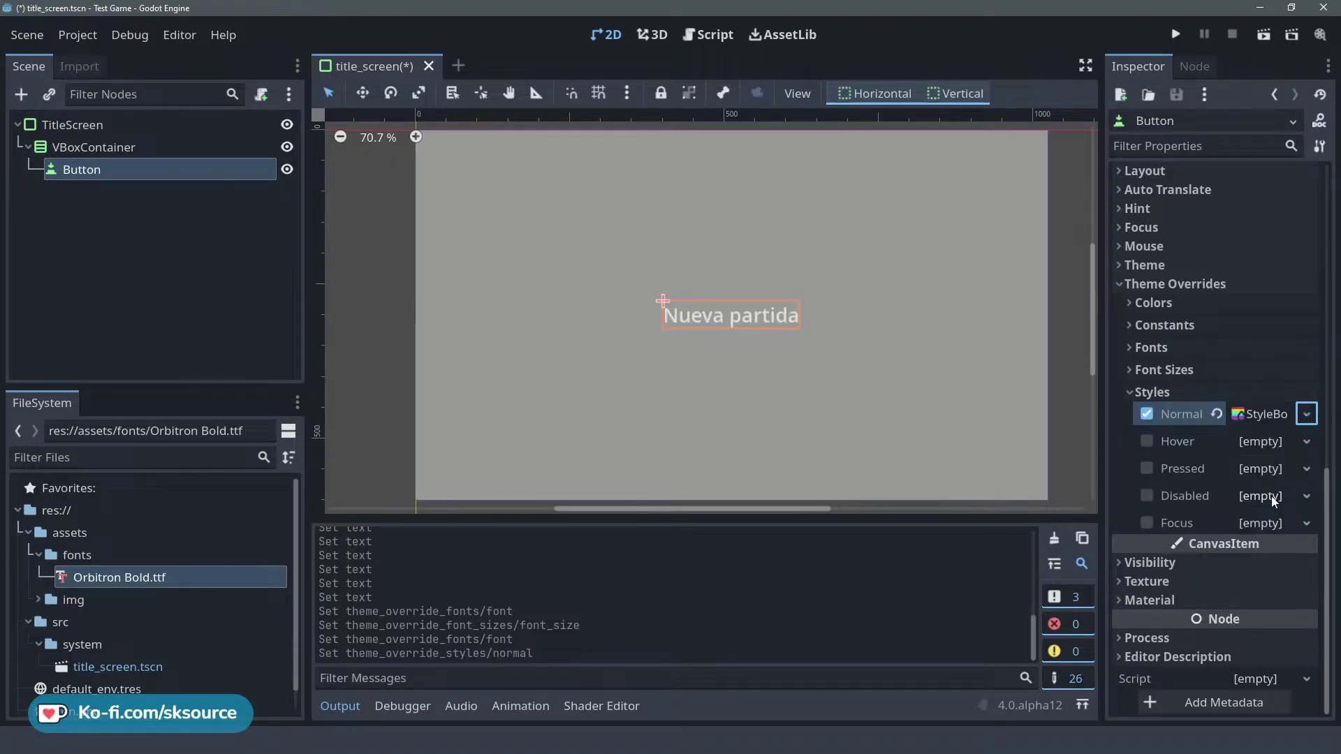
{"action": "left_click", "coordinate": [1273, 413]}
{"action": "scroll", "coordinate": [1289, 482], "scroll_direction": "down", "scroll_amount": 2}
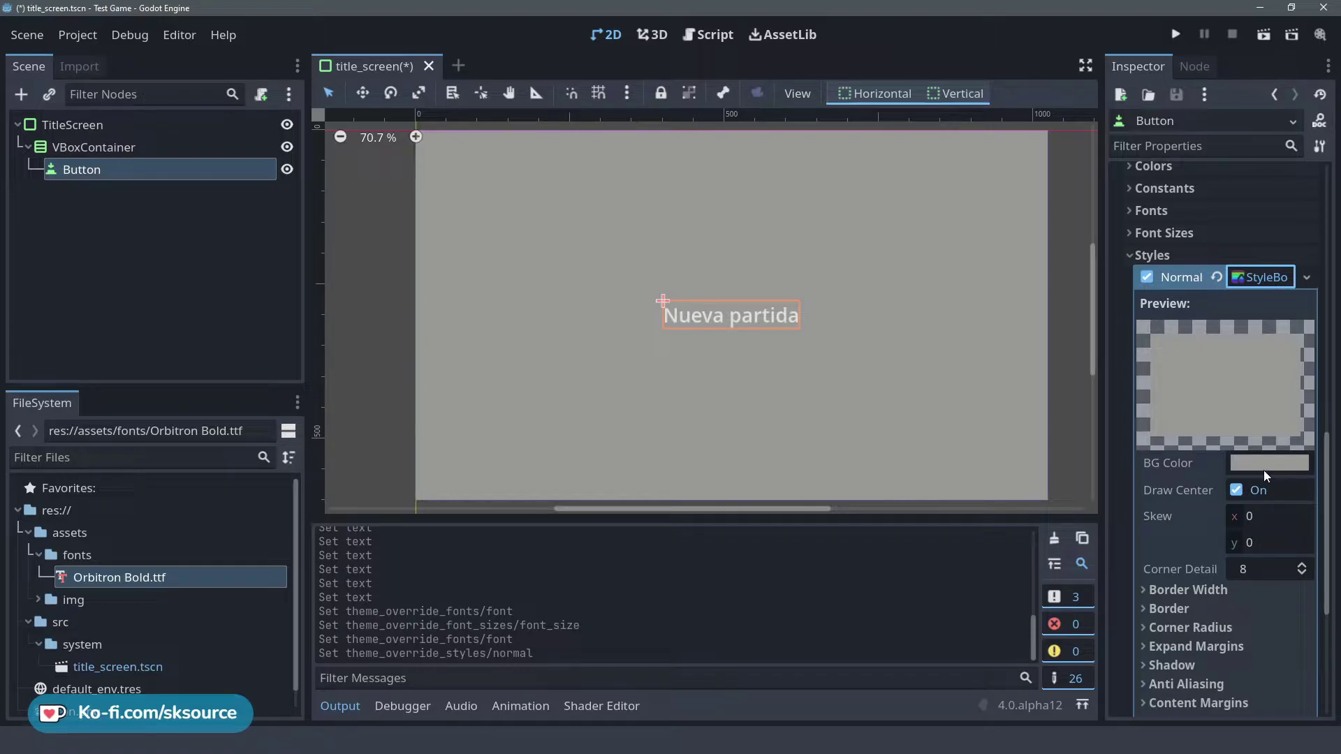
{"action": "scroll", "coordinate": [1267, 471], "scroll_direction": "down", "scroll_amount": 2}
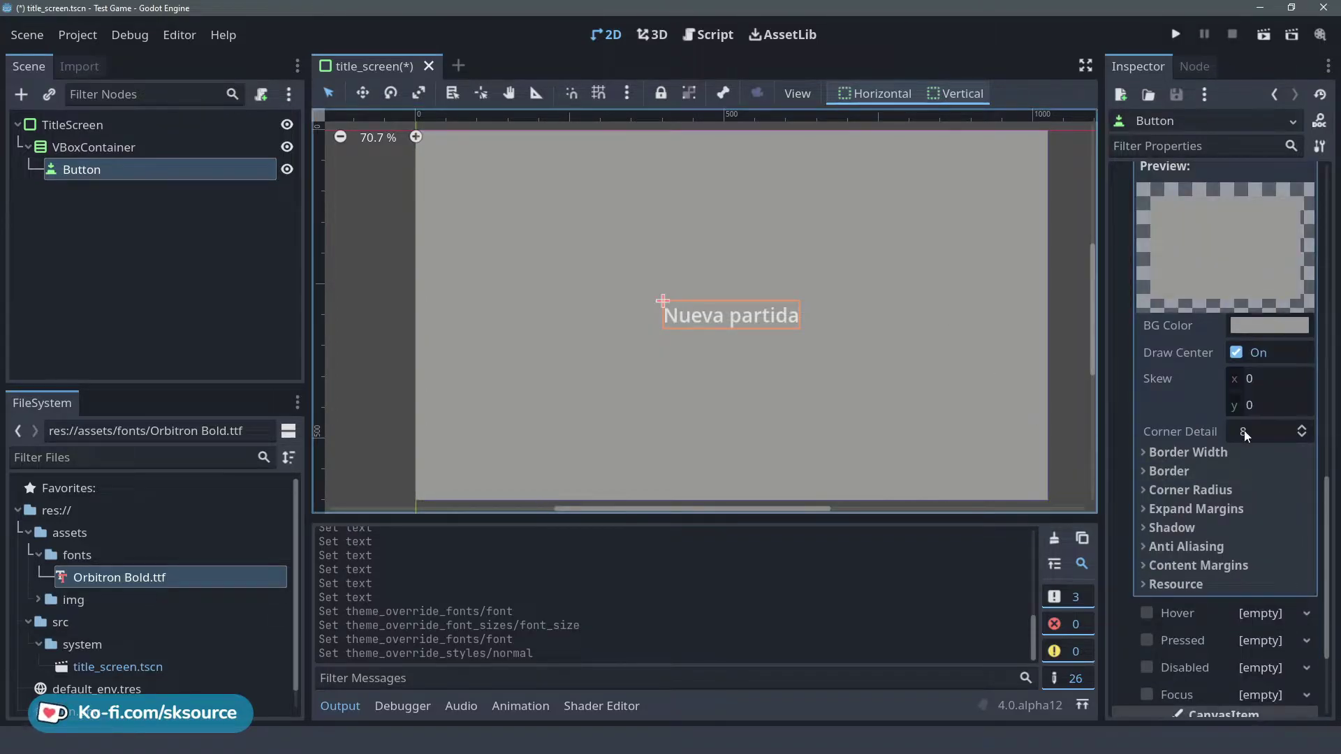
{"action": "left_click", "coordinate": [1228, 452]}
{"action": "left_click", "coordinate": [1263, 475]}
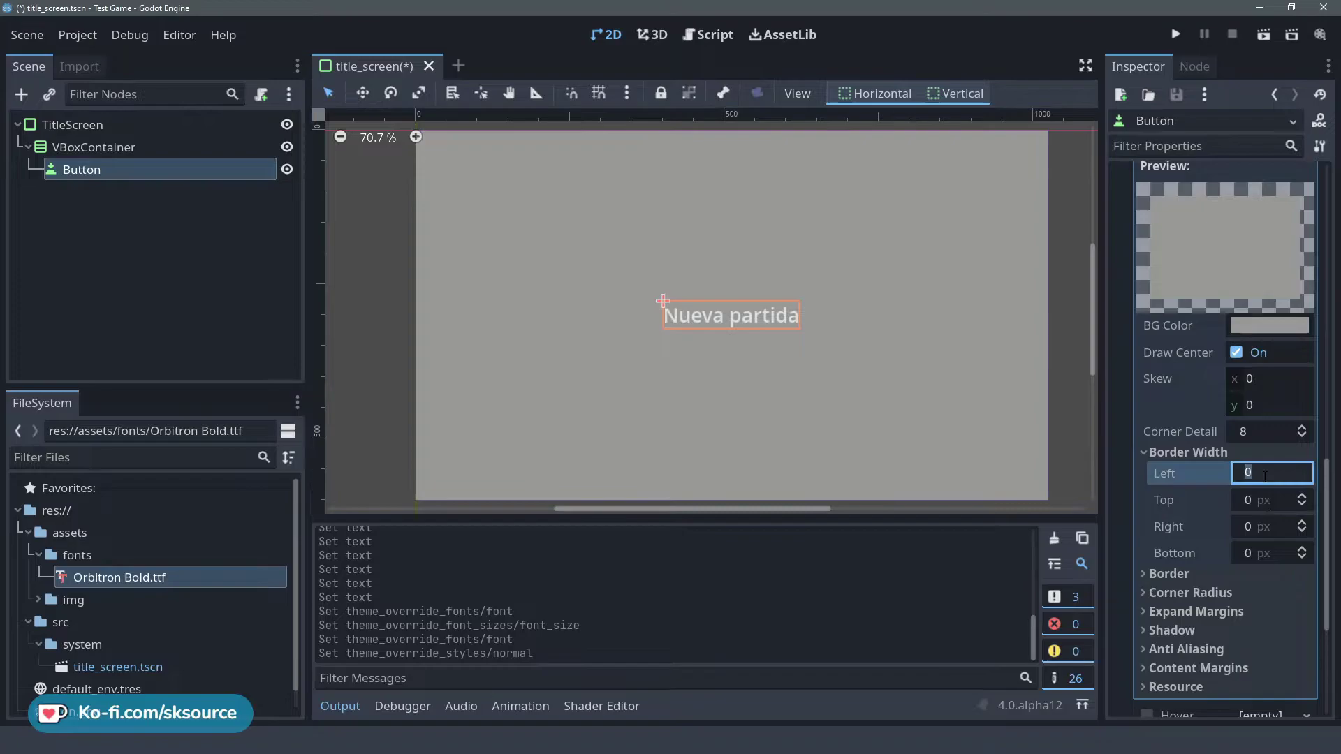
{"action": "type", "text": "5"}
{"action": "key", "text": "Return"}
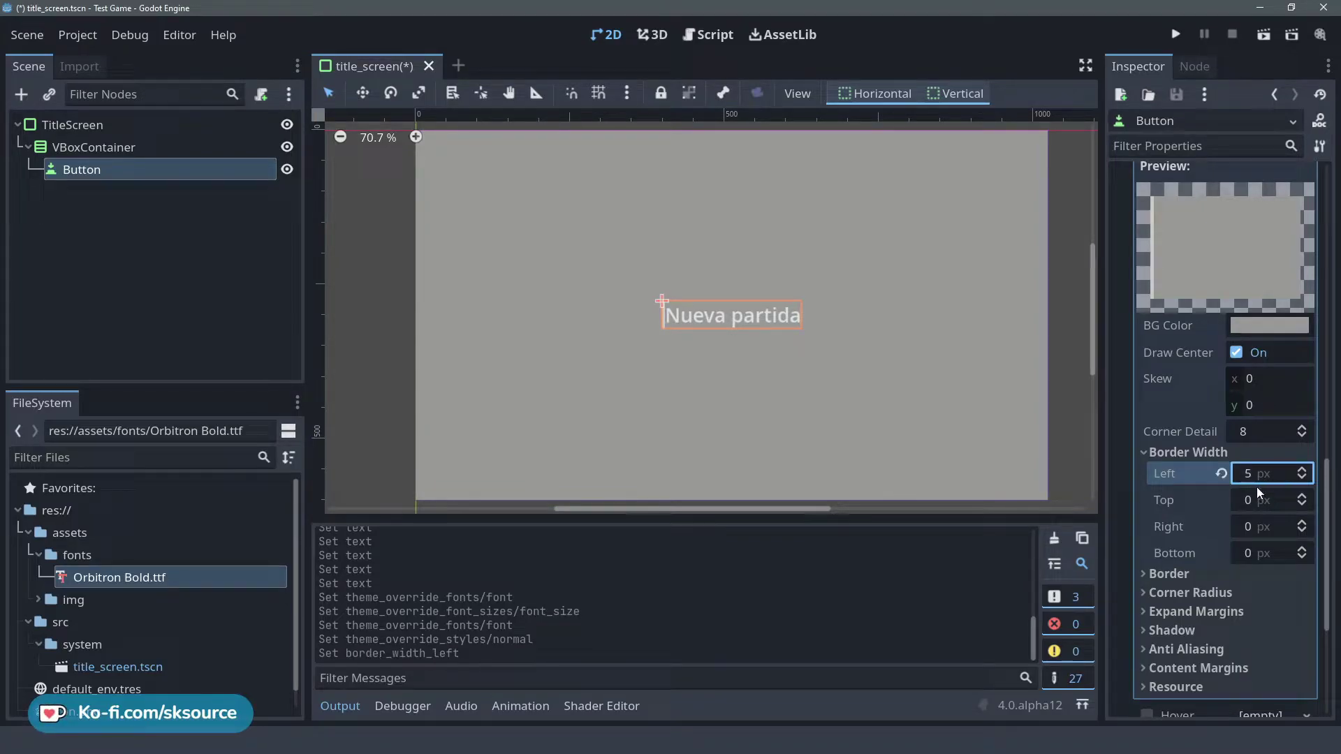
{"action": "left_click", "coordinate": [1265, 498]}
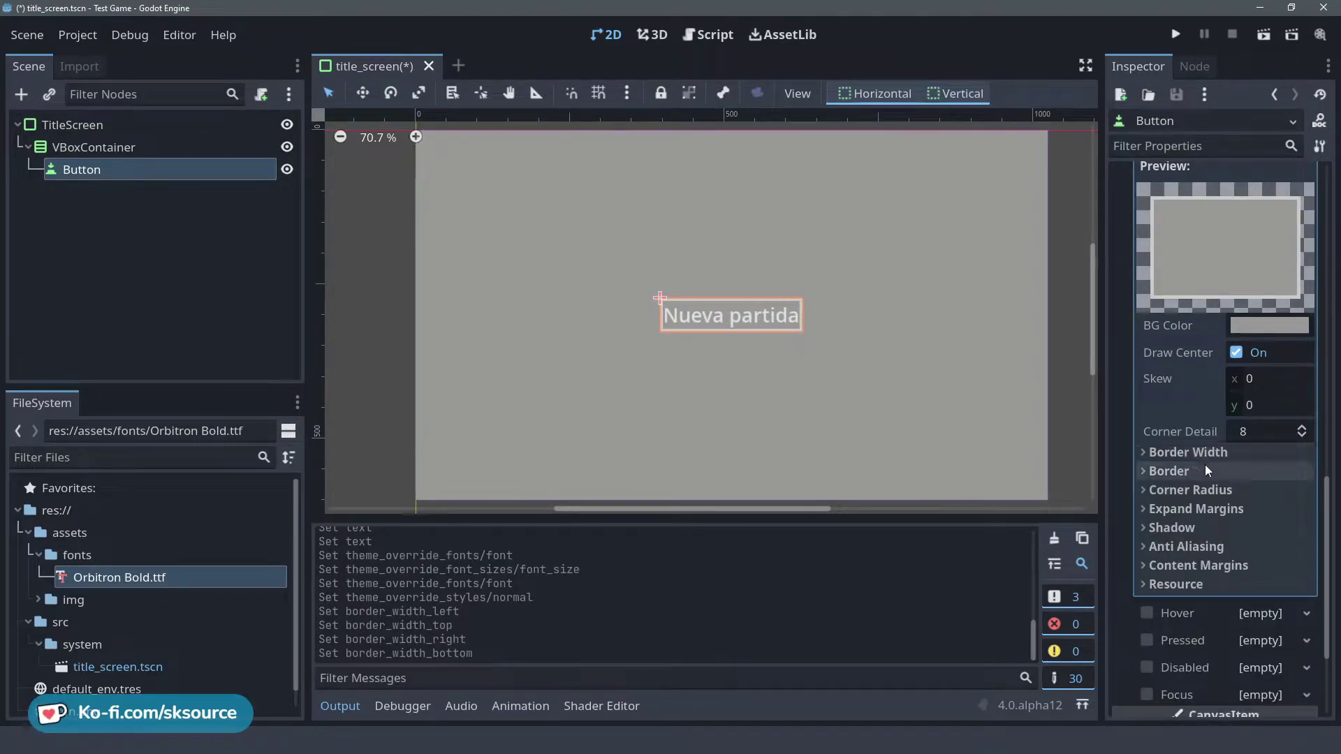
Round all four corners of the Normal style to a 20 px radius.
{"action": "left_click", "coordinate": [1206, 470]}
{"action": "left_click", "coordinate": [1215, 540]}
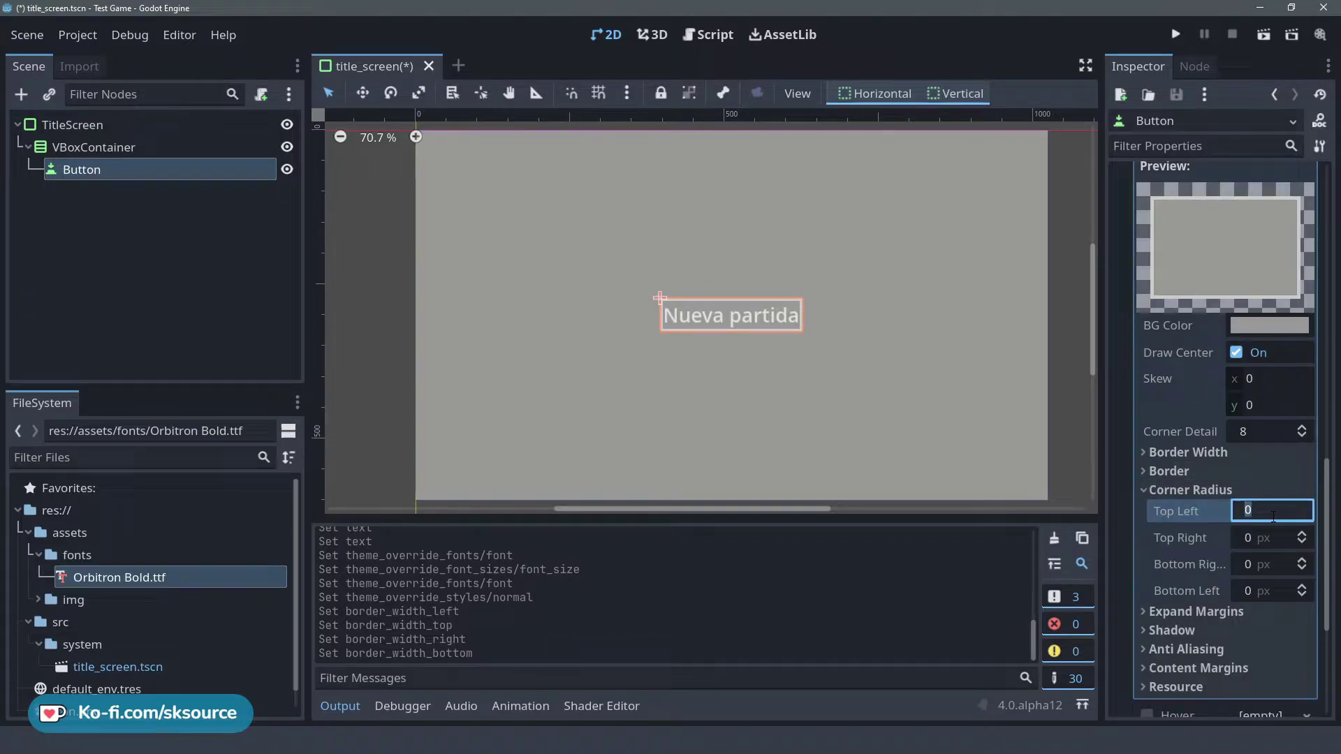
{"action": "scroll", "coordinate": [794, 309], "scroll_direction": "up", "scroll_amount": 2}
{"action": "scroll", "coordinate": [809, 288], "scroll_direction": "up", "scroll_amount": 2}
{"action": "scroll", "coordinate": [849, 314], "scroll_direction": "up", "scroll_amount": 2}
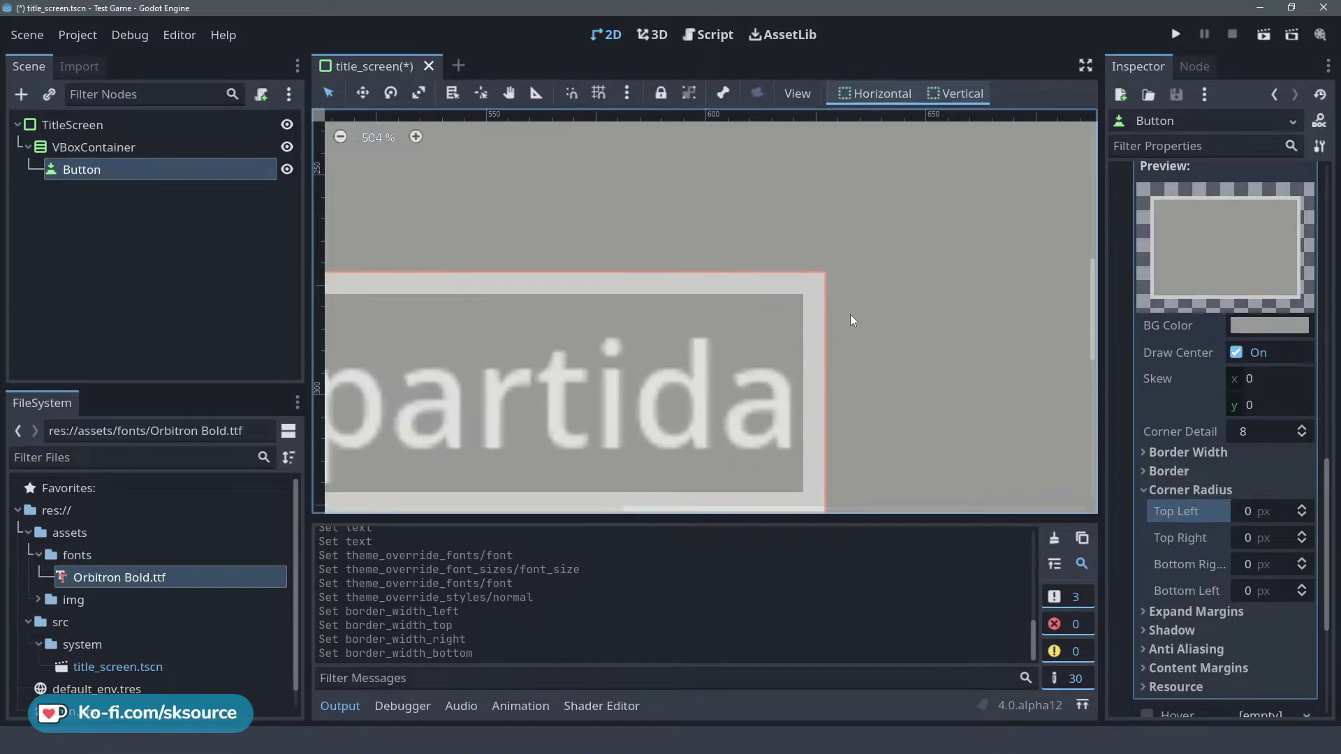
{"action": "scroll", "coordinate": [827, 309], "scroll_direction": "down", "scroll_amount": 2}
{"action": "scroll", "coordinate": [827, 308], "scroll_direction": "down", "scroll_amount": 2}
{"action": "scroll", "coordinate": [827, 309], "scroll_direction": "down", "scroll_amount": 1}
{"action": "left_click", "coordinate": [1271, 510]}
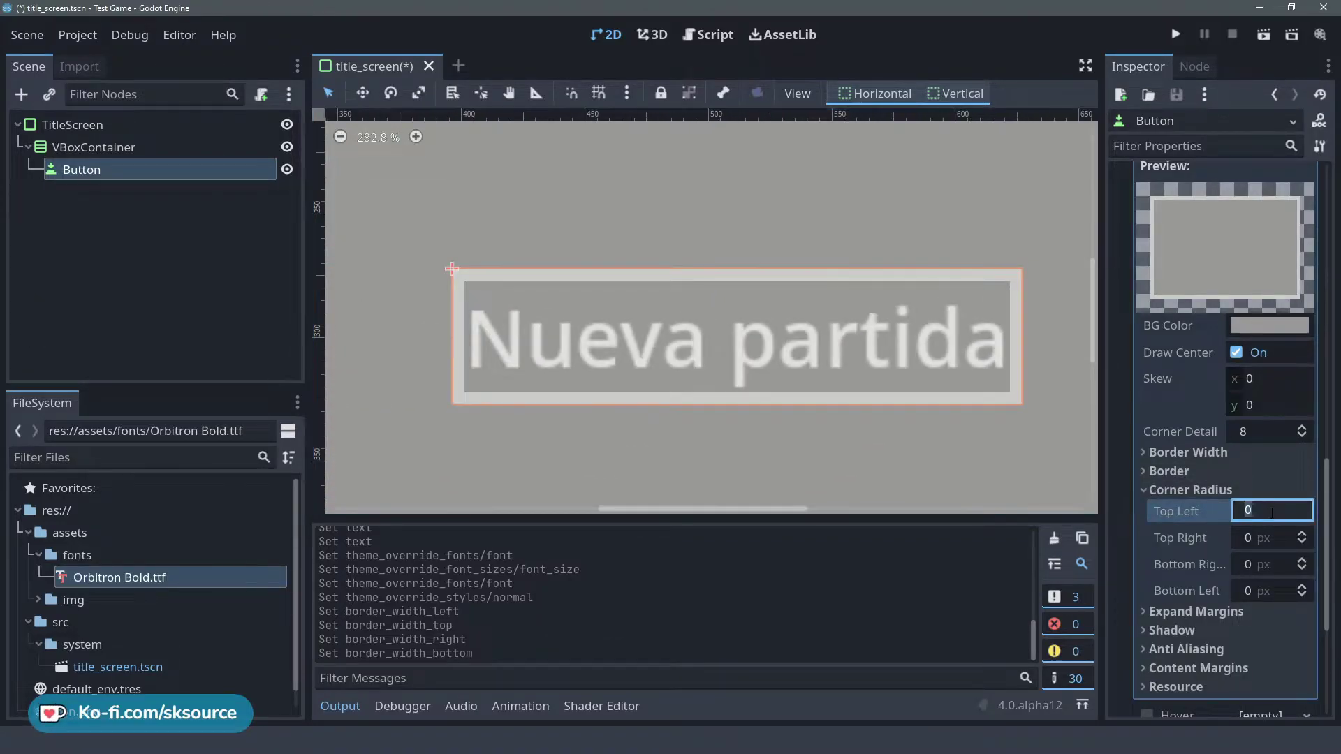
{"action": "type", "text": "1"}
{"action": "key", "text": "BackSpace"}
{"action": "type", "text": "20"}
{"action": "key", "text": "Return"}
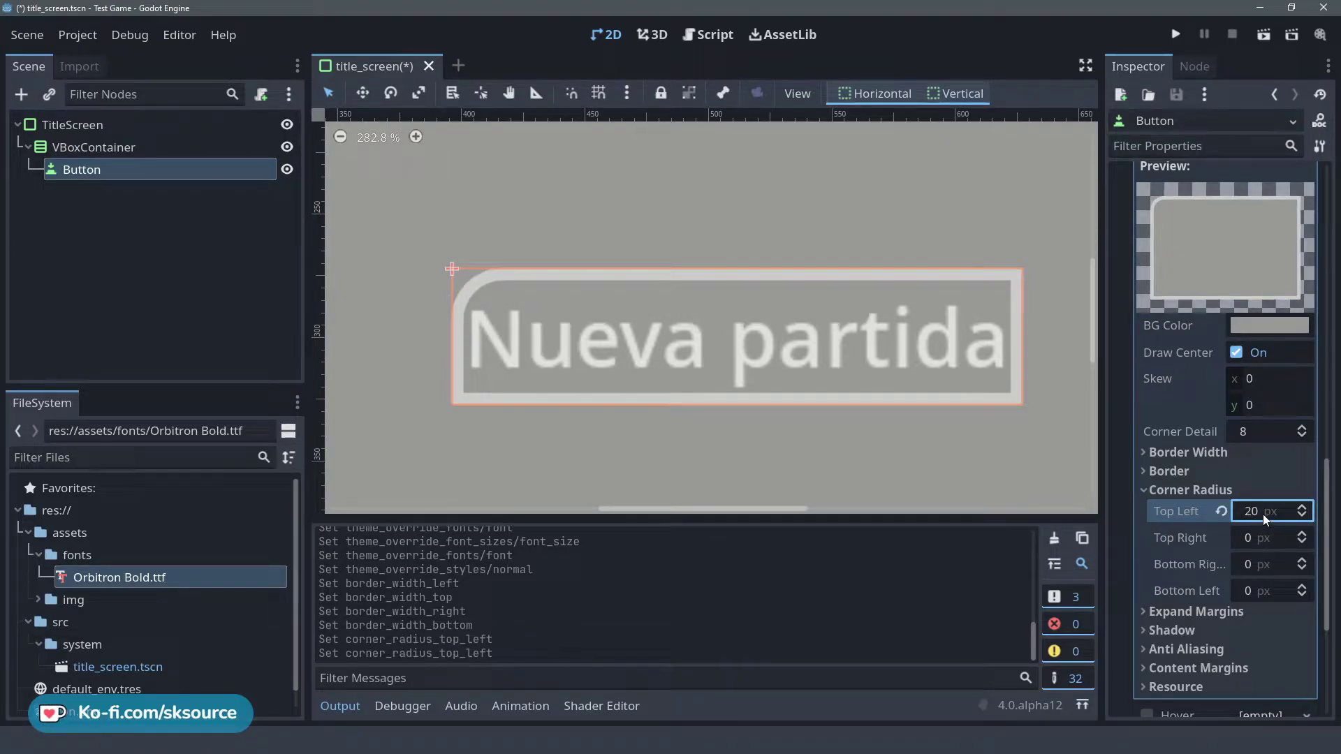
{"action": "left_click", "coordinate": [1191, 492]}
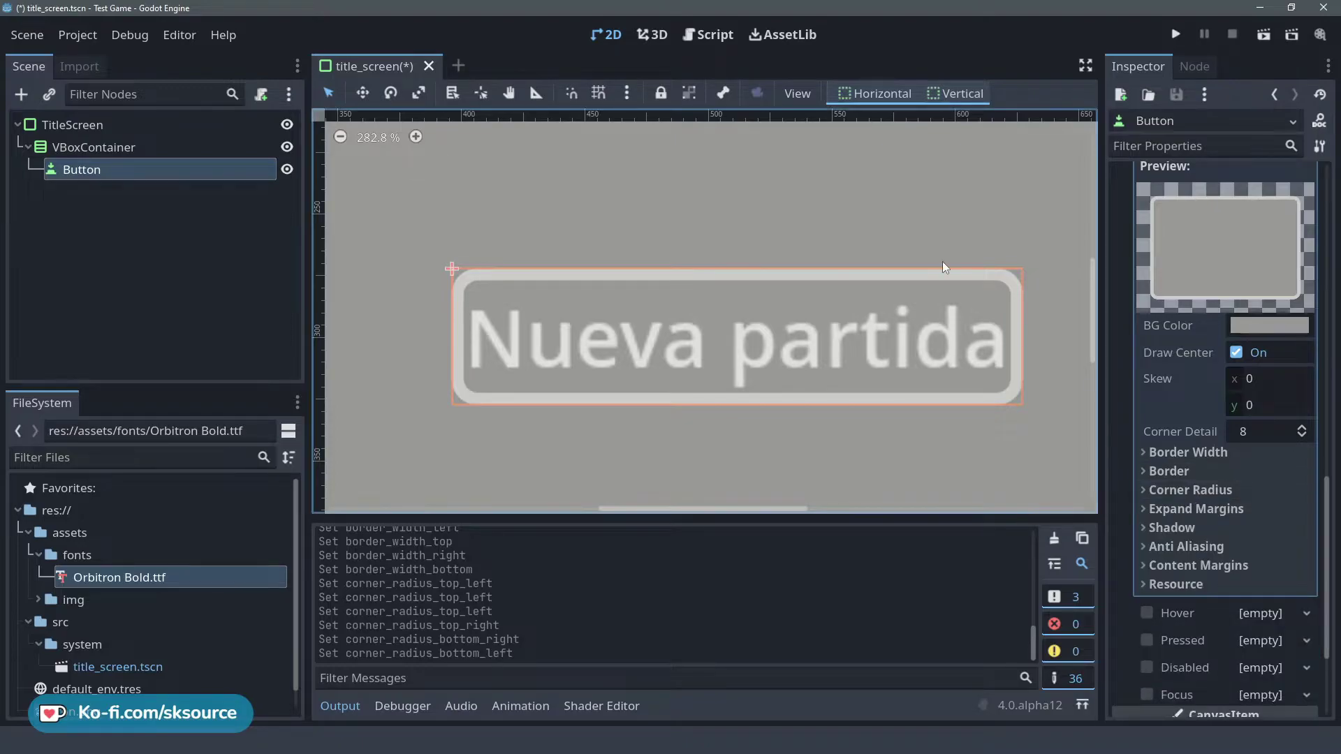
Set the Normal style's content margins and save the title scene.
{"action": "scroll", "coordinate": [1009, 357], "scroll_direction": "down", "scroll_amount": 2}
{"action": "left_click", "coordinate": [1198, 565]}
{"action": "left_click", "coordinate": [1271, 585]}
{"action": "type", "text": "15"}
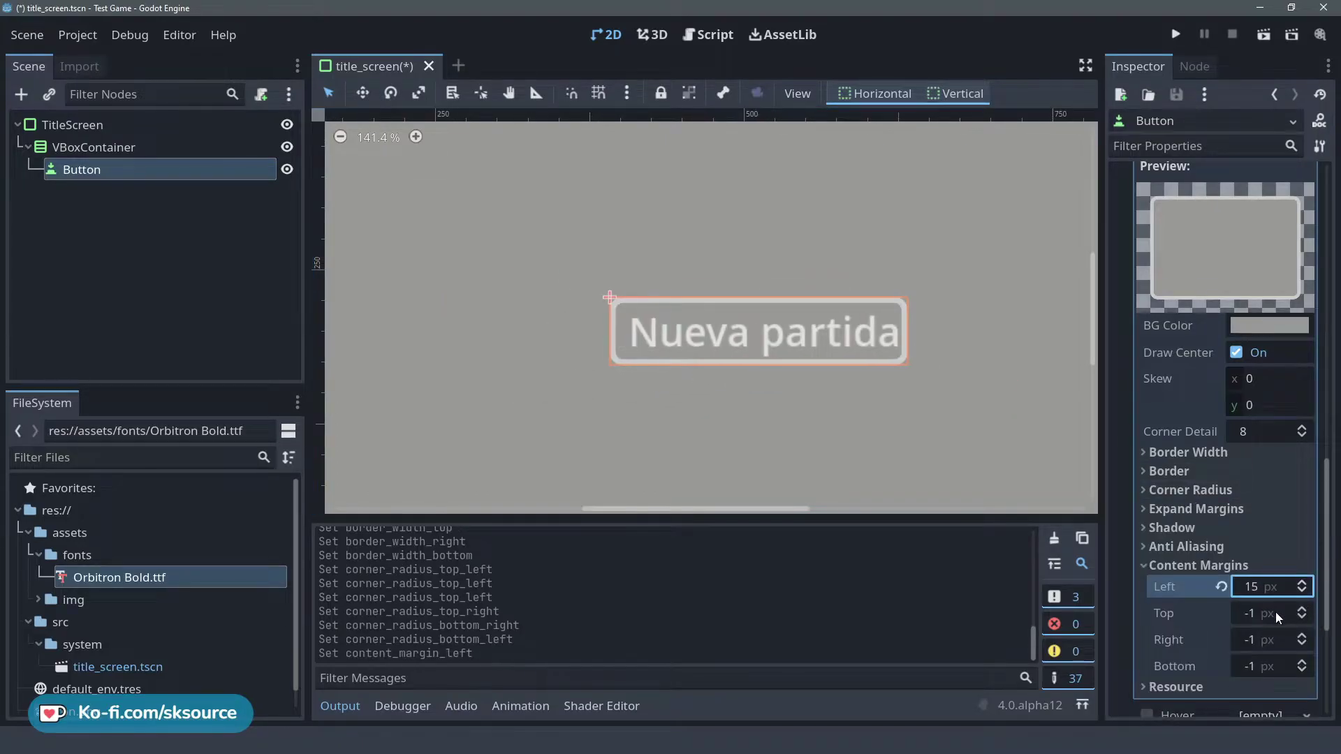
{"action": "key", "text": "Return"}
{"action": "key", "text": "ctrl+s"}
{"action": "scroll", "coordinate": [655, 264], "scroll_direction": "down", "scroll_amount": 2}
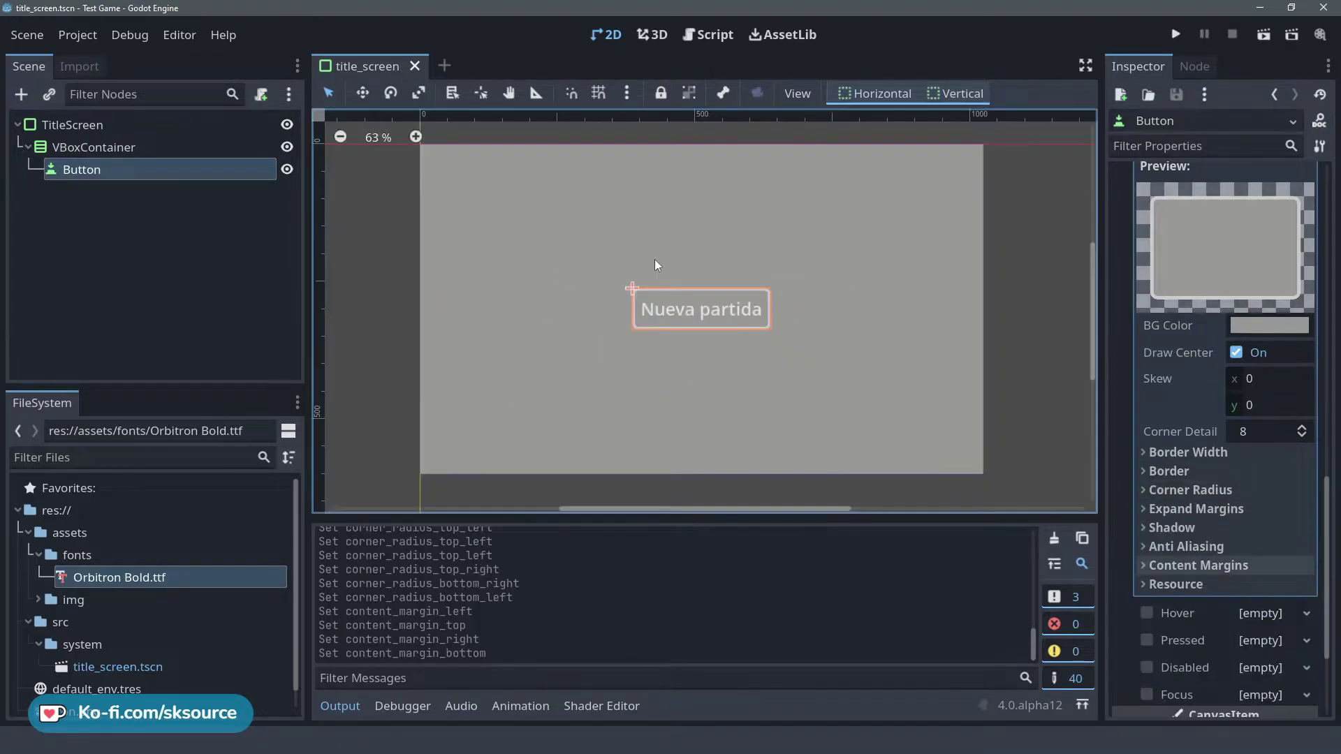
{"action": "scroll", "coordinate": [1185, 416], "scroll_direction": "up", "scroll_amount": 3}
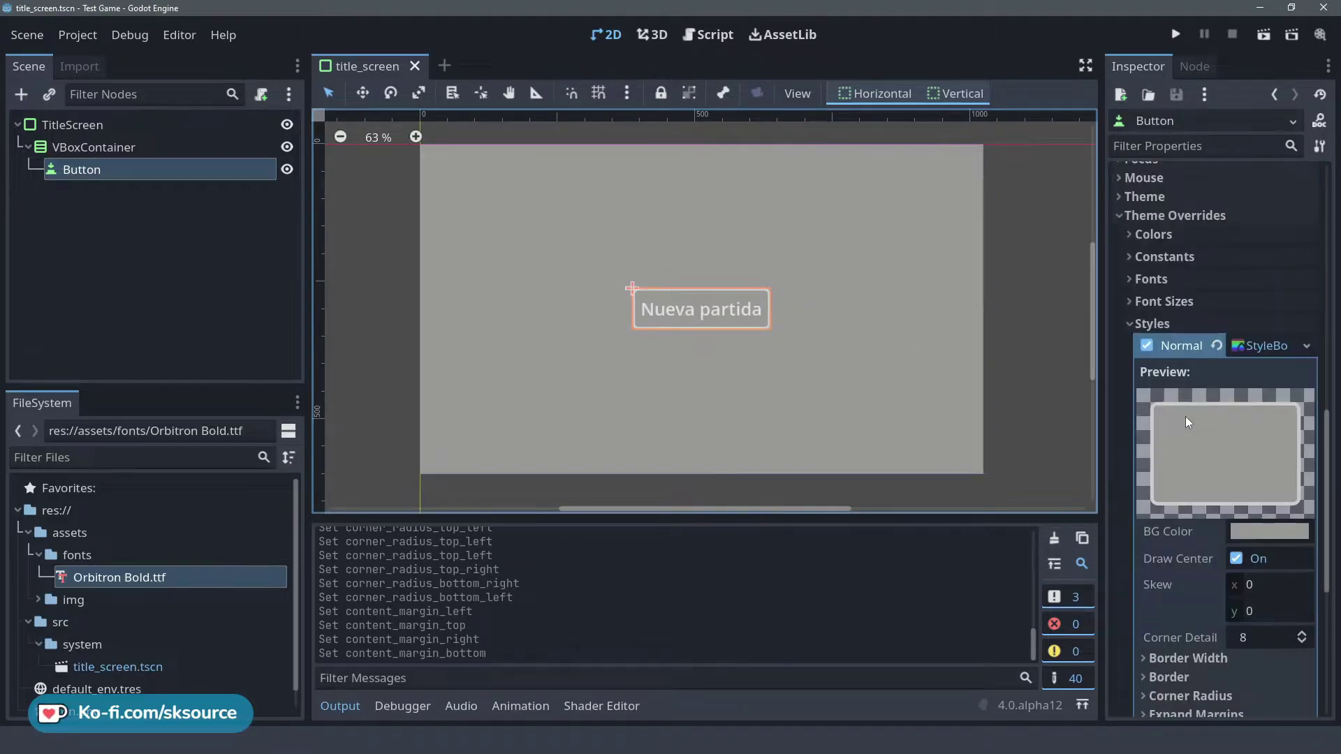
{"action": "scroll", "coordinate": [1255, 458], "scroll_direction": "up", "scroll_amount": 2}
Collapse the Normal style's settings, recentre the button on the canvas and bring up the Focus style options.
{"action": "left_click", "coordinate": [1261, 484]}
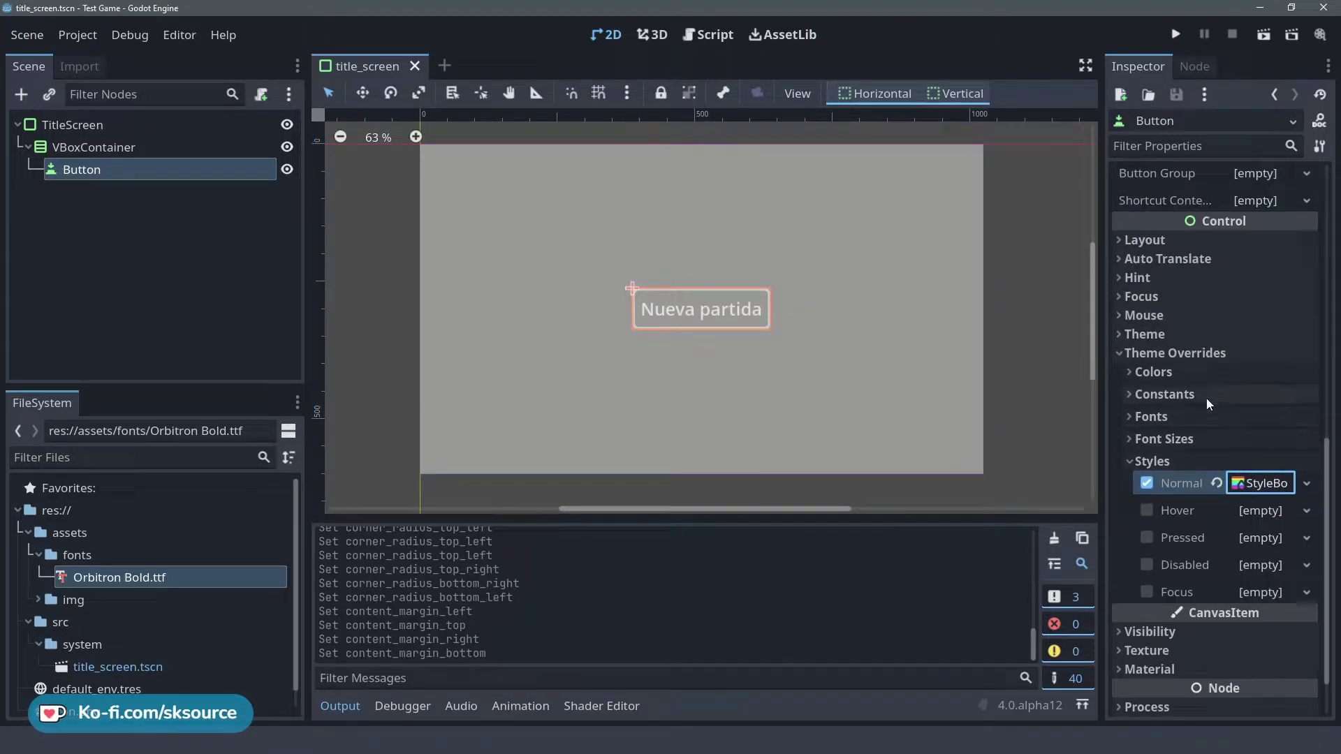
{"action": "scroll", "coordinate": [697, 322], "scroll_direction": "up", "scroll_amount": 1}
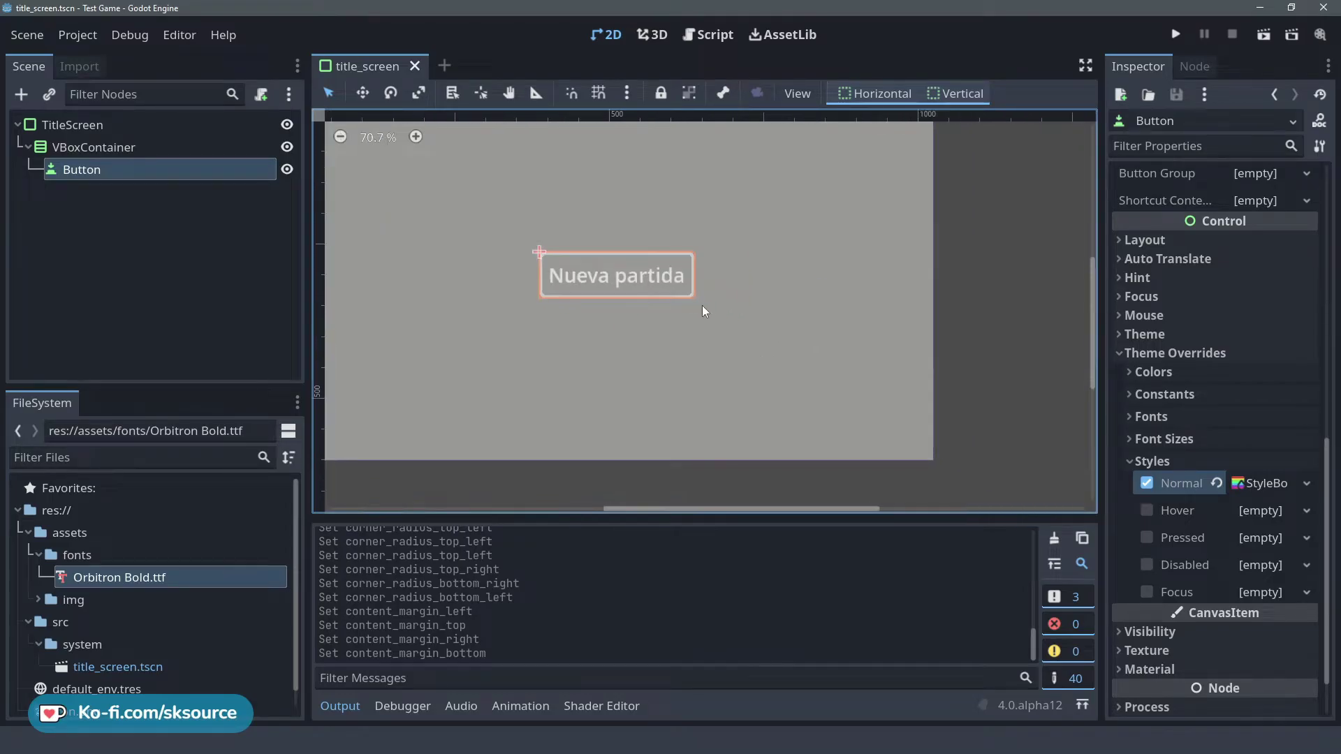
{"action": "middle_click_drag", "start_coordinate": [838, 325], "coordinate": [864, 347]}
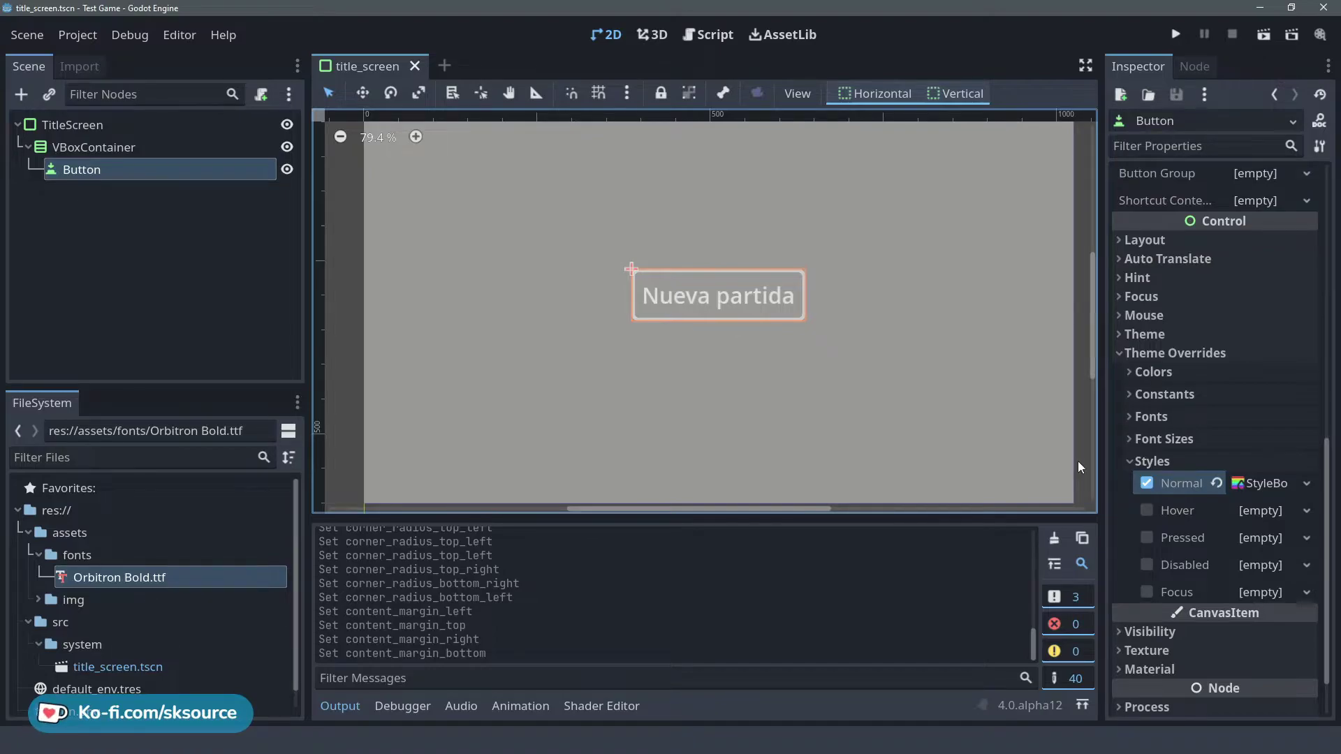
{"action": "left_click", "coordinate": [1304, 592]}
{"action": "left_click", "coordinate": [1138, 592]}
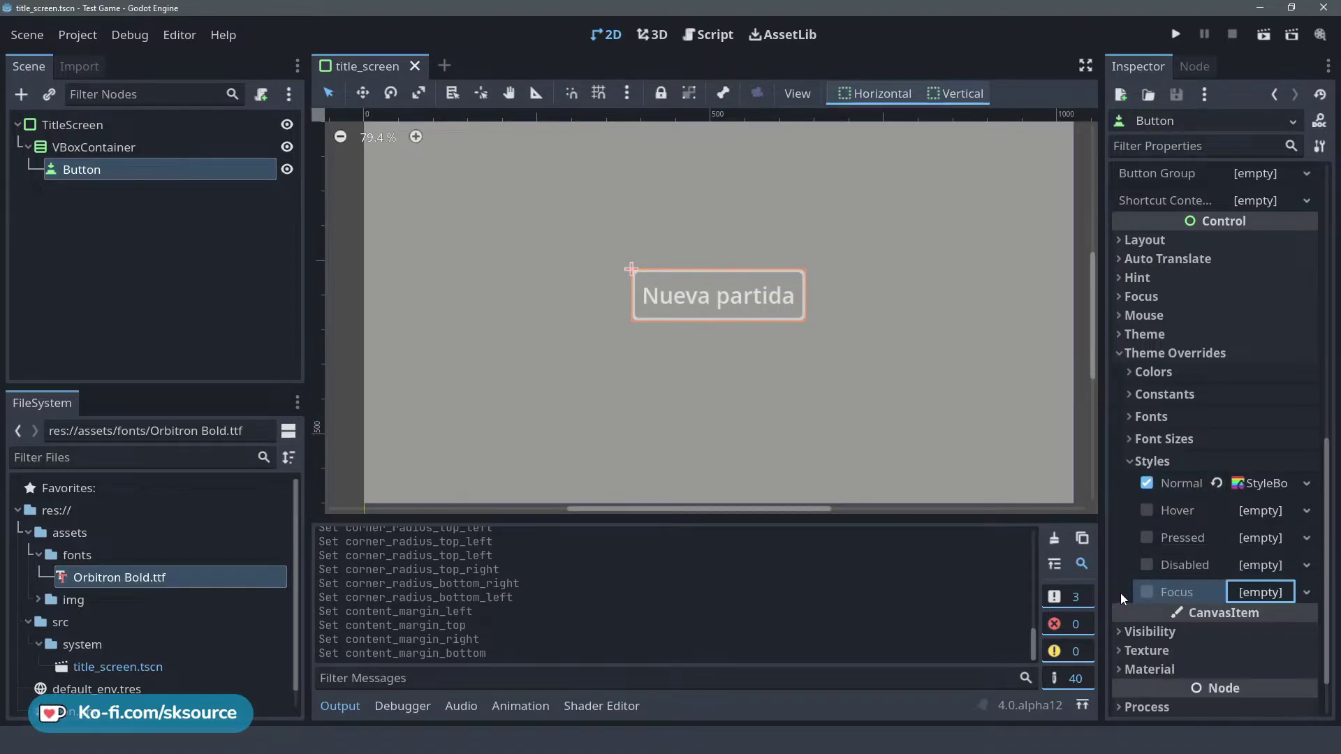
{"action": "left_click", "coordinate": [1283, 593]}
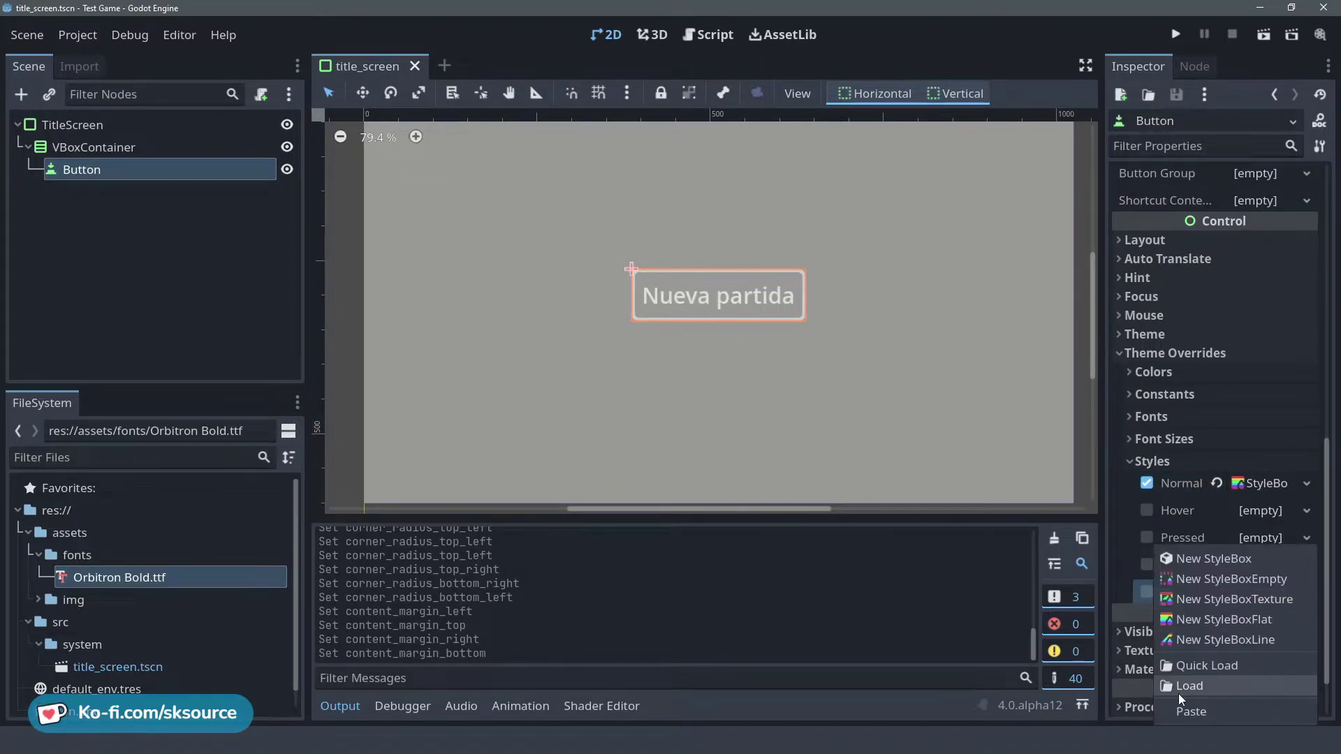
{"action": "left_click", "coordinate": [1266, 39]}
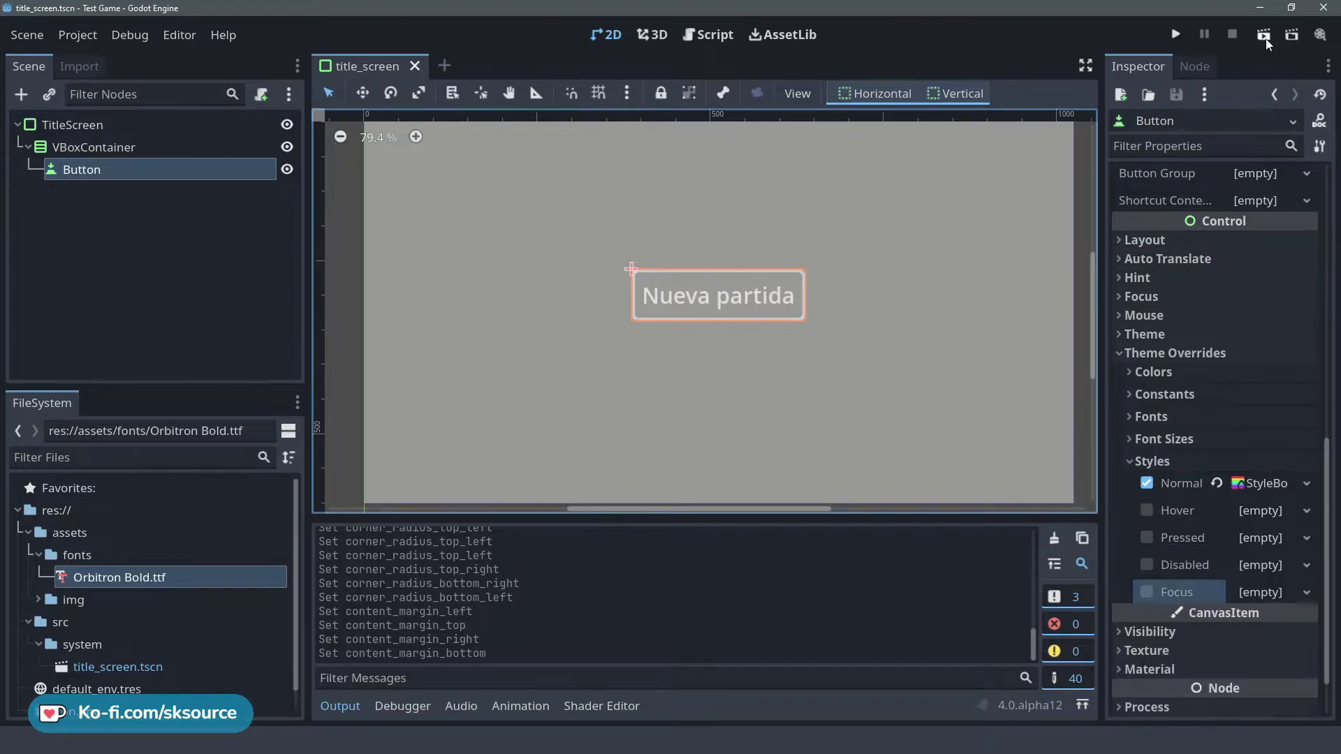
{"action": "left_click", "coordinate": [1265, 39]}
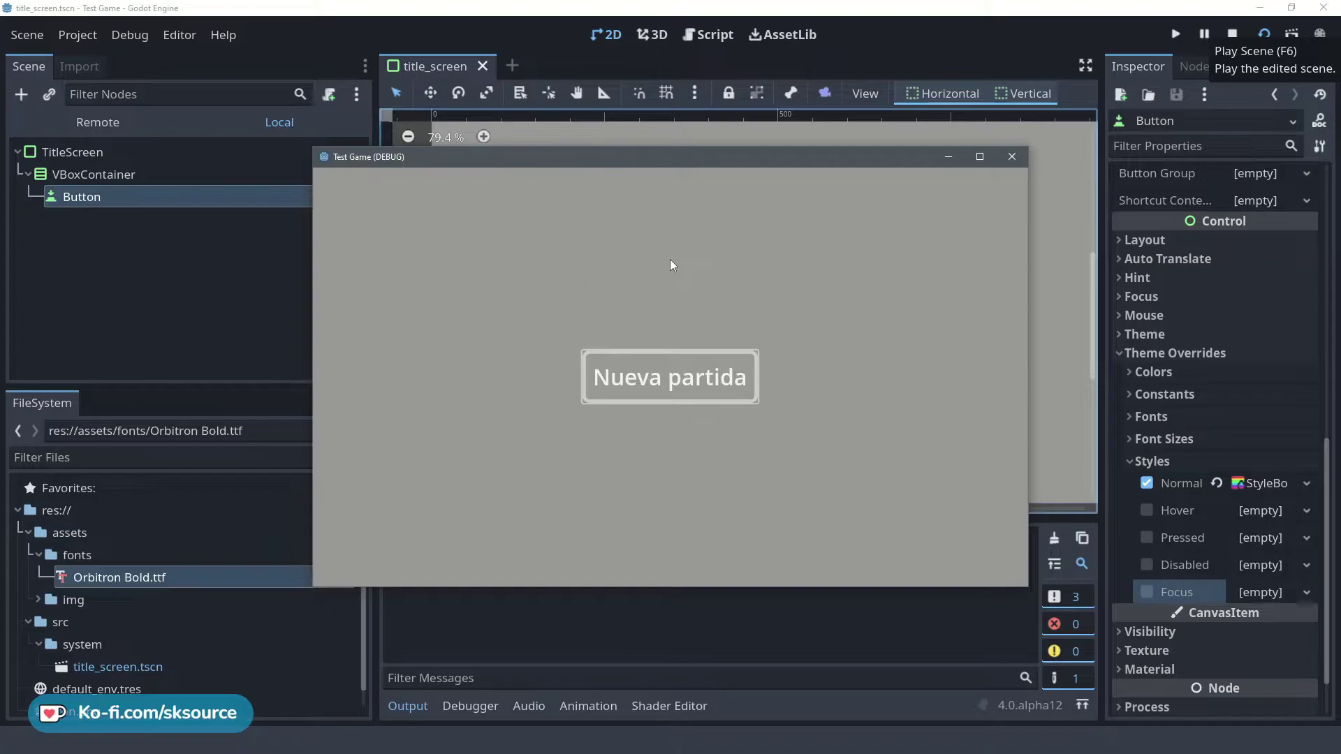
{"action": "left_click", "coordinate": [1011, 157]}
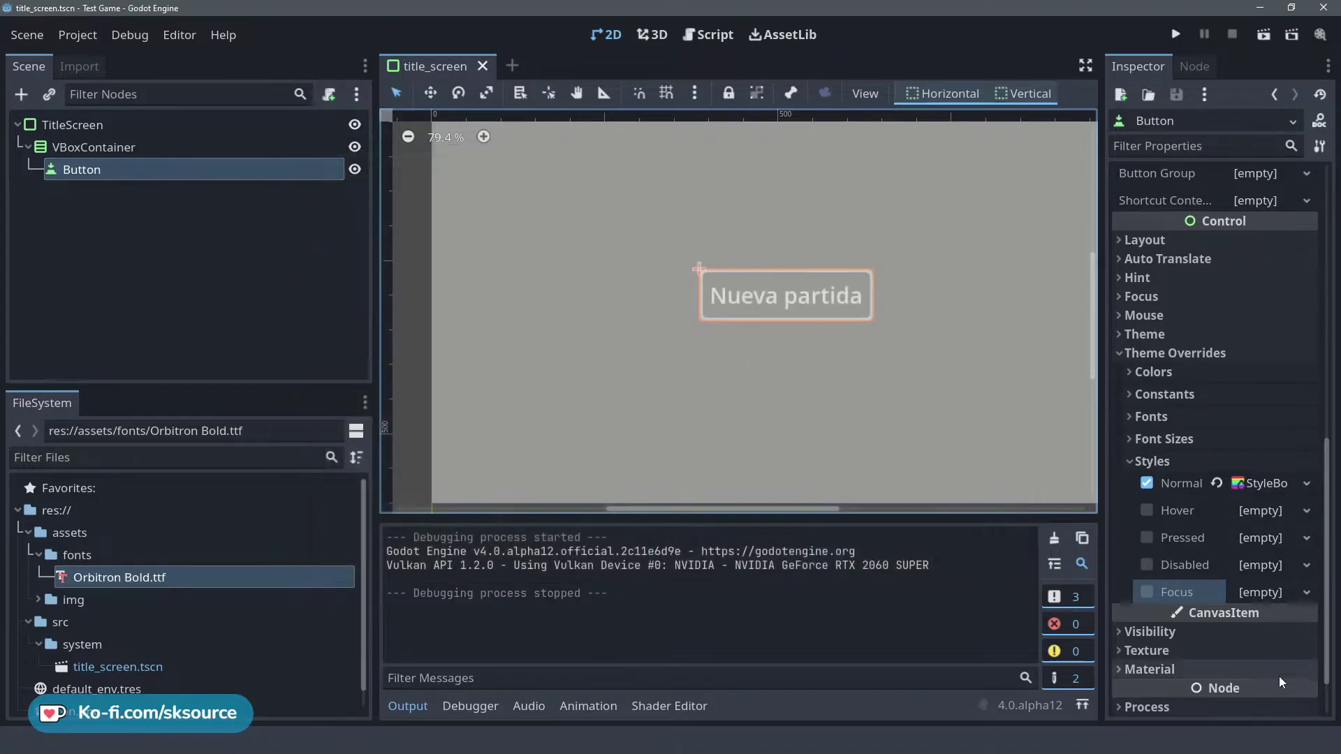
{"action": "left_click", "coordinate": [1306, 592]}
Give Focus a StyleBoxEmpty and make a unique Hover style with afafaf background.
{"action": "left_click", "coordinate": [1233, 579]}
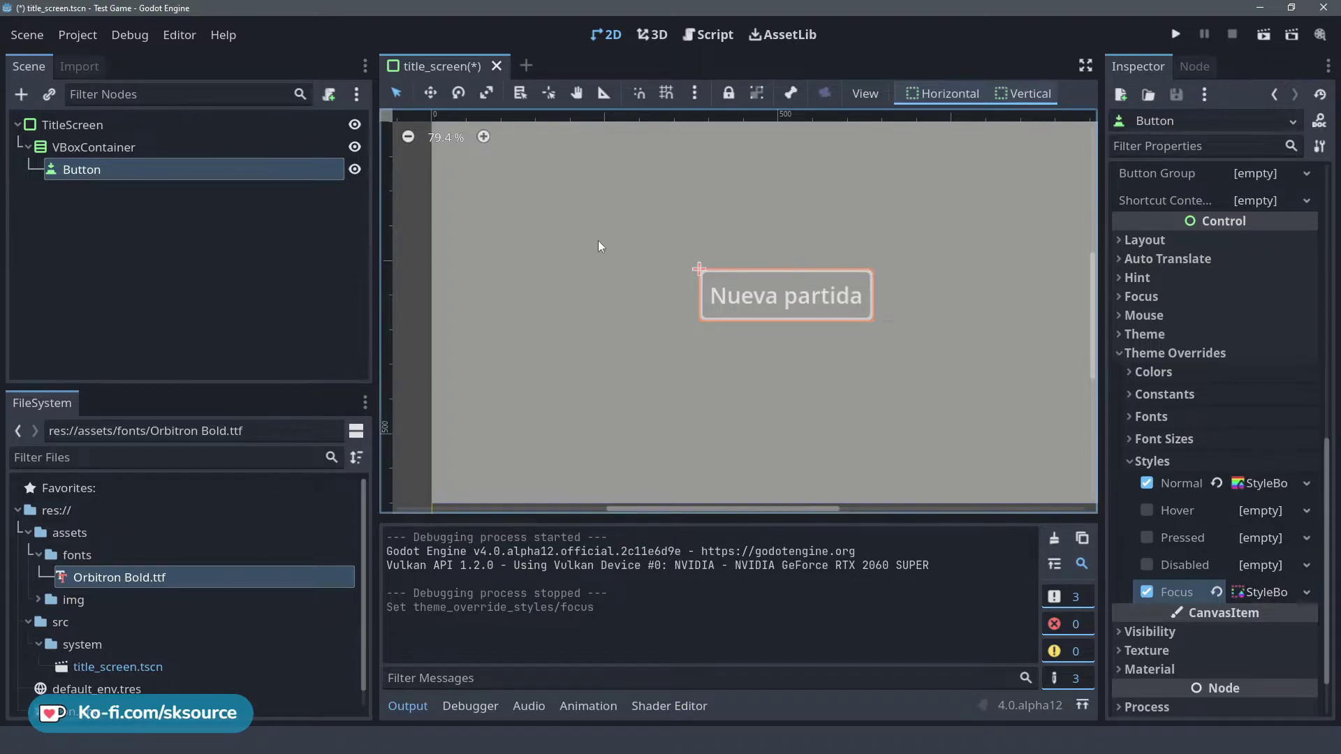
{"action": "left_click", "coordinate": [1305, 510]}
{"action": "left_click", "coordinate": [1232, 664]}
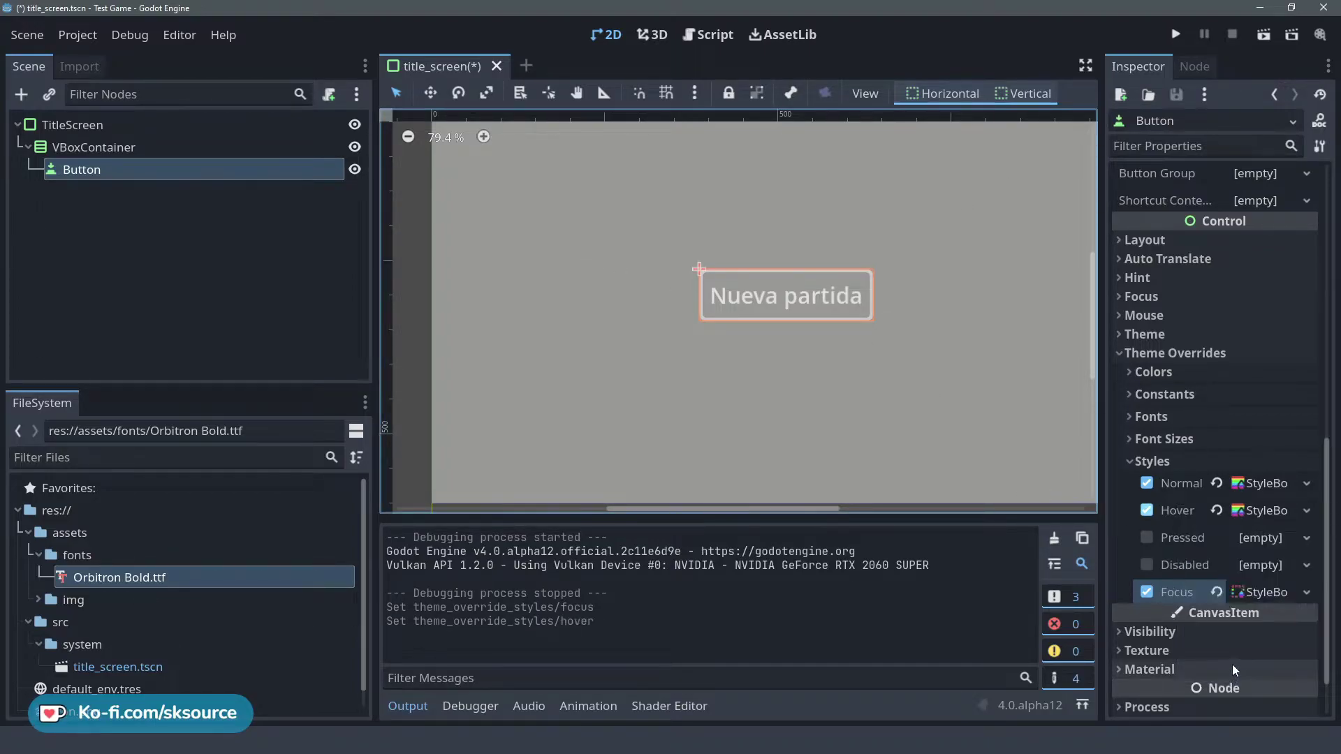
{"action": "left_click", "coordinate": [1304, 514]}
{"action": "left_click", "coordinate": [1237, 629]}
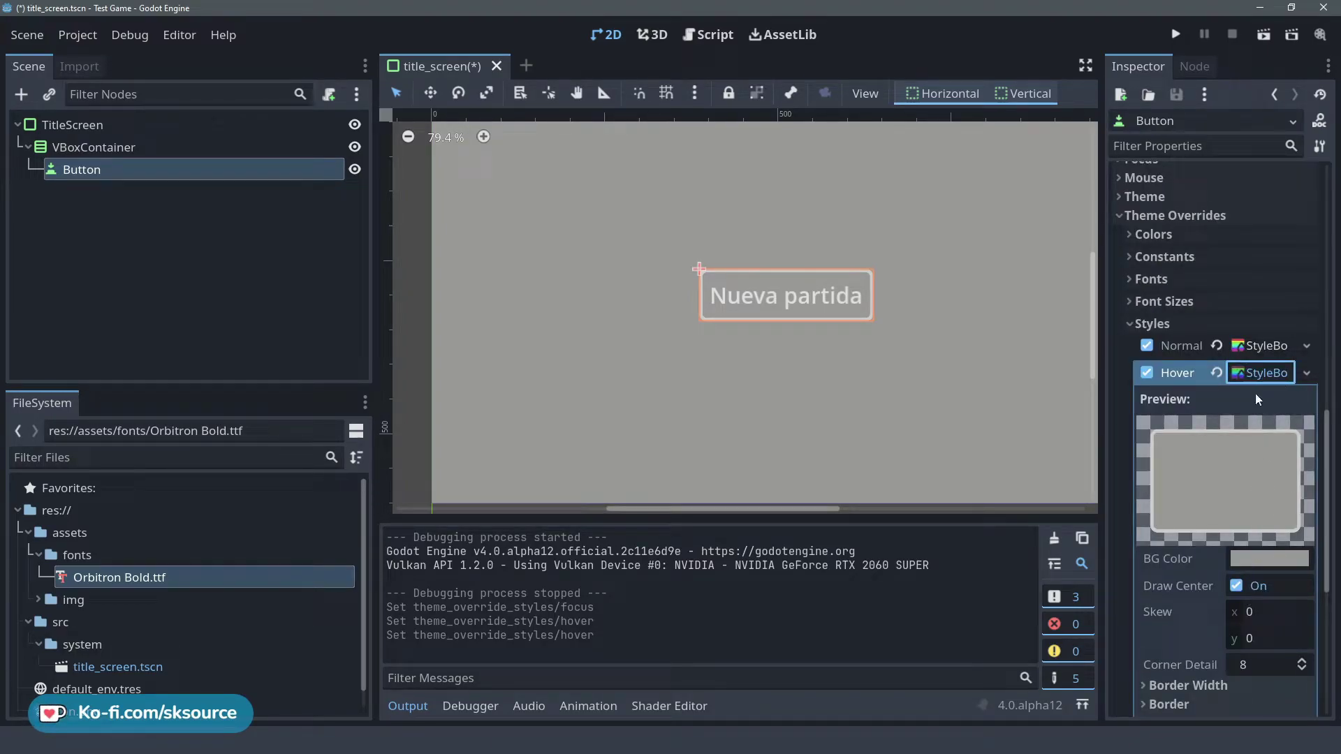
{"action": "left_click", "coordinate": [1269, 559]}
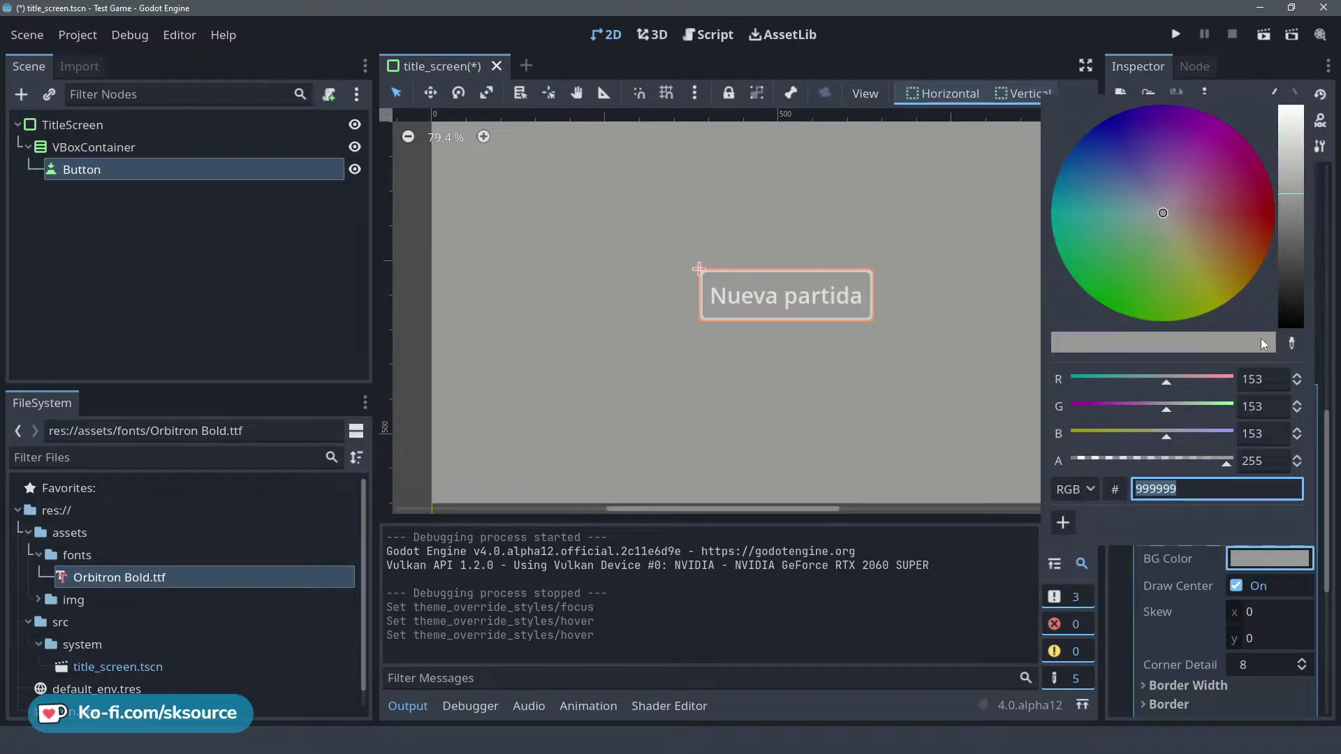
{"action": "left_click_drag", "start_coordinate": [1290, 187], "coordinate": [1292, 175]}
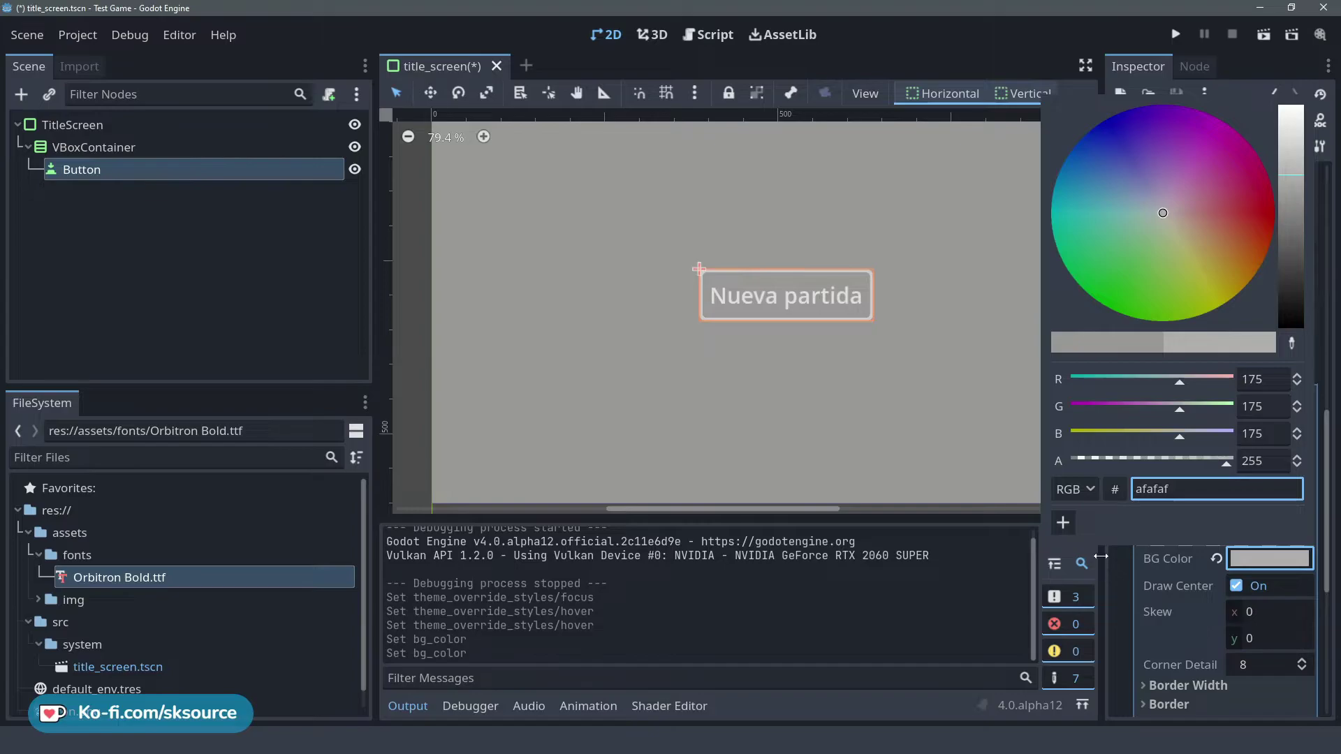
{"action": "left_click", "coordinate": [1126, 574]}
{"action": "left_click", "coordinate": [1257, 368]}
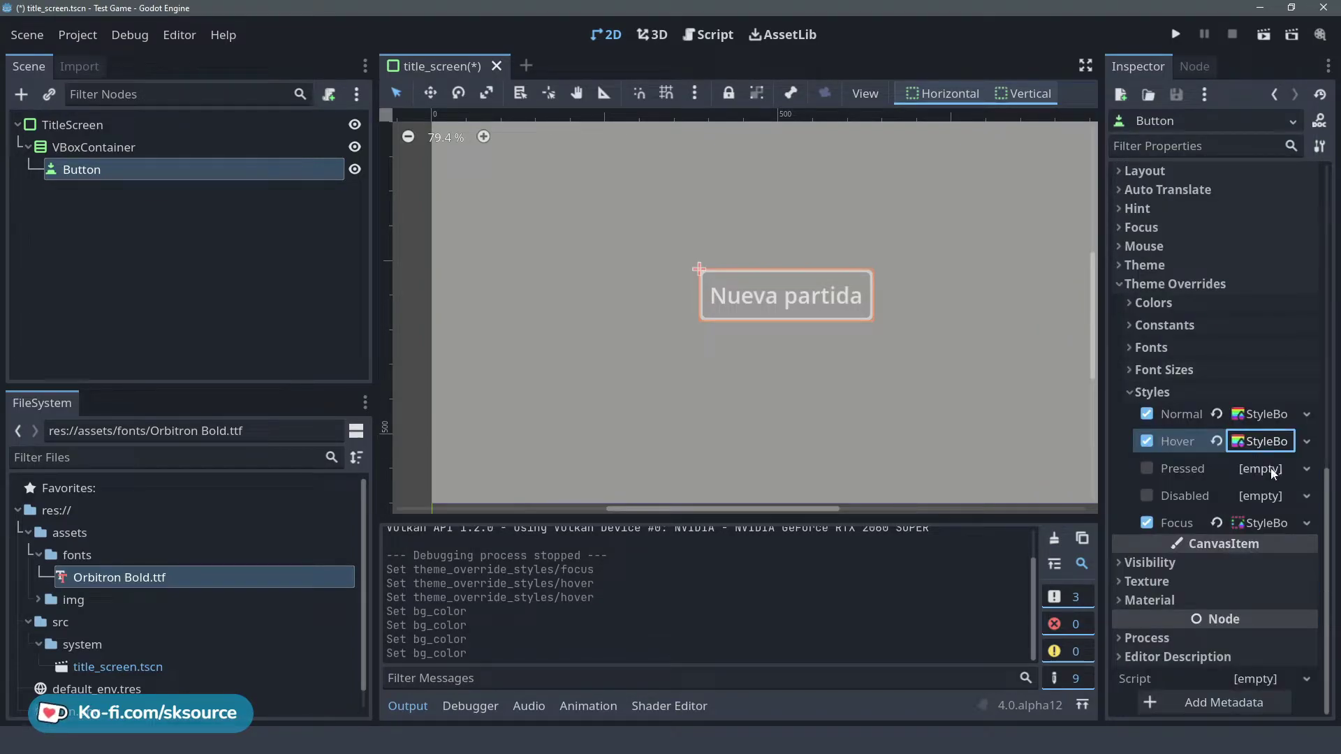
Give the Pressed state a flat style with a darker 929292 background.
{"action": "left_click", "coordinate": [1272, 470]}
{"action": "left_click", "coordinate": [1257, 503]}
{"action": "left_click", "coordinate": [1269, 517]}
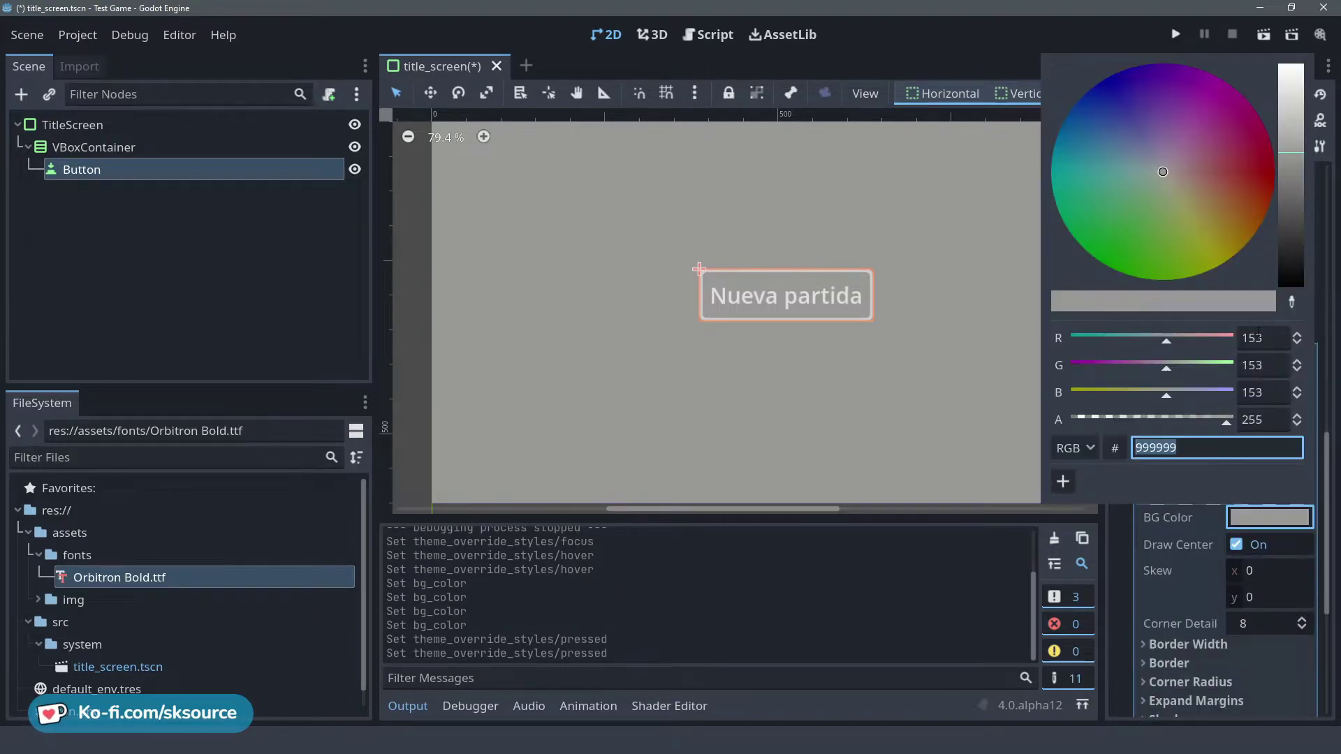
{"action": "left_click", "coordinate": [1296, 160]}
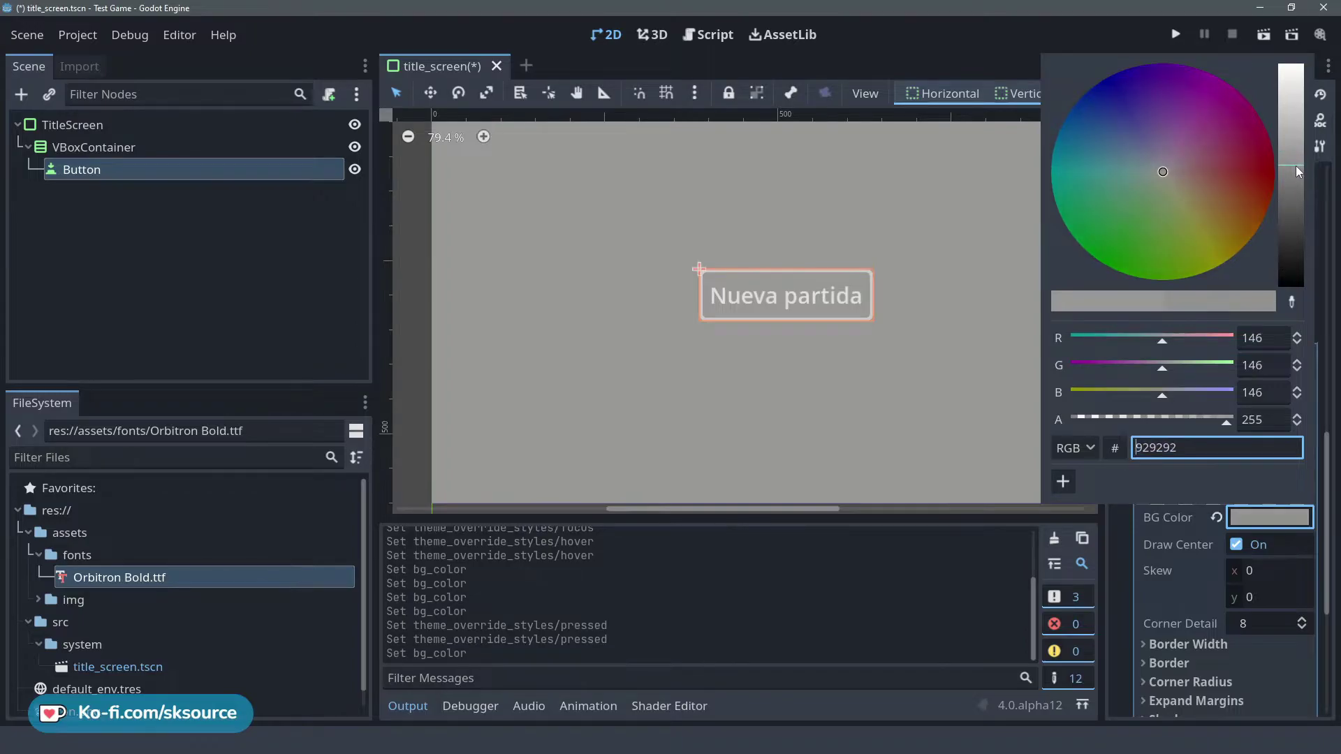
{"action": "scroll", "coordinate": [627, 316], "scroll_direction": "down", "scroll_amount": 1}
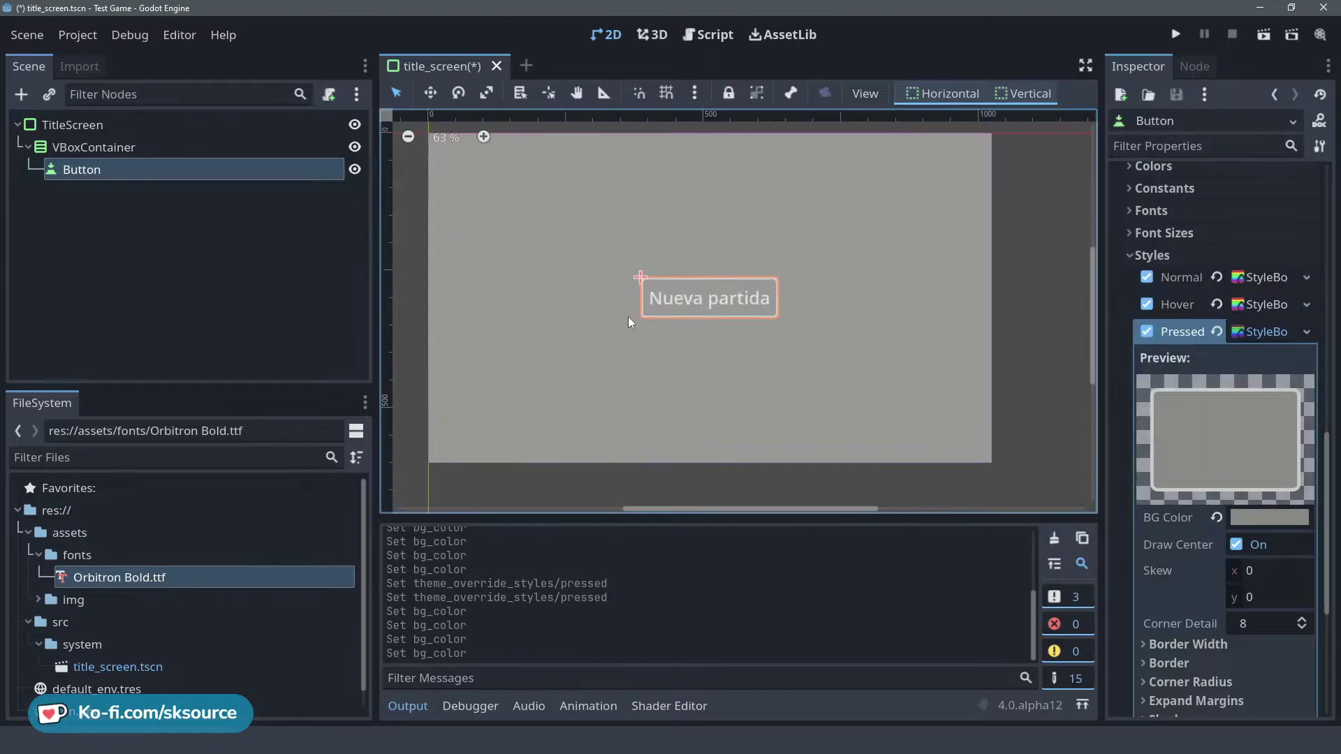
Duplicate the button and set the VBoxContainer's Separation constant to 10, then save.
{"action": "key", "text": "ctrl+d"}
{"action": "key", "text": "ctrl+d"}
{"action": "left_click", "coordinate": [203, 147]}
{"action": "left_click", "coordinate": [1213, 531]}
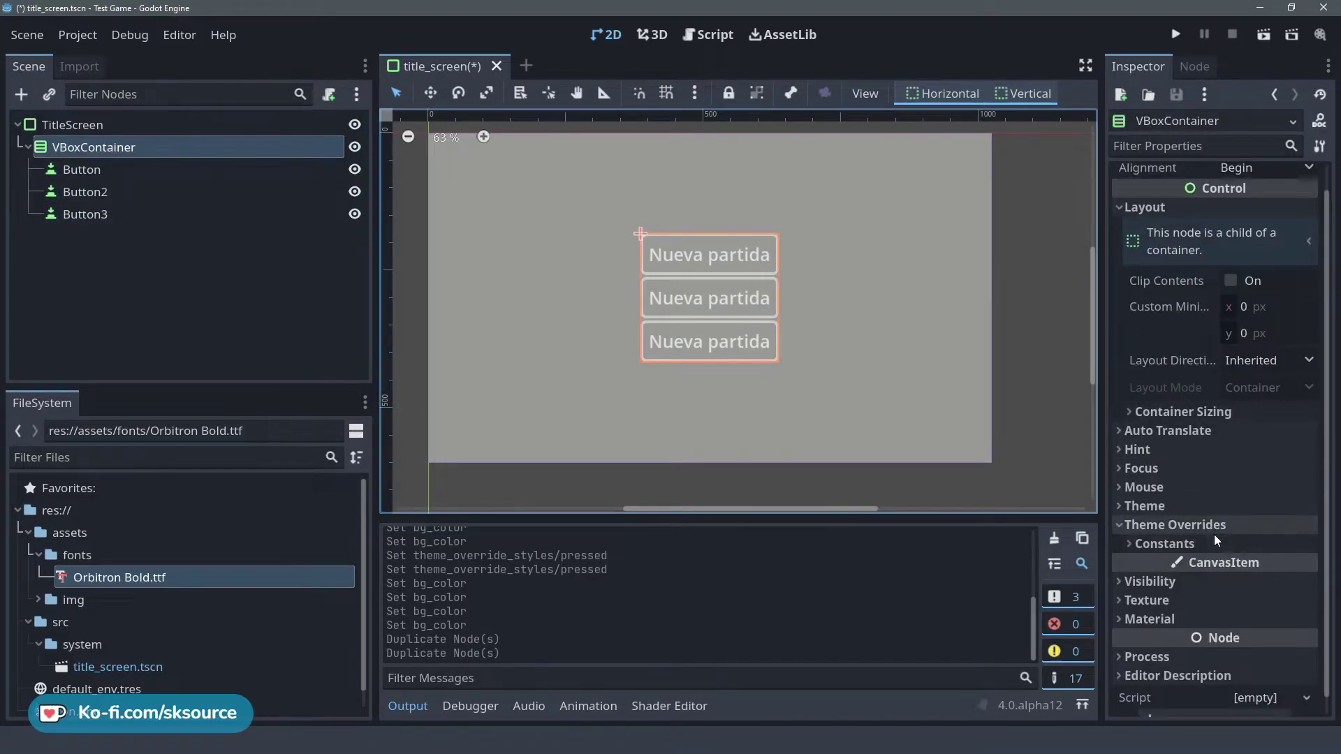
{"action": "left_click", "coordinate": [1222, 544]}
{"action": "left_click", "coordinate": [1284, 564]}
{"action": "type", "text": "1"}
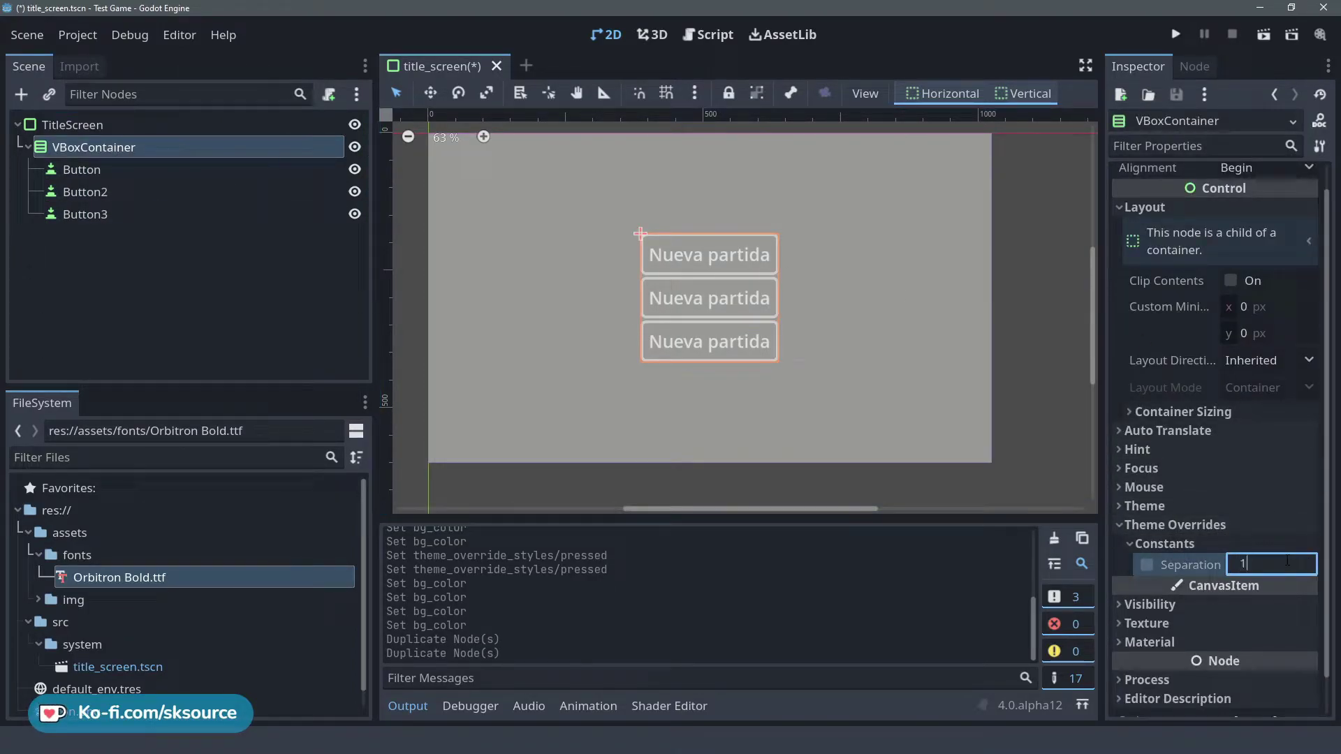
{"action": "type", "text": "0"}
{"action": "key", "text": "Return"}
{"action": "key", "text": "ctrl+s"}
Rename the container to Buttons and the buttons NewGame, Settings, Quit reading Nueva partida, Opciones, Salir.
{"action": "left_click", "coordinate": [142, 173]}
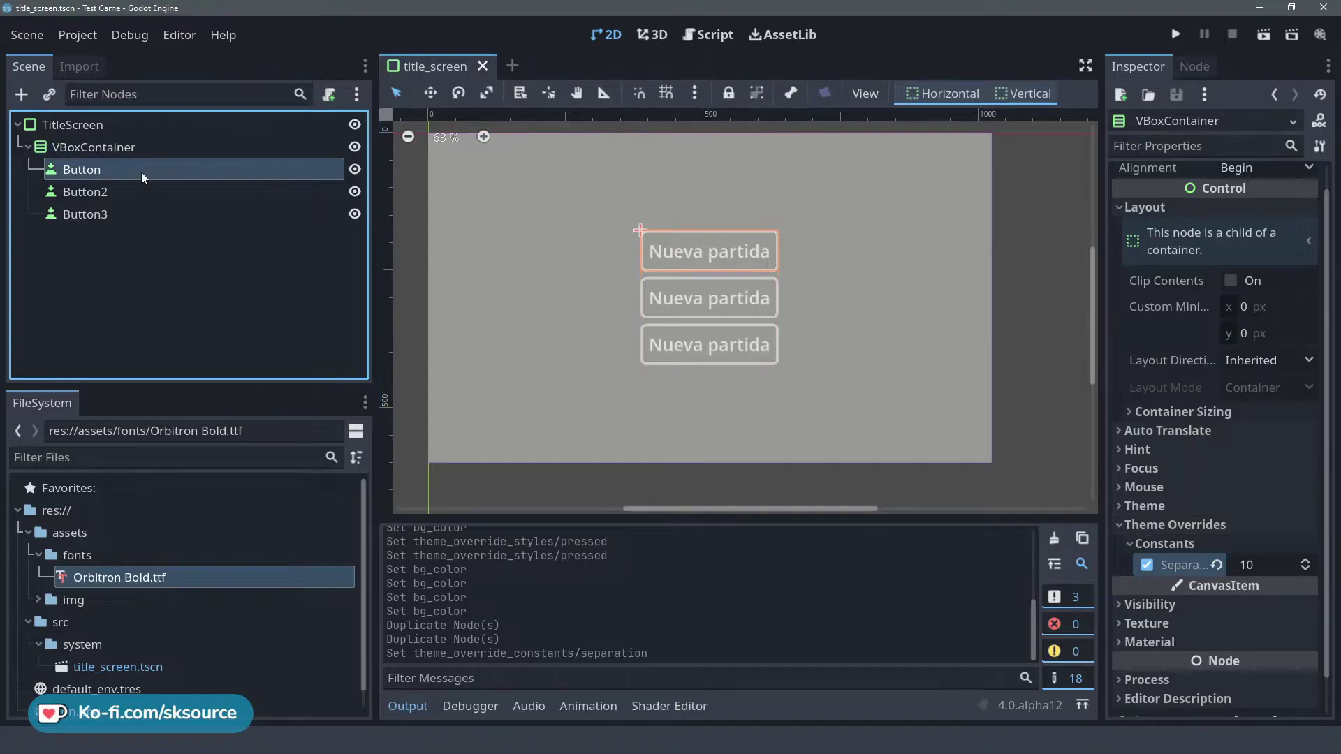
{"action": "double_click", "coordinate": [129, 146]}
{"action": "type", "text": "Buttons"}
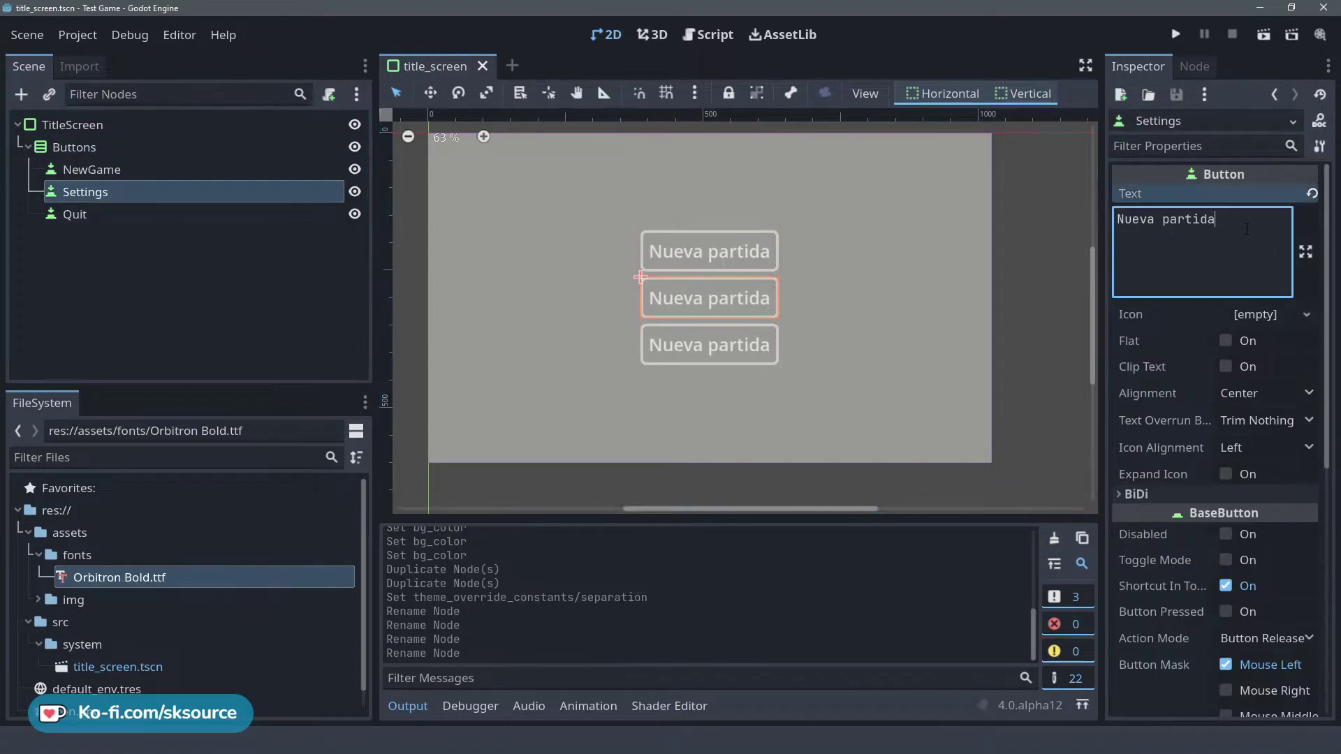
{"action": "key", "text": "ctrl+a"}
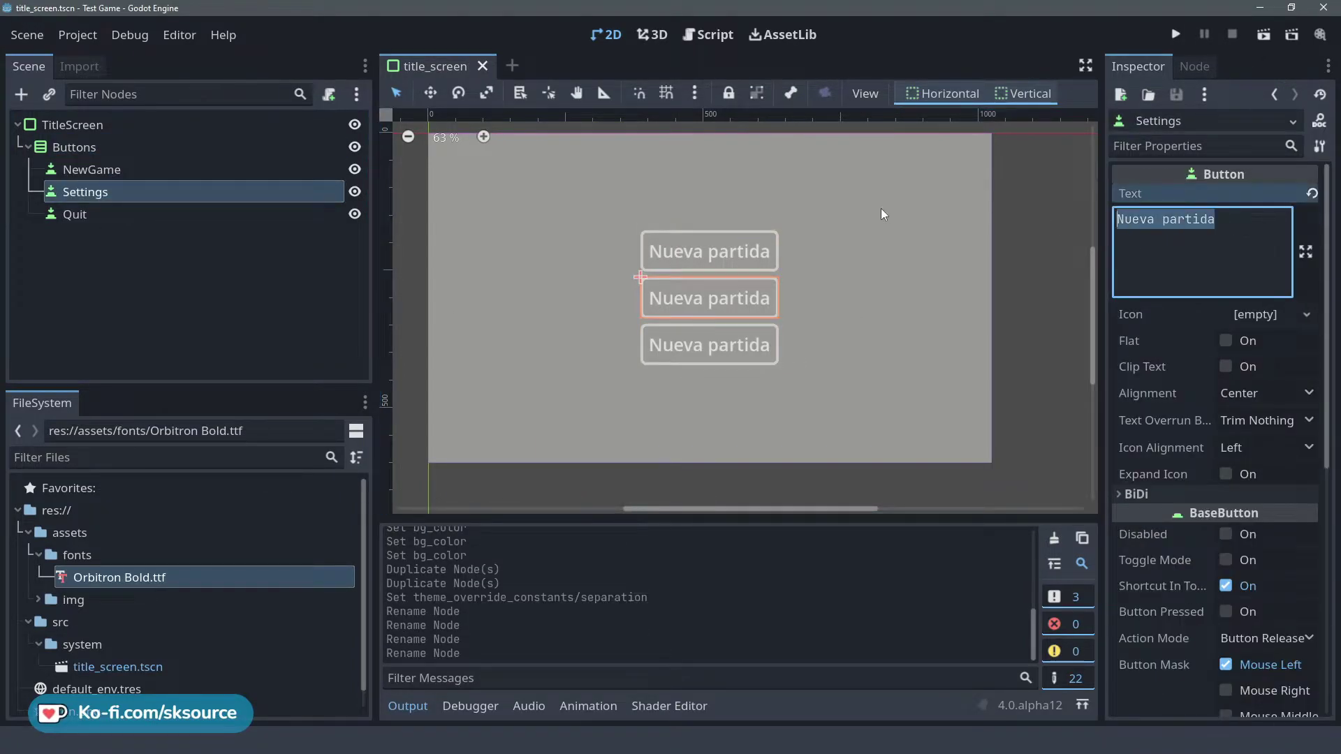
{"action": "type", "text": "Op"}
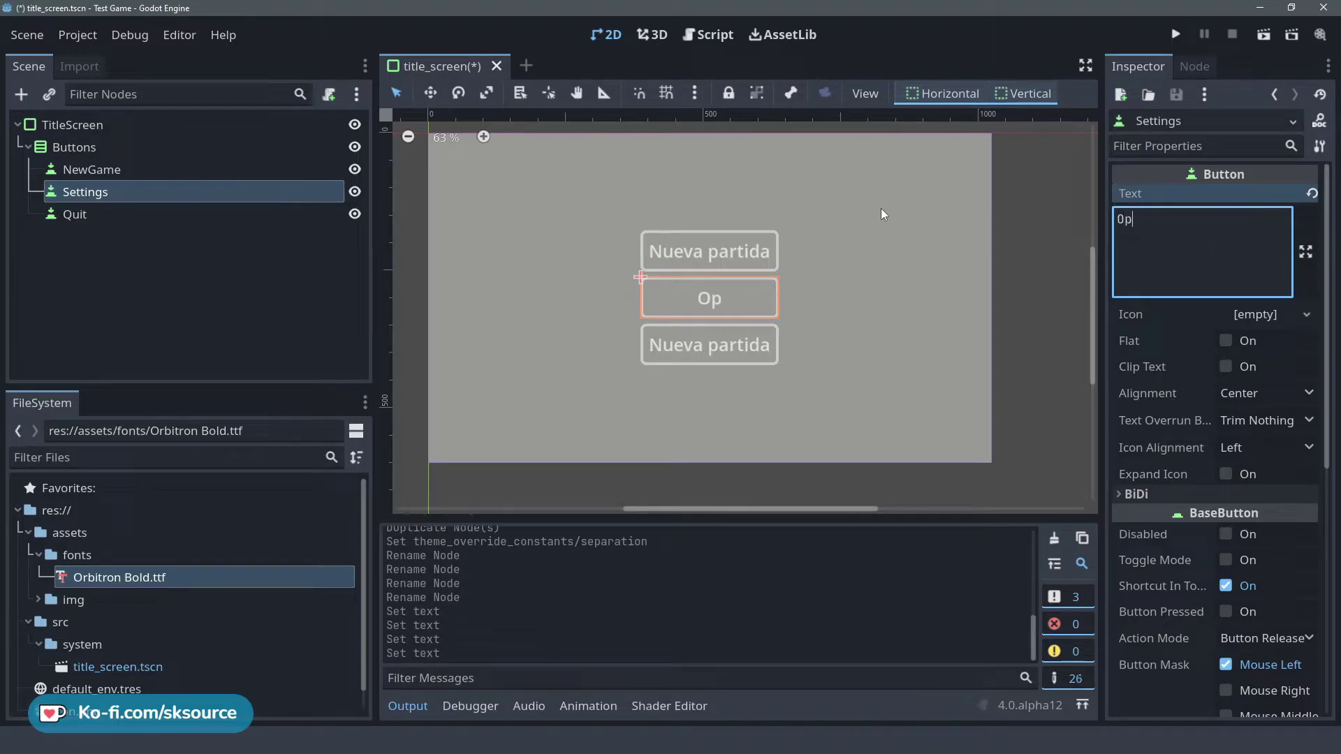
{"action": "type", "text": "cio"}
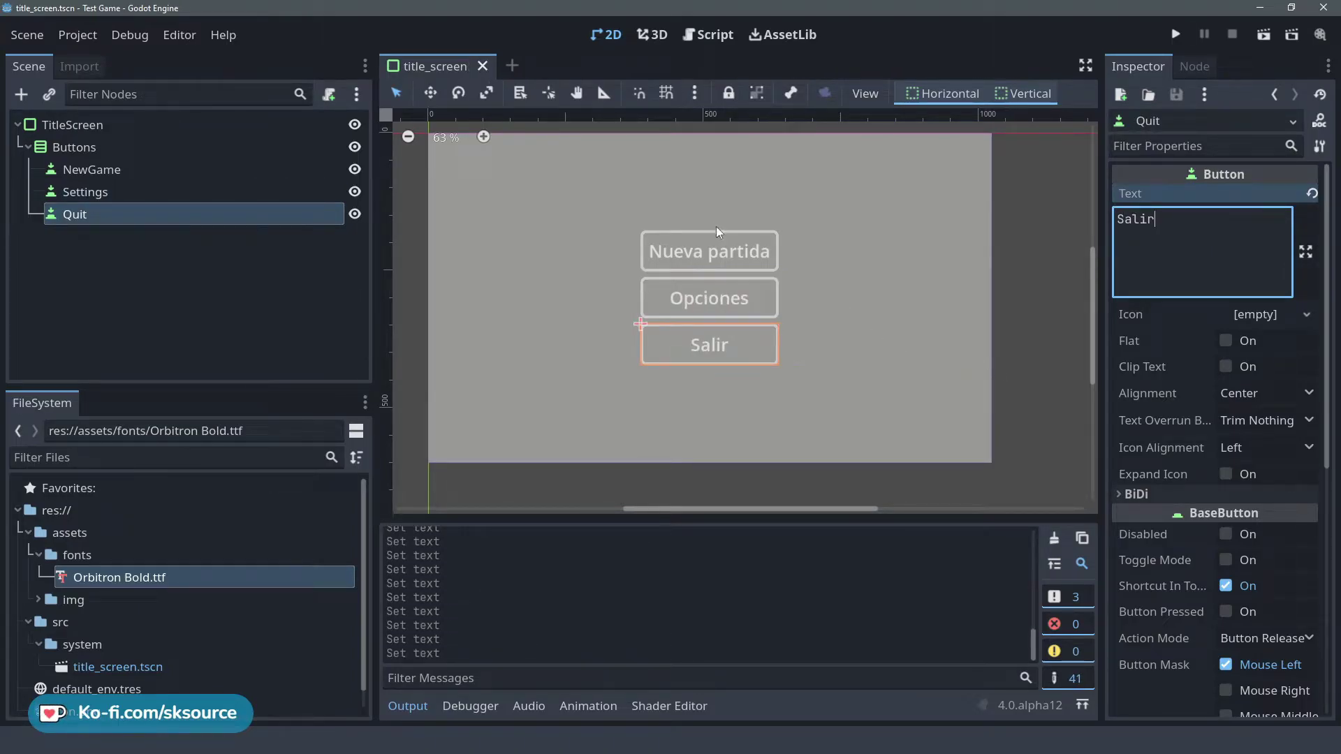
{"action": "scroll", "coordinate": [718, 230], "scroll_direction": "down", "scroll_amount": 3}
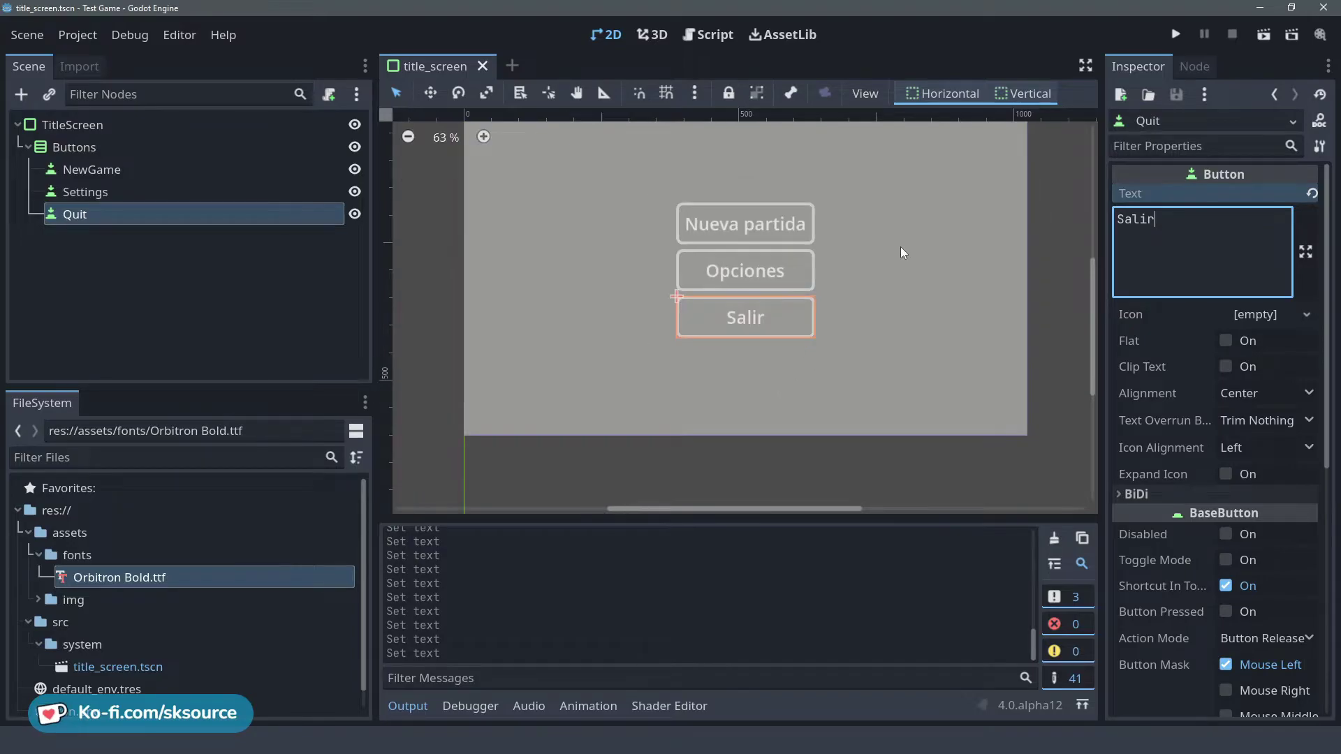
{"action": "scroll", "coordinate": [901, 253], "scroll_direction": "up", "scroll_amount": 2}
{"action": "left_click", "coordinate": [133, 169]}
{"action": "left_click", "coordinate": [123, 148]}
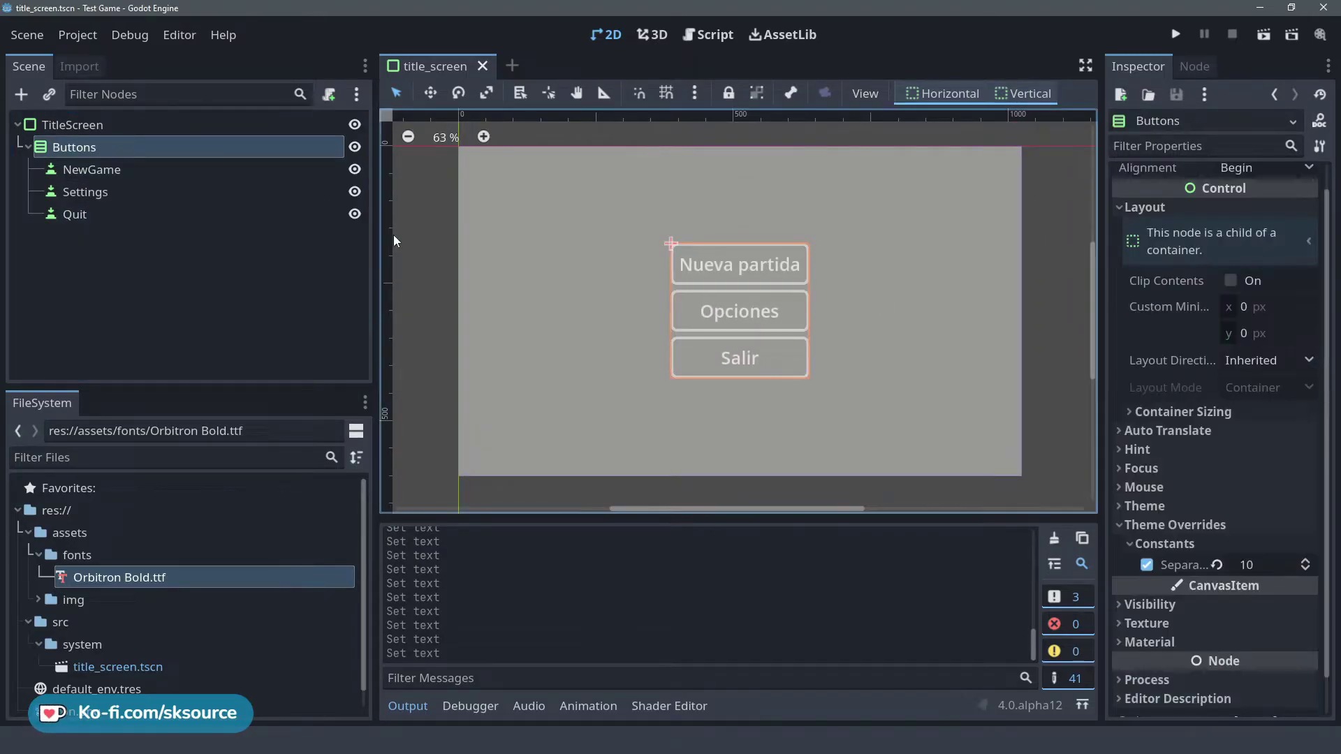
{"action": "left_click", "coordinate": [209, 169]}
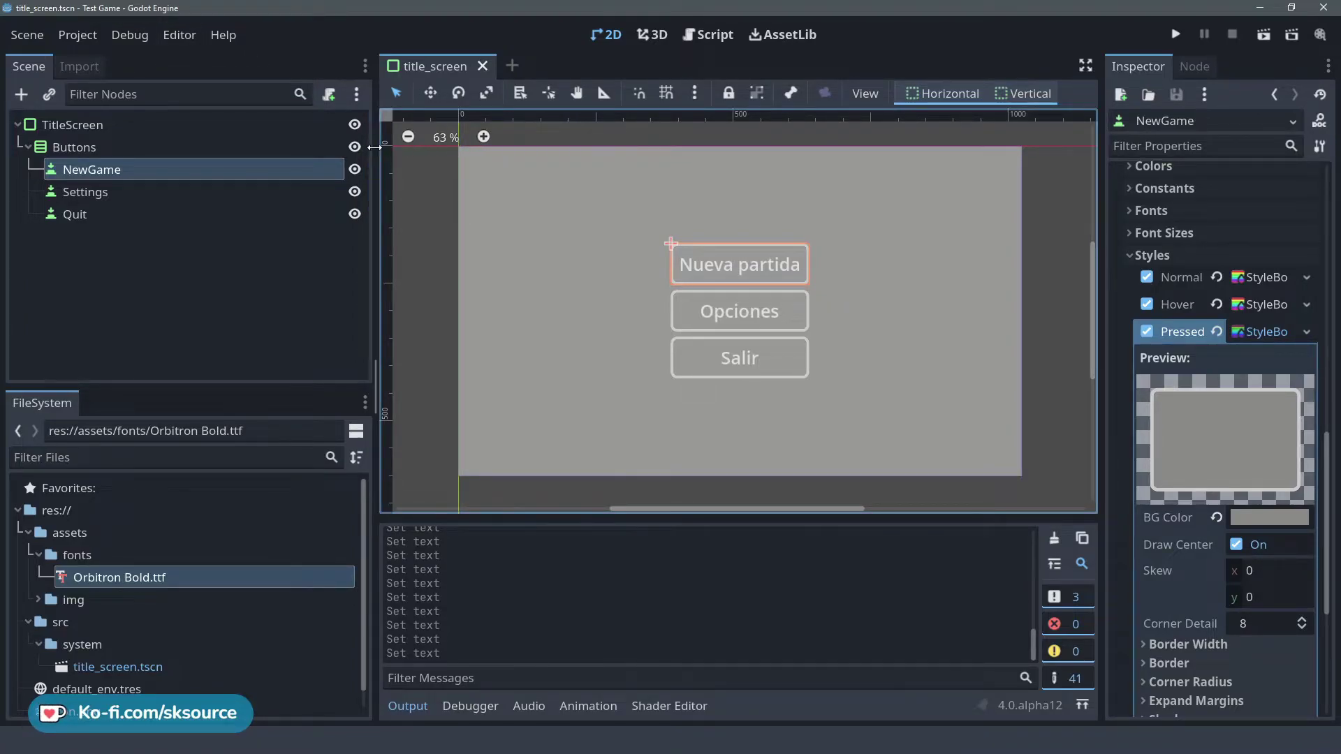
Create a Label node under Buttons through Add Child Node, searching 'label'.
{"action": "right_click", "coordinate": [203, 148]}
{"action": "left_click", "coordinate": [289, 157]}
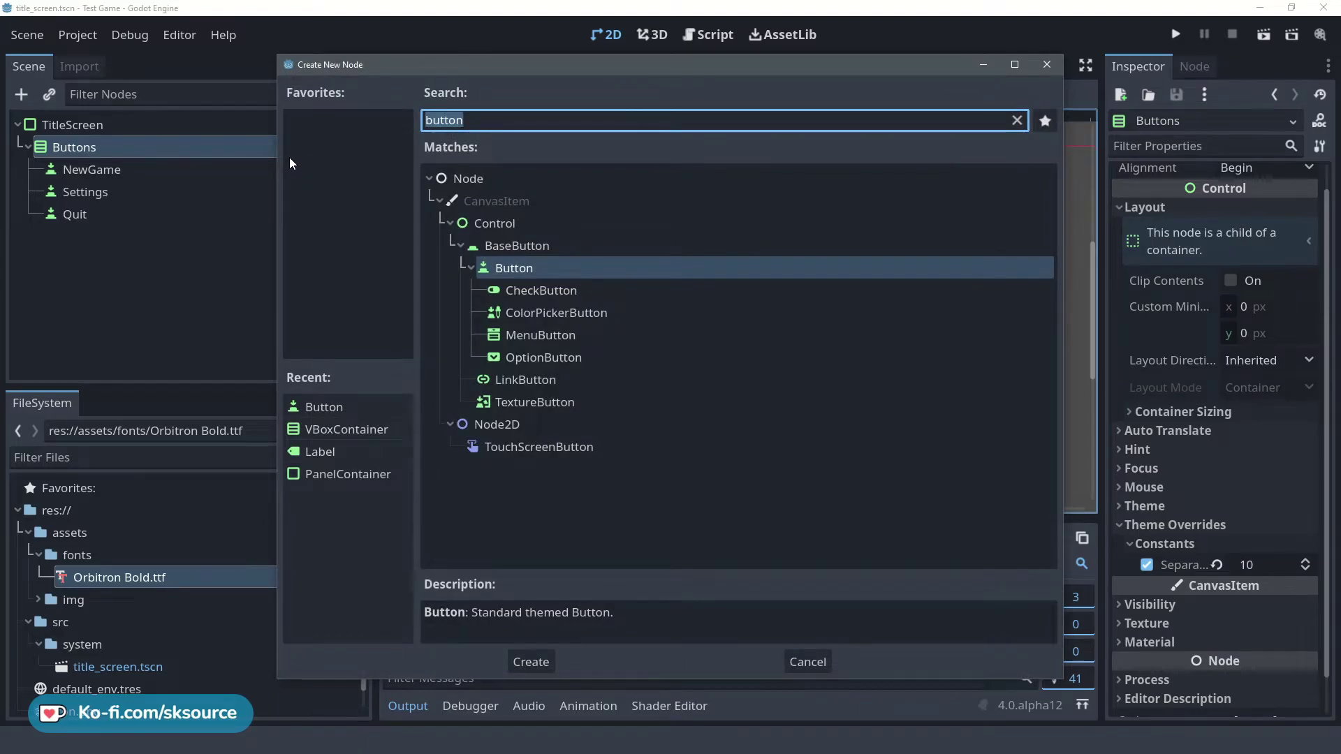
{"action": "type", "text": "lab"}
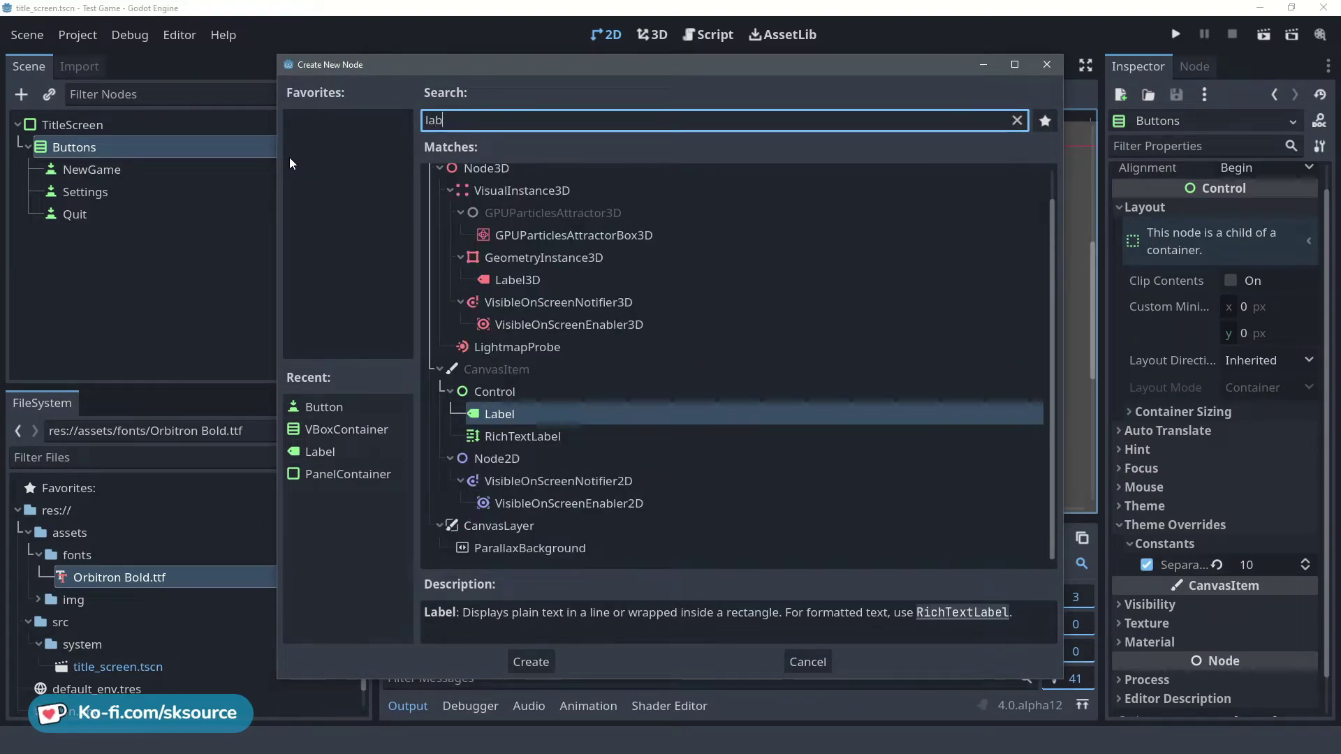
{"action": "type", "text": "el"}
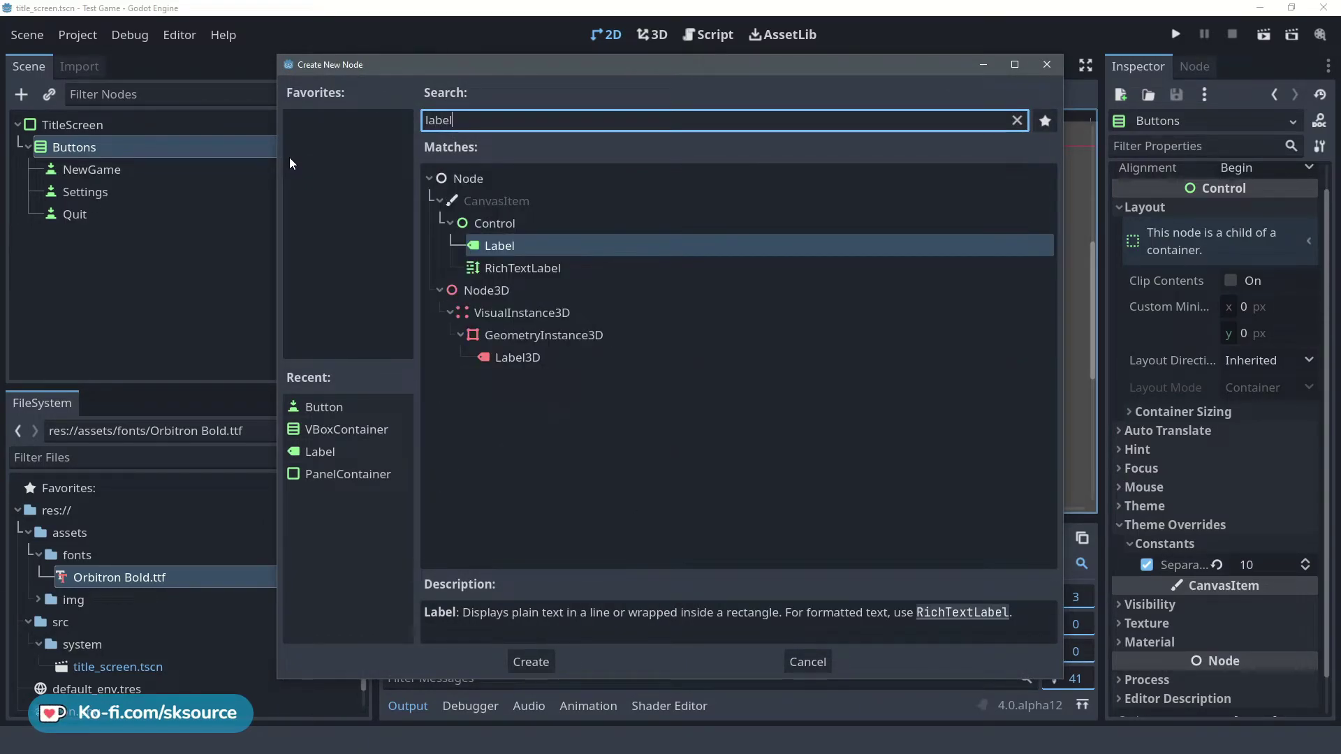
{"action": "key", "text": "Return"}
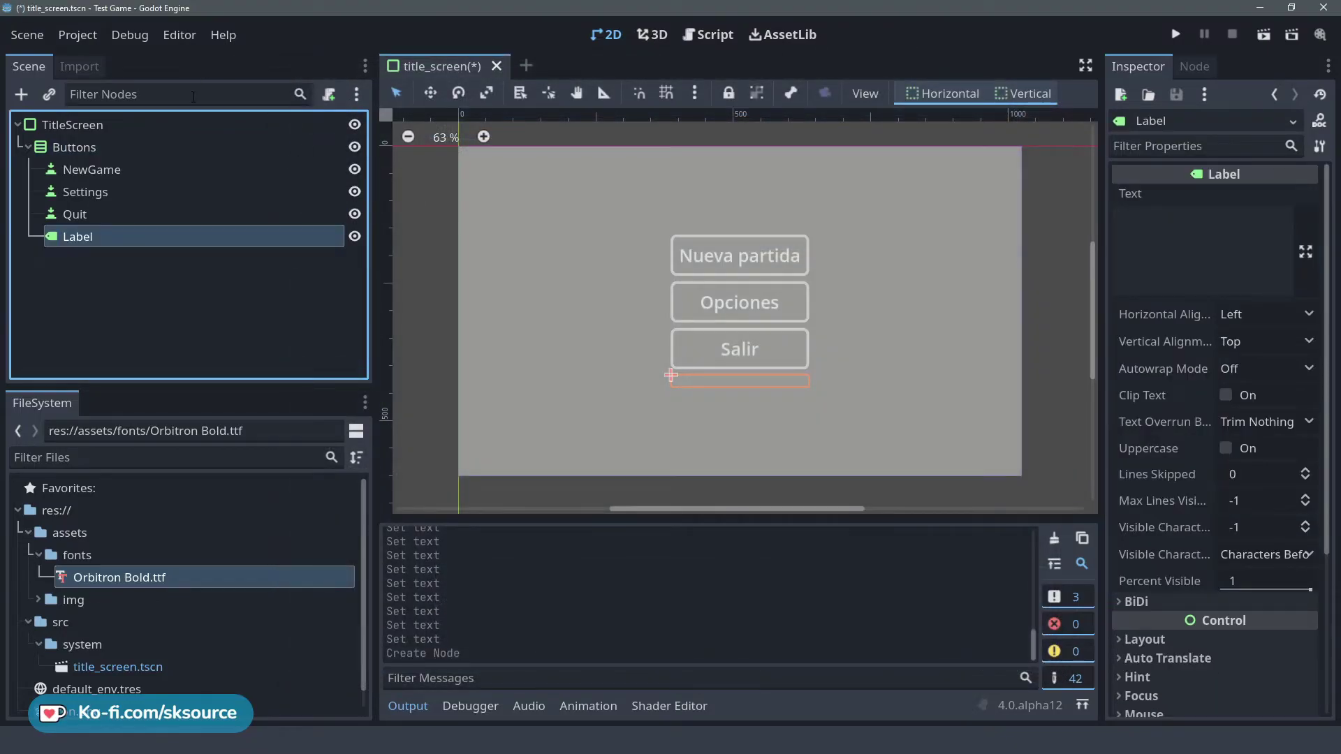
Move the Label above NewGame and set its text to 'Test Game'.
{"action": "left_click_drag", "start_coordinate": [127, 236], "coordinate": [104, 162]}
{"action": "key", "text": "ctrl+s"}
{"action": "left_click", "coordinate": [1211, 229]}
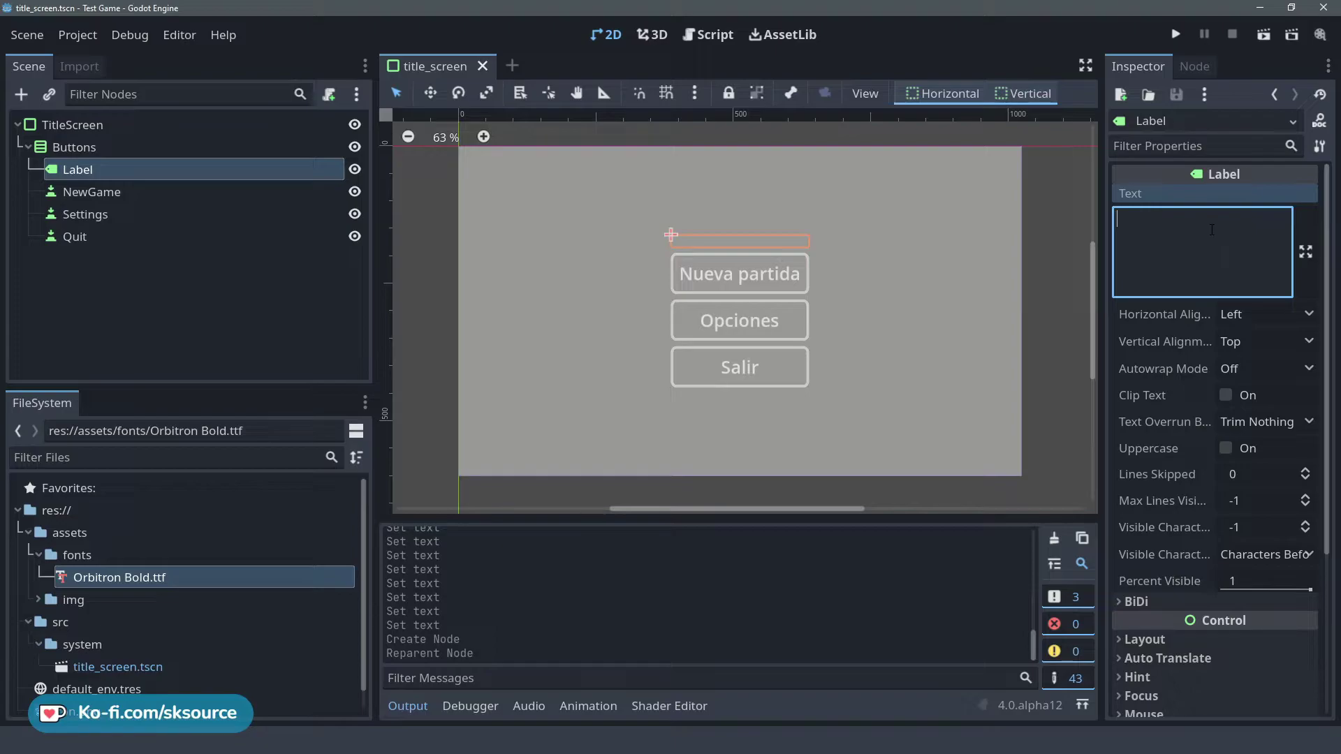
{"action": "type", "text": "T"}
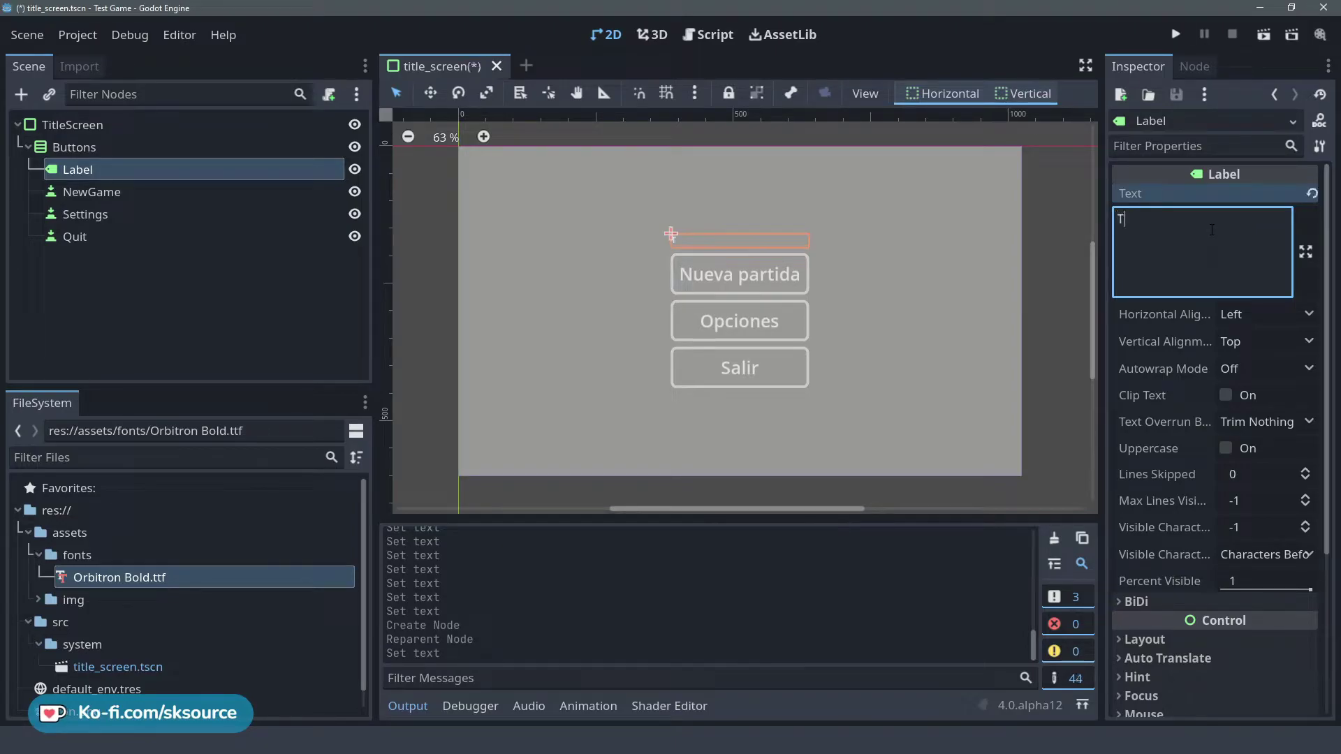
{"action": "type", "text": "est Game"}
{"action": "key", "text": "ctrl+s"}
Enable the Label's font size override and set it to 48.
{"action": "scroll", "coordinate": [1193, 524], "scroll_direction": "down", "scroll_amount": 3}
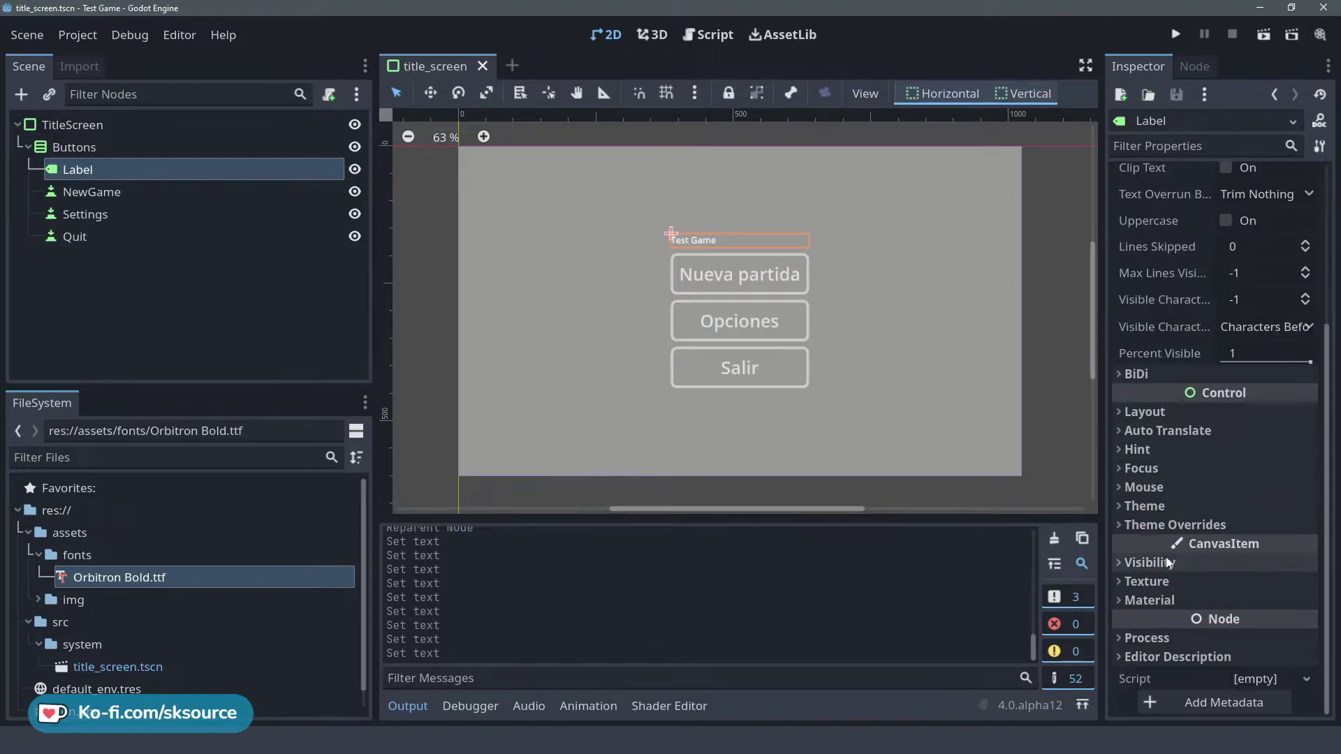
{"action": "left_click", "coordinate": [1192, 524]}
{"action": "left_click", "coordinate": [1164, 611]}
{"action": "left_click", "coordinate": [1248, 632]}
{"action": "type", "text": "48"}
{"action": "key", "text": "Return"}
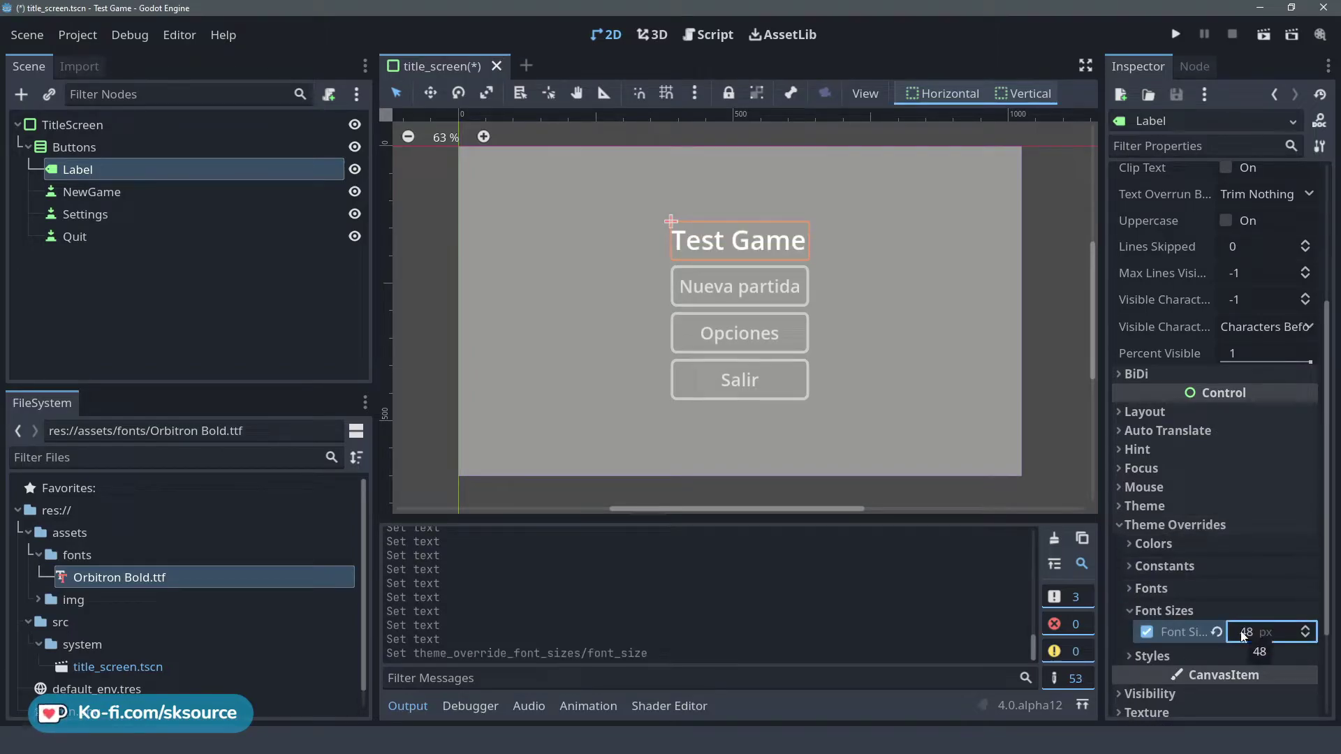
{"action": "left_click", "coordinate": [1247, 611]}
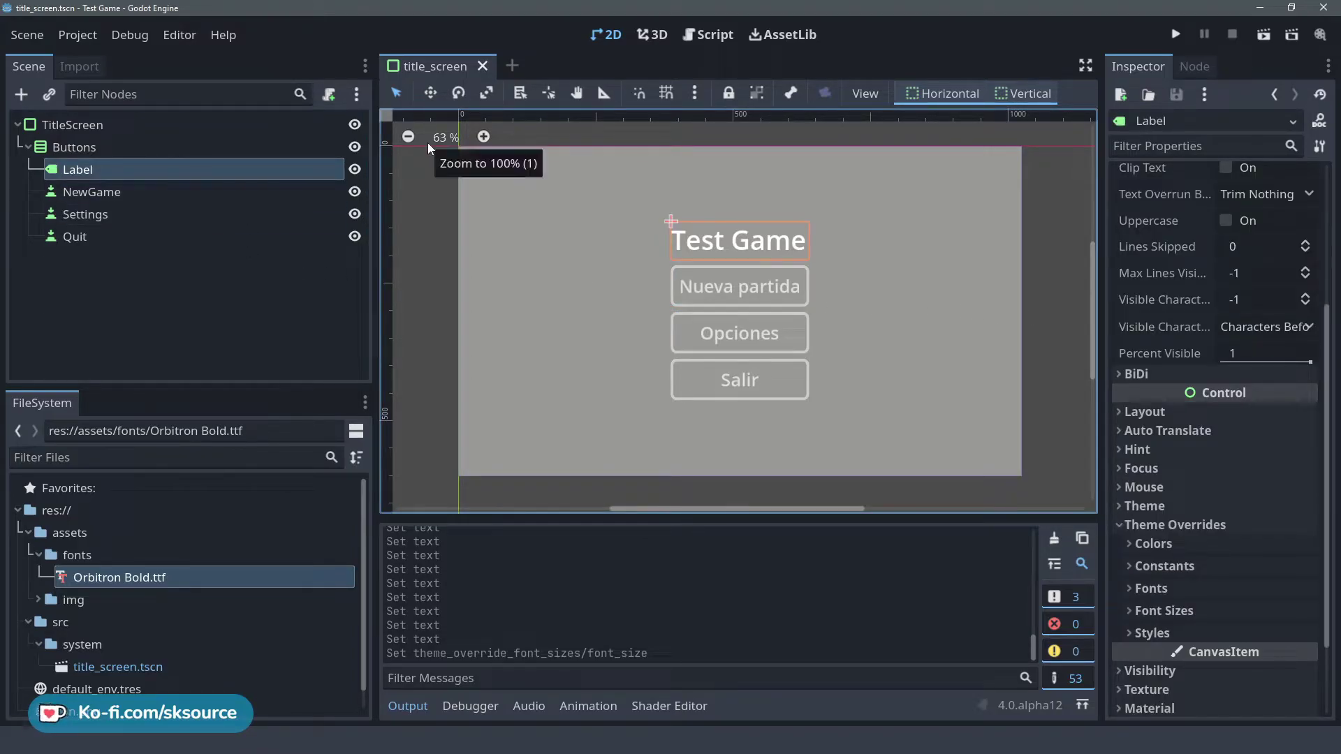
Select the NewGame button and list its signals, highlighting pressed().
{"action": "left_click", "coordinate": [217, 192]}
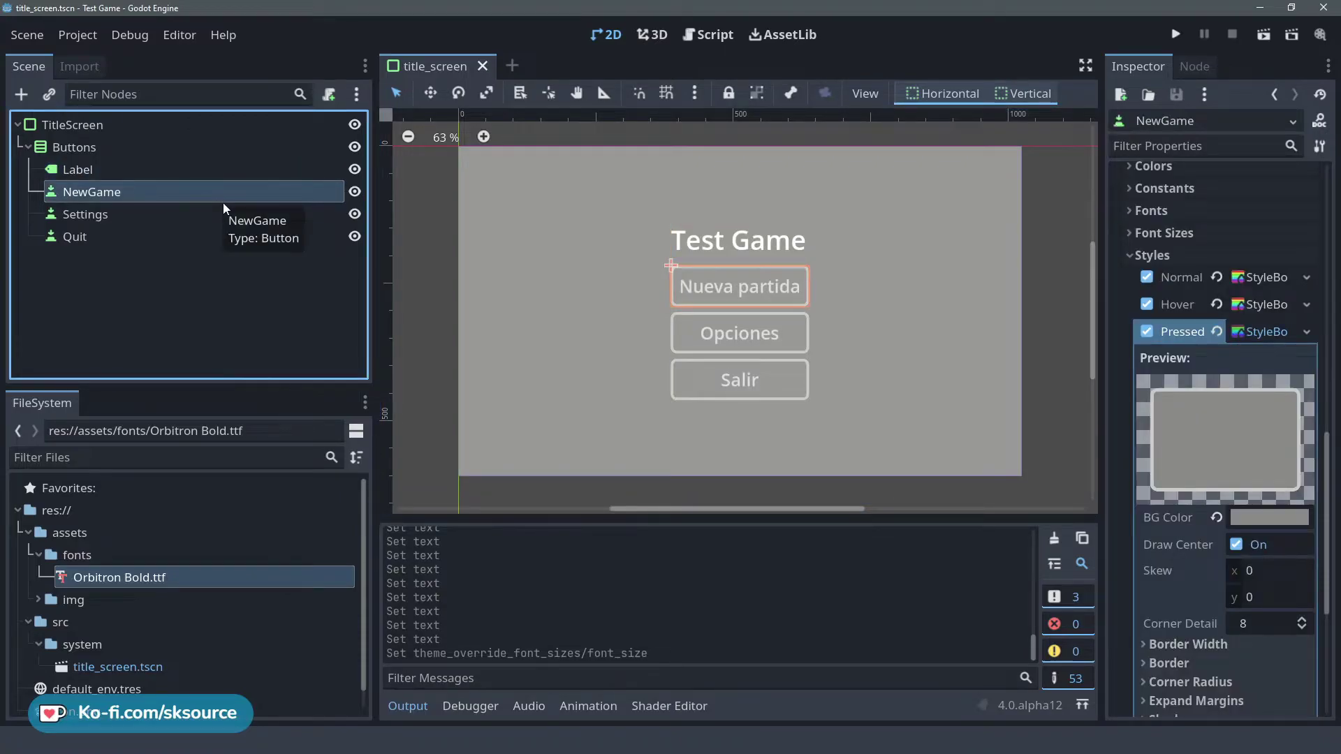
{"action": "left_click", "coordinate": [1197, 68]}
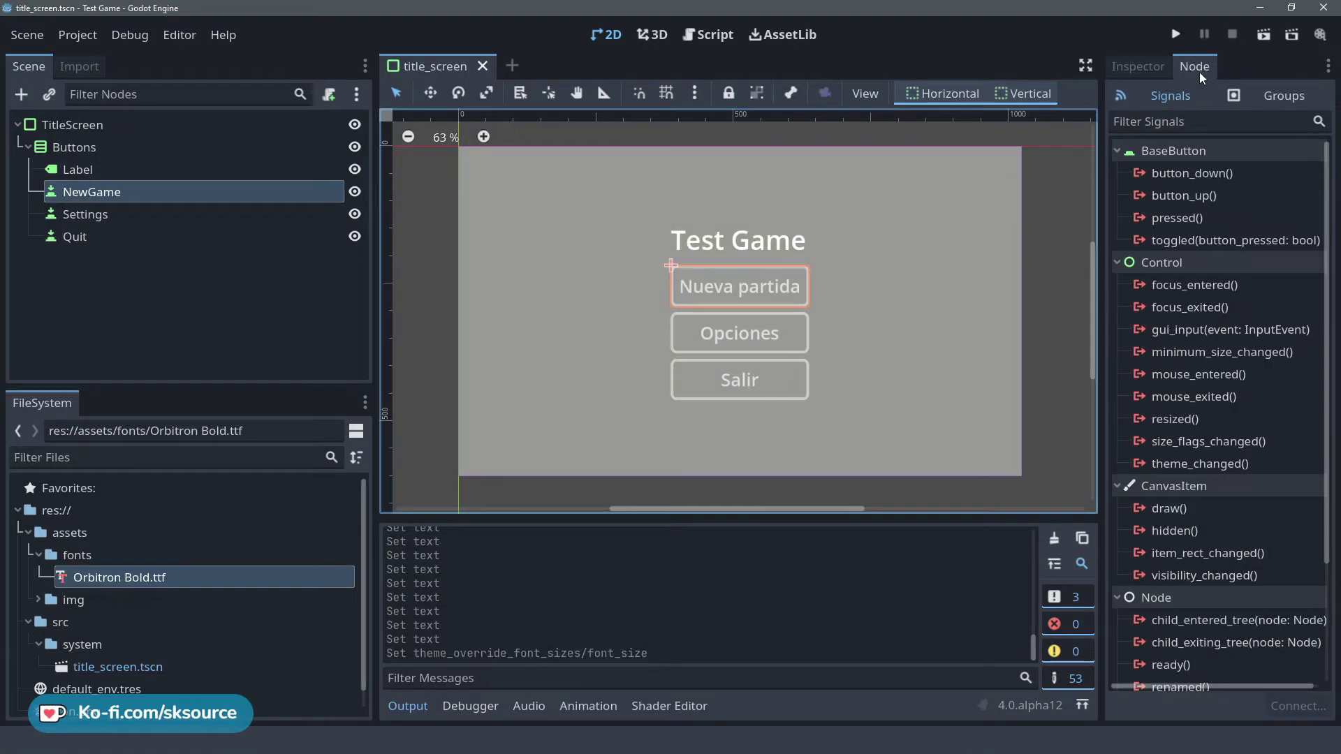
{"action": "left_click", "coordinate": [1215, 217]}
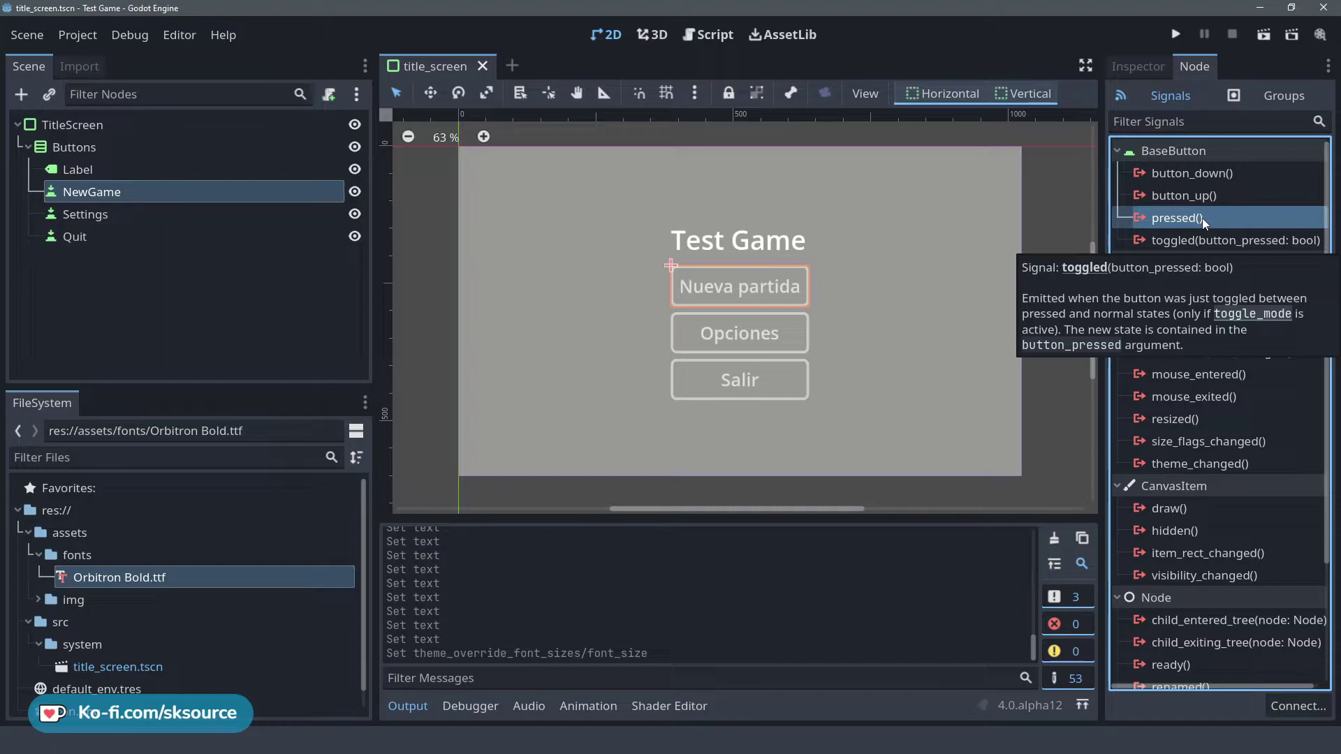
Attach a new built-in script to the TitleScreen node.
{"action": "right_click", "coordinate": [270, 116]}
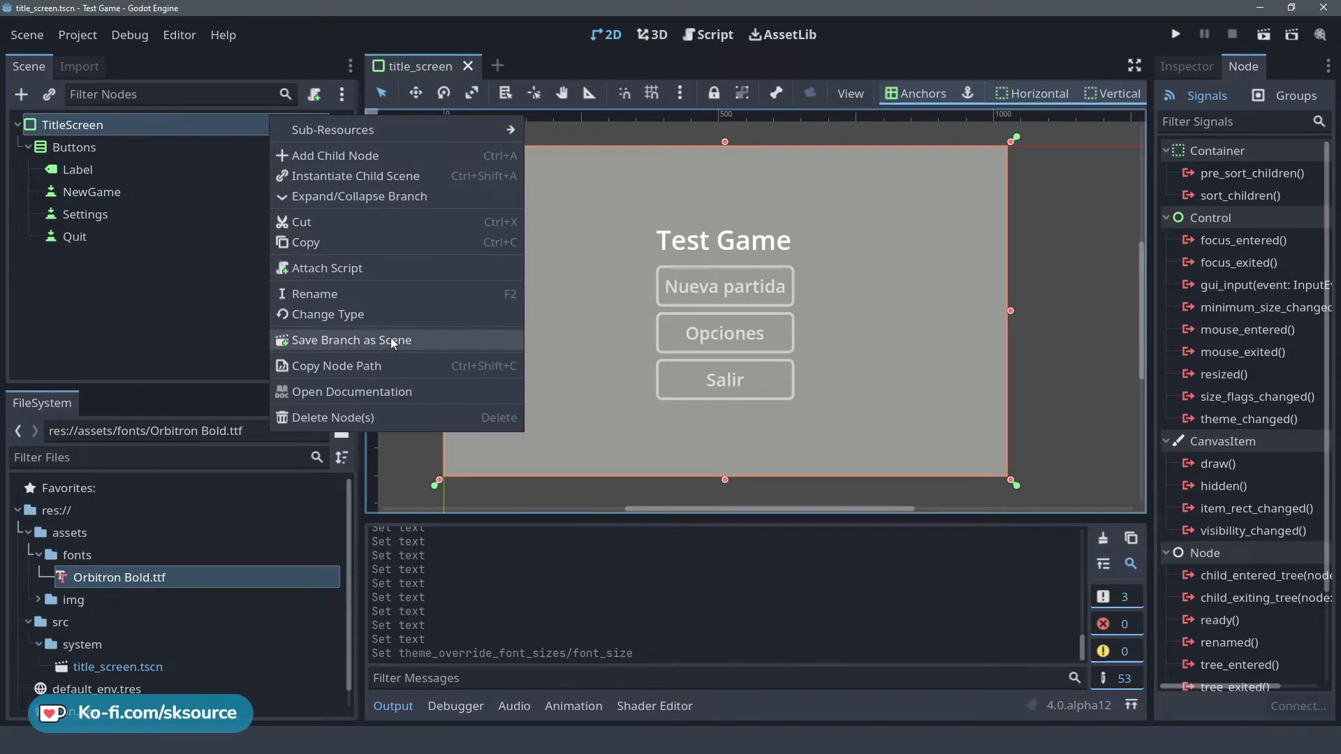
{"action": "left_click", "coordinate": [377, 269]}
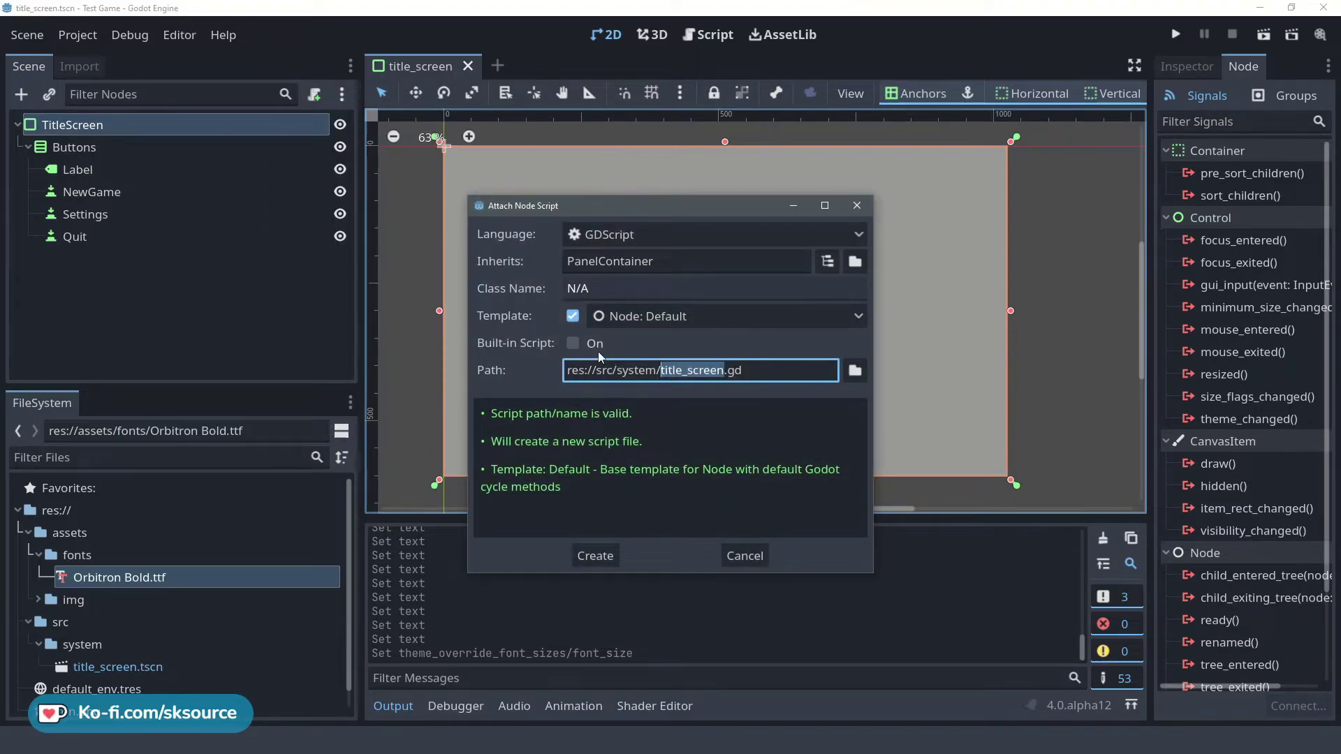
{"action": "left_click", "coordinate": [574, 343]}
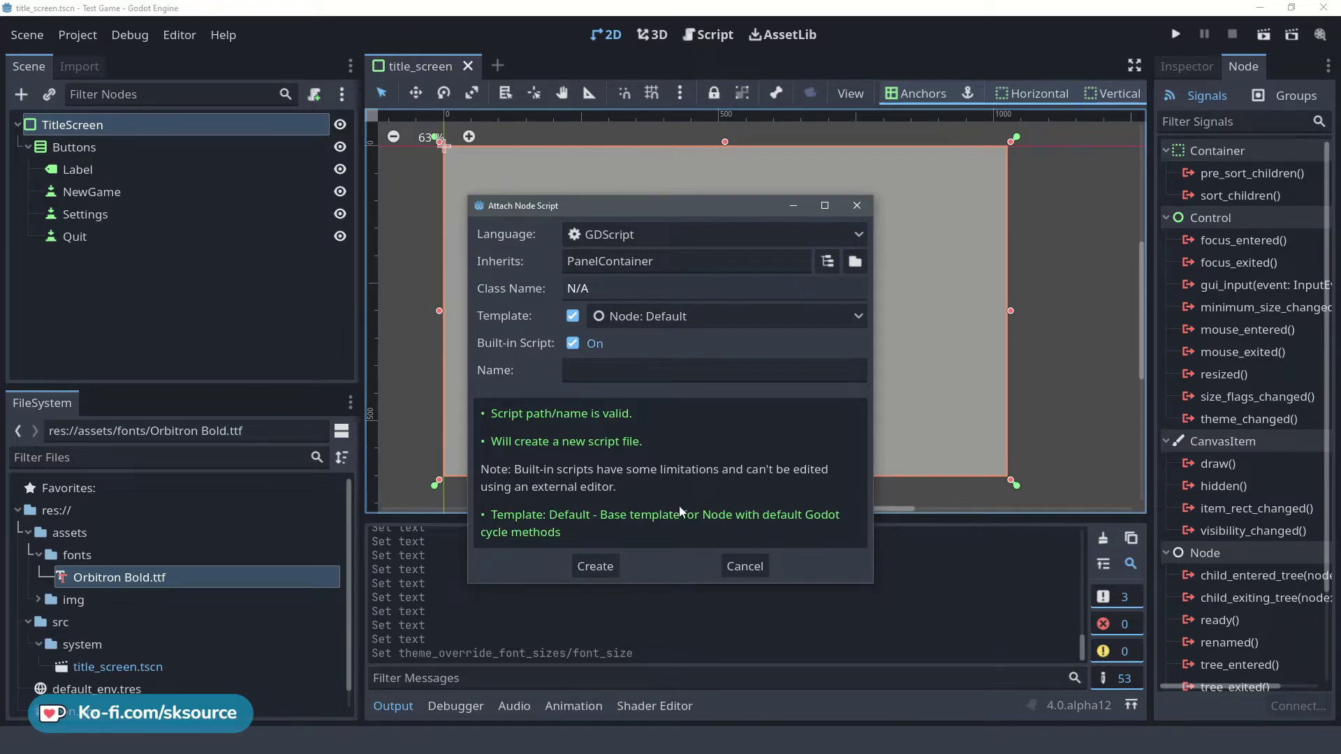
{"action": "left_click", "coordinate": [598, 565]}
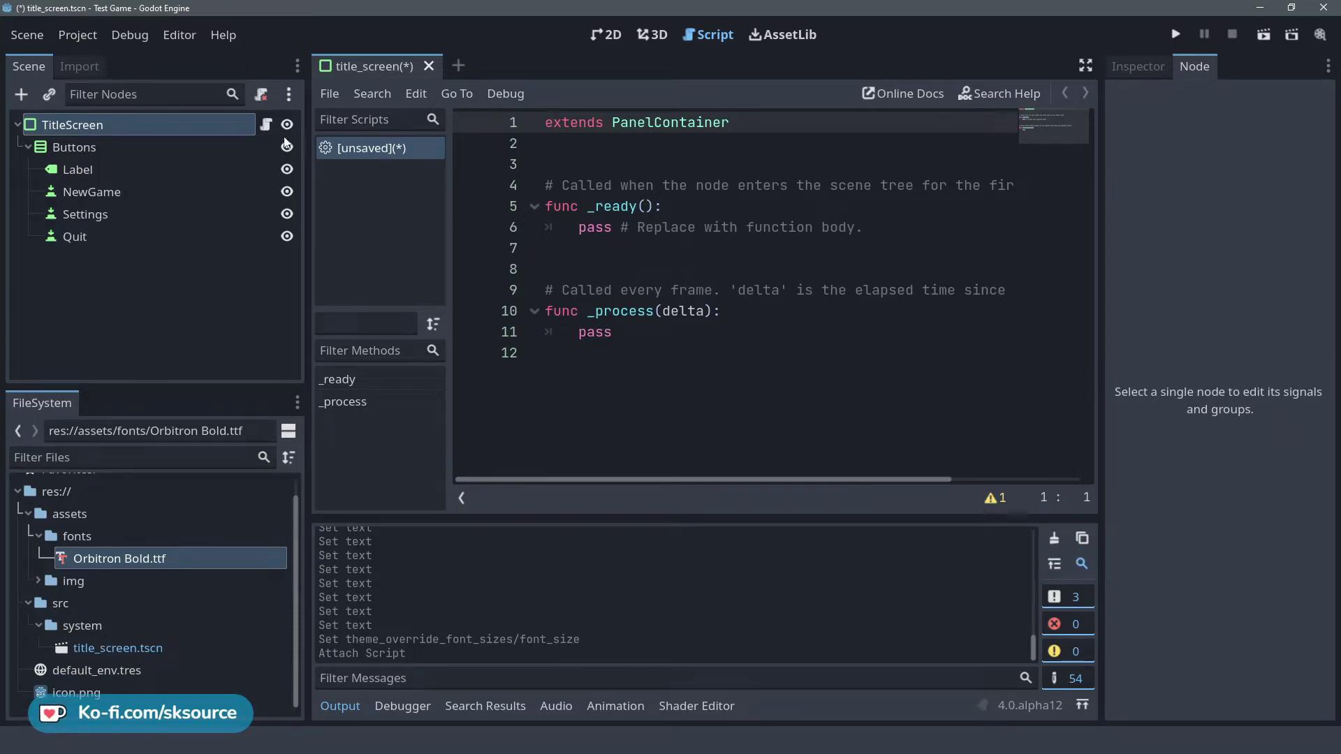
Delete the template functions so only extends PanelContainer remains, and save the scene.
{"action": "left_click_drag", "start_coordinate": [551, 356], "coordinate": [466, 162]}
{"action": "key", "text": "BackSpace"}
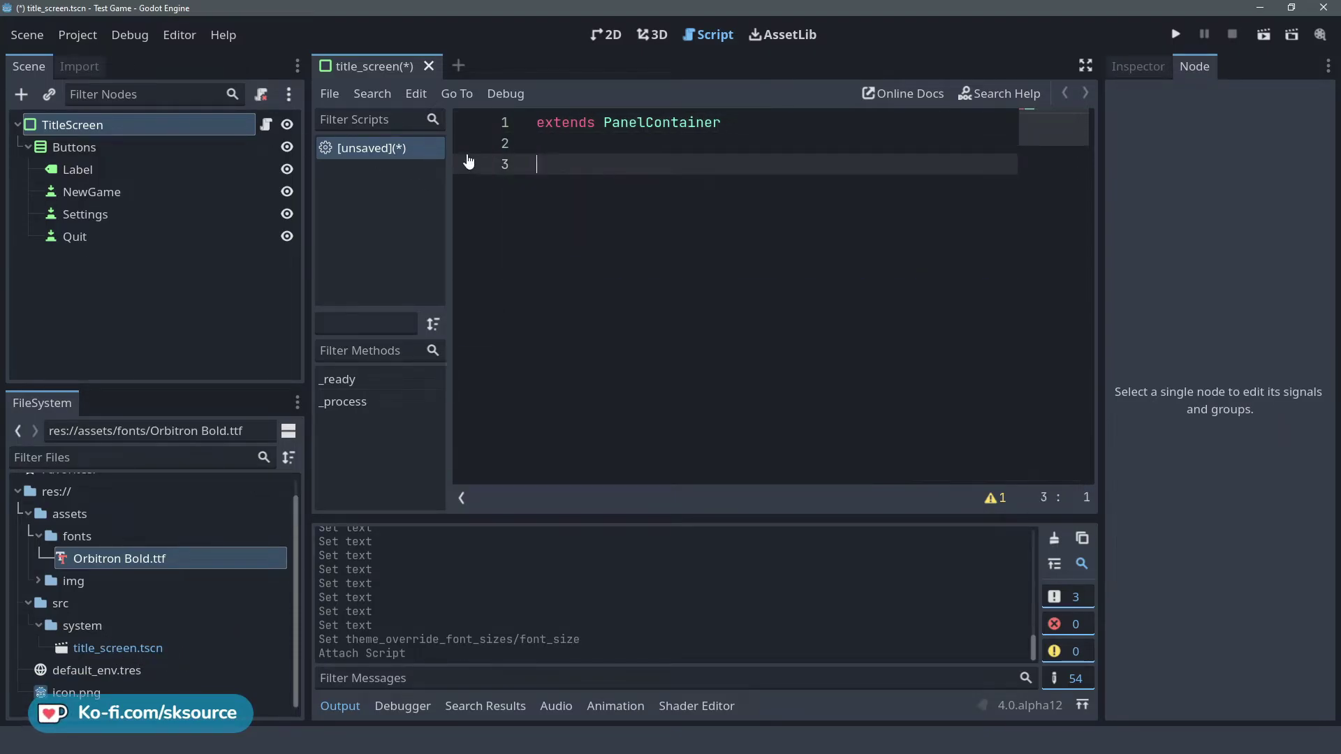
{"action": "key", "text": "ctrl+s"}
{"action": "left_click", "coordinate": [215, 123]}
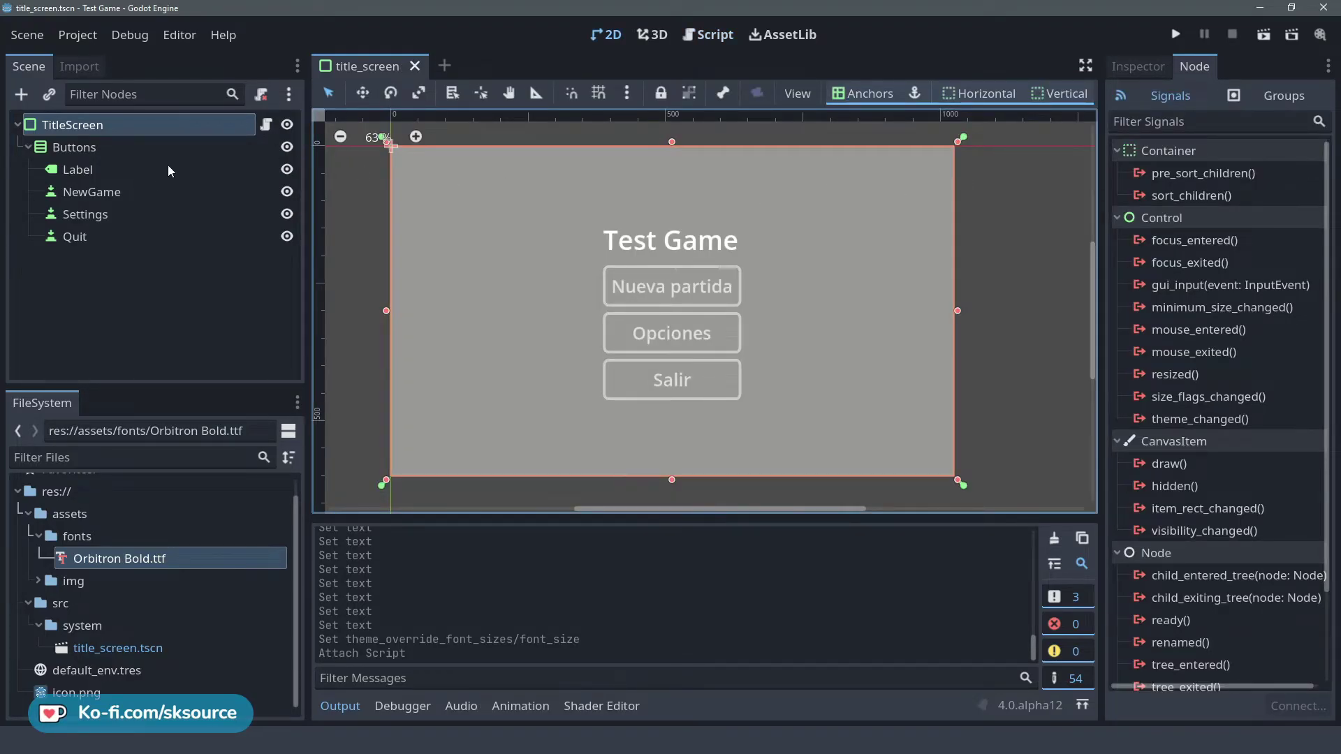
Connect the NewGame button's pressed signal to a new _on_new_game_pressed handler.
{"action": "left_click", "coordinate": [171, 191]}
{"action": "right_click", "coordinate": [1207, 219]}
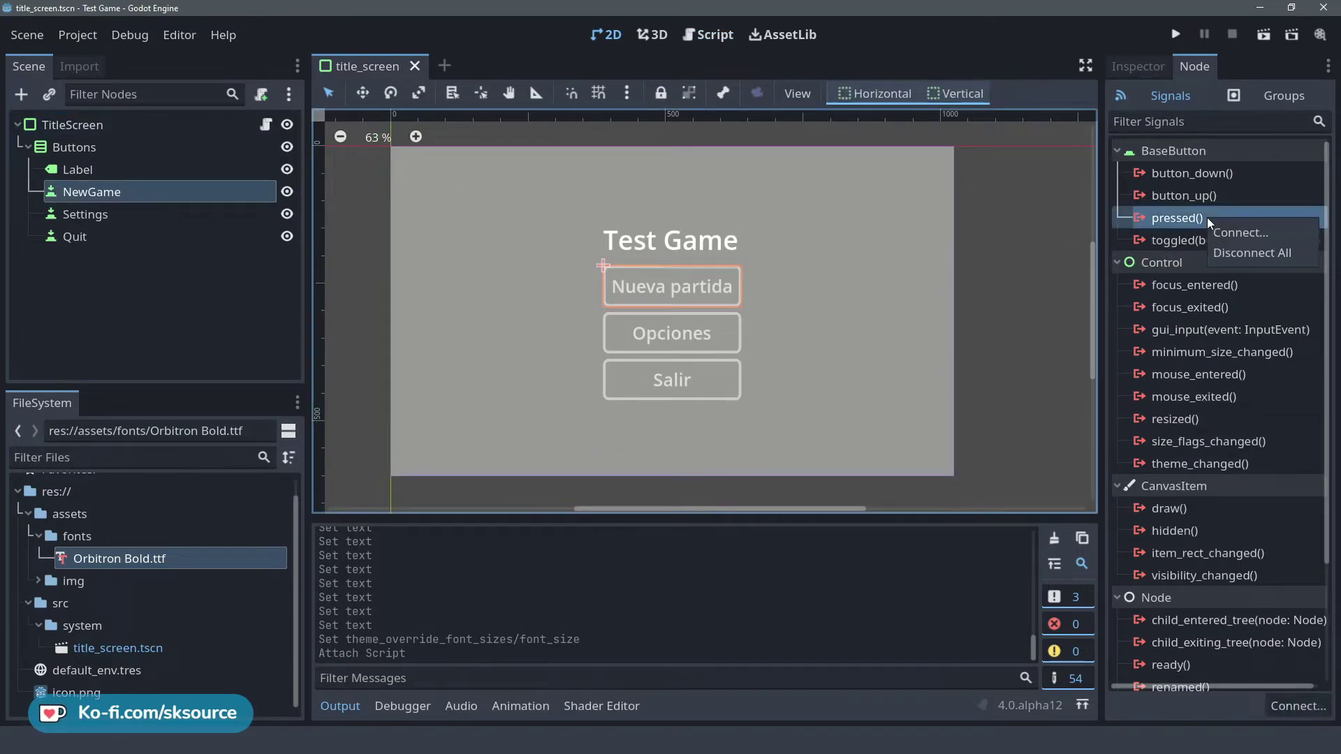
{"action": "left_click", "coordinate": [1250, 233]}
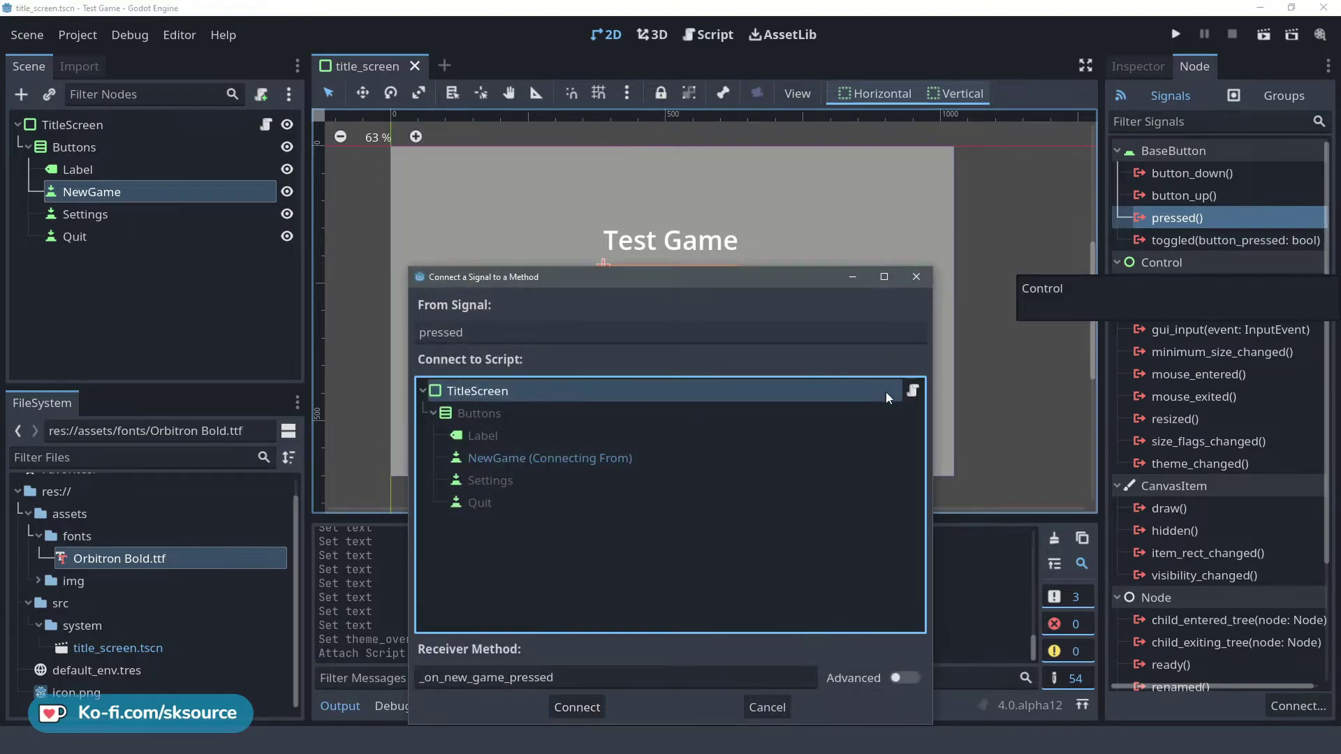
{"action": "key", "text": "Return"}
Replace the handler's pass with get_tree().change_scene() using autocomplete.
{"action": "left_click_drag", "start_coordinate": [855, 227], "coordinate": [571, 227]}
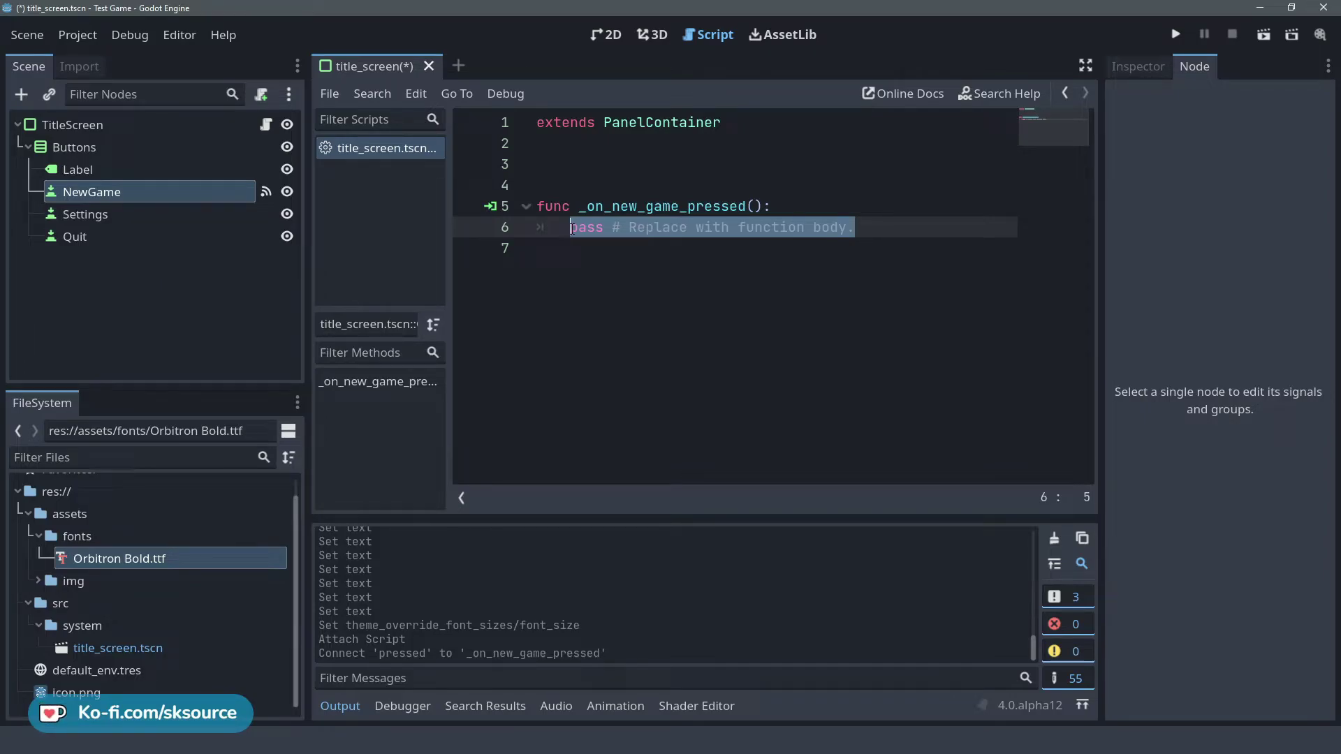
{"action": "type", "text": "ge"}
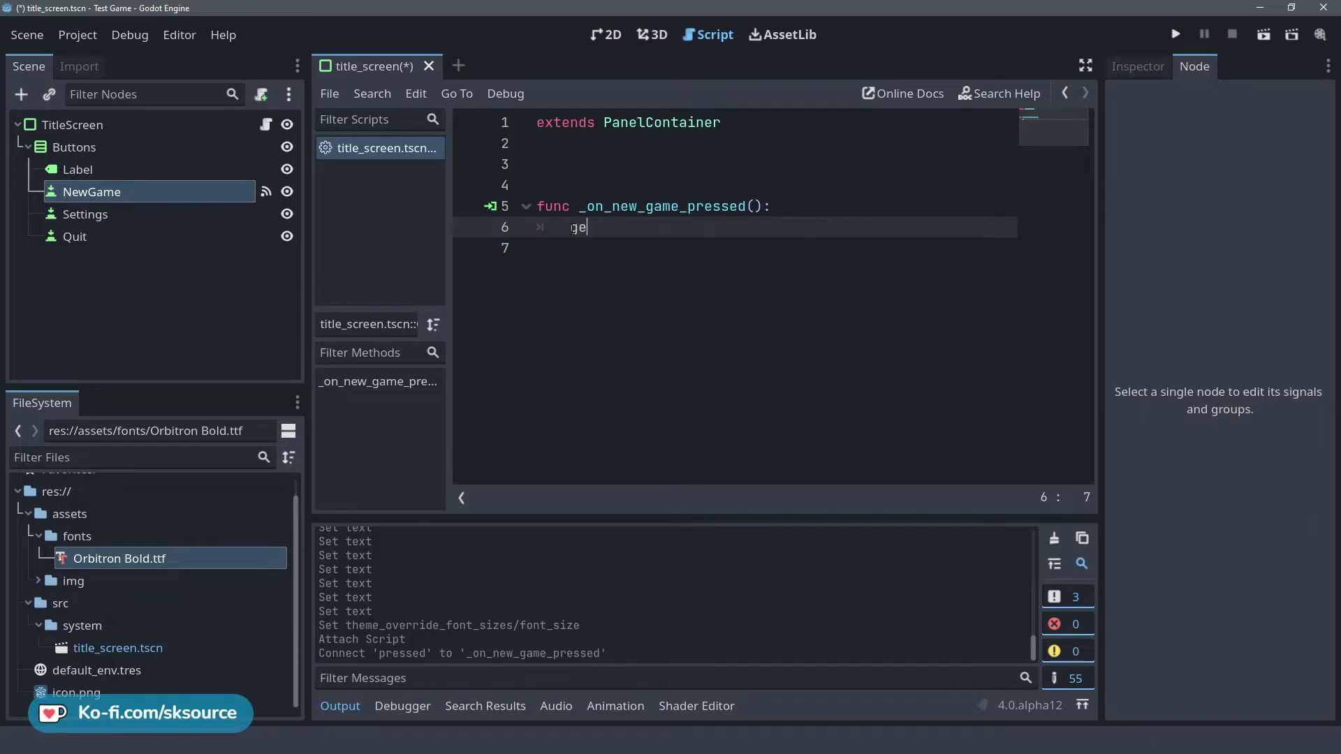
{"action": "type", "text": "t_tree"}
{"action": "key", "text": "Return"}
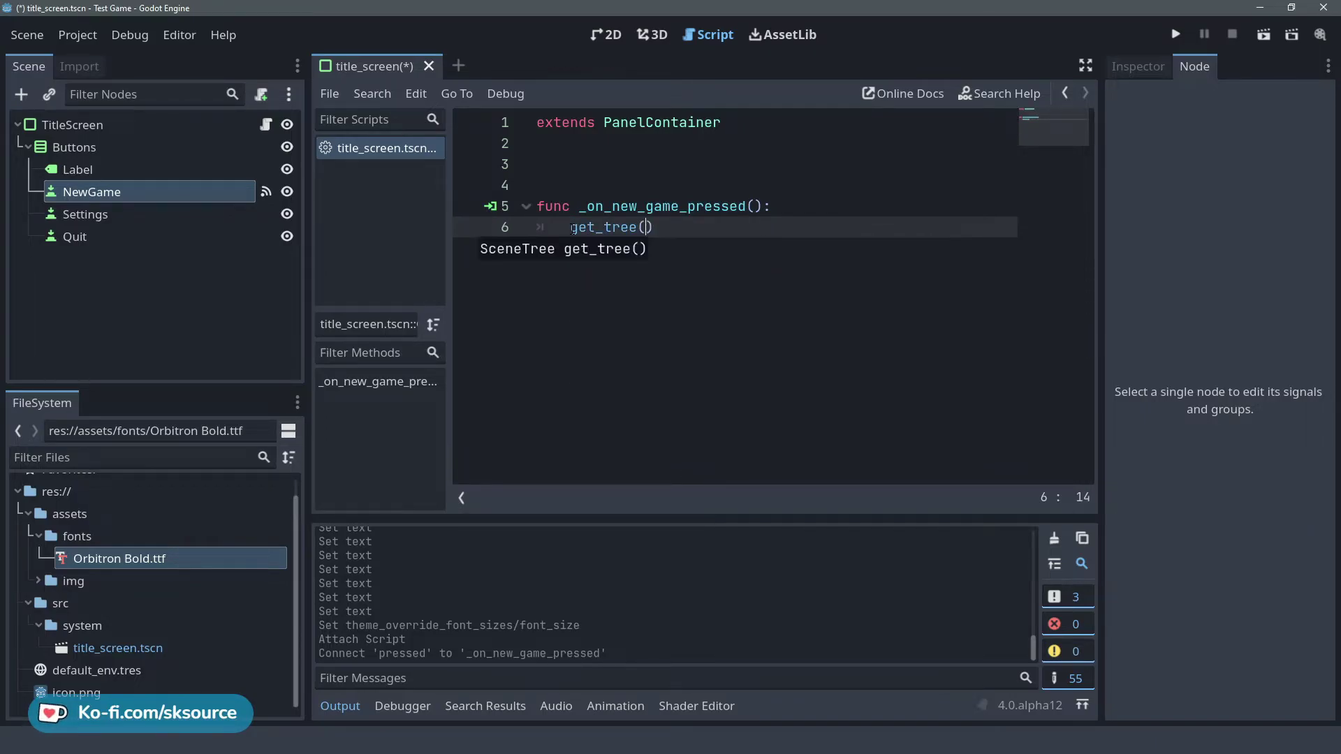
{"action": "type", "text": "."}
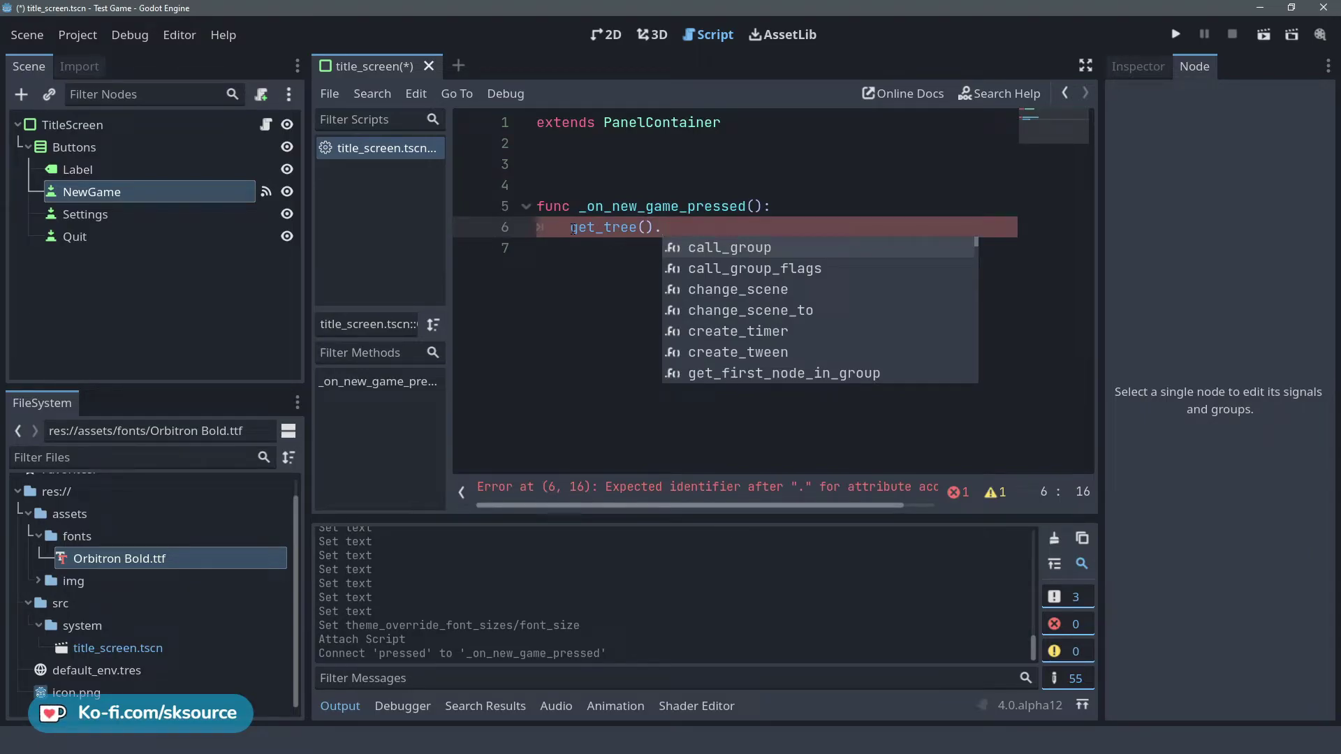
{"action": "type", "text": "change_sc"}
{"action": "key", "text": "Return"}
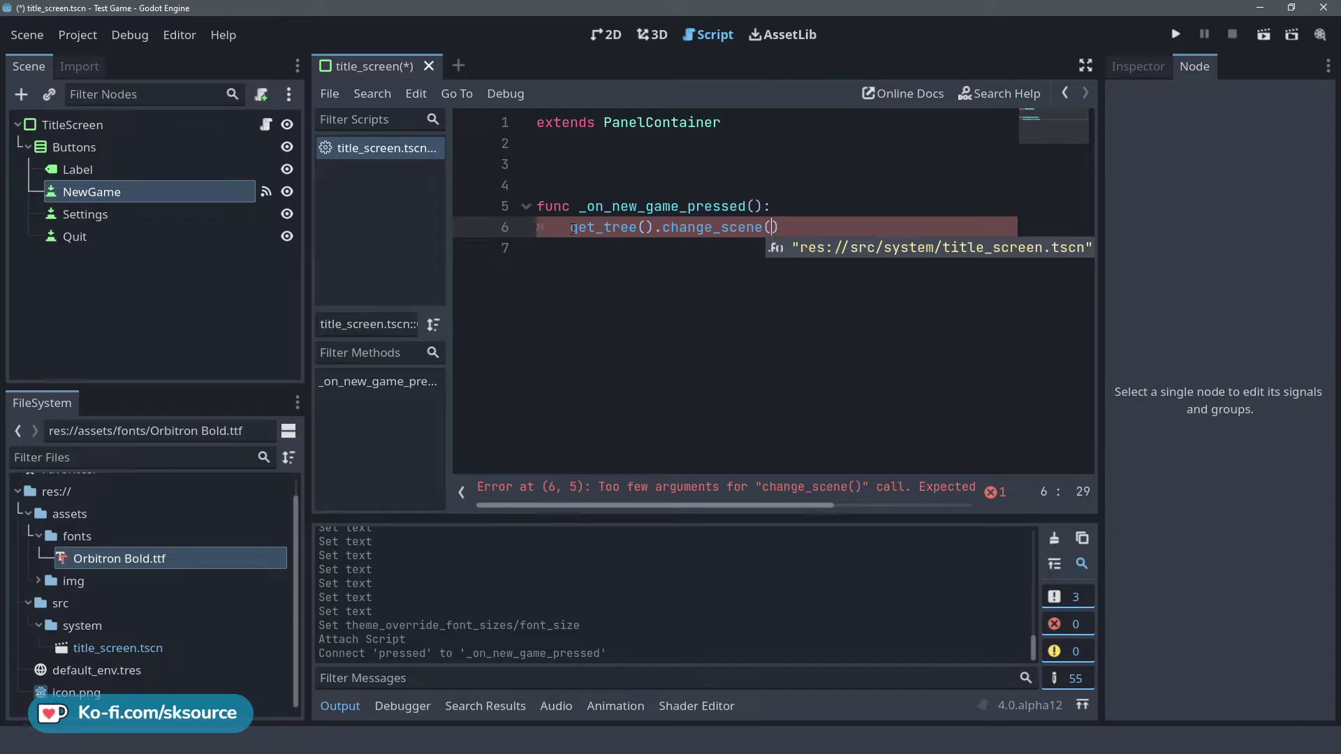
Create a new User Interface scene named new_game in the system folder.
{"action": "right_click", "coordinate": [111, 623]}
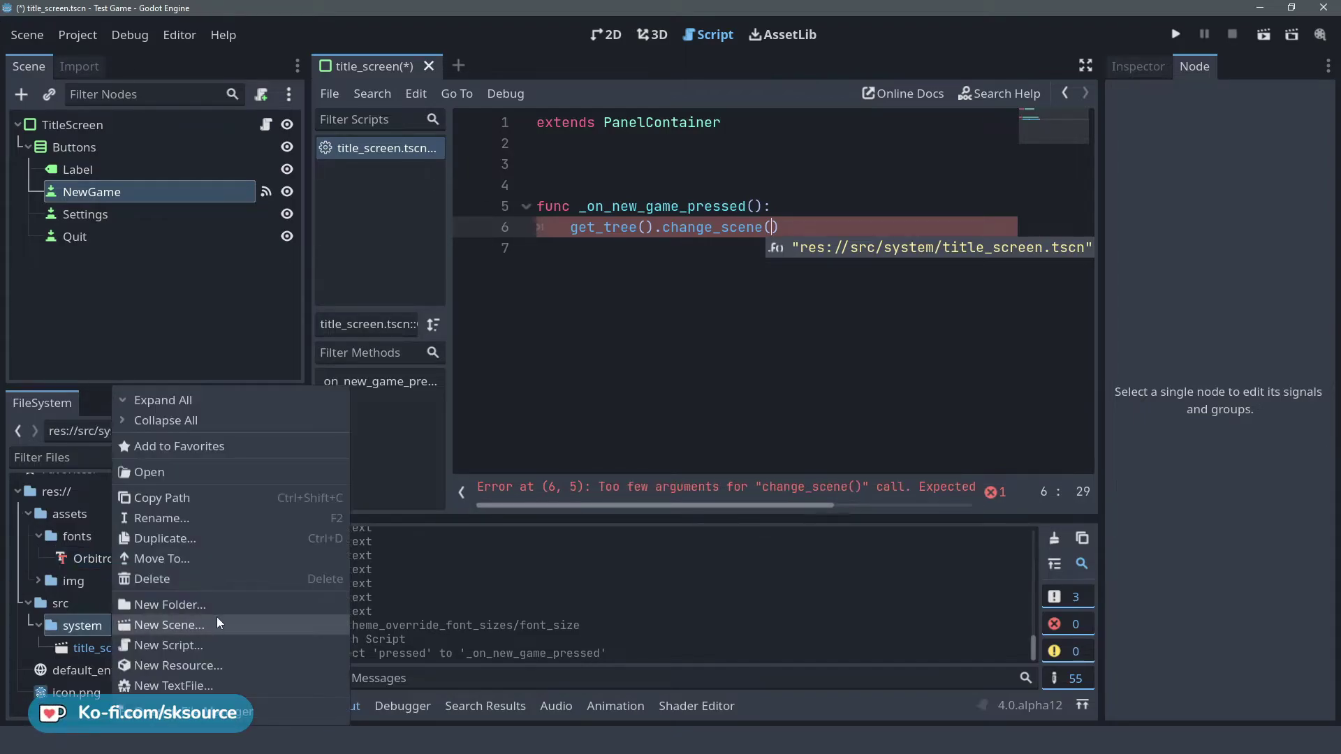
{"action": "left_click", "coordinate": [219, 626]}
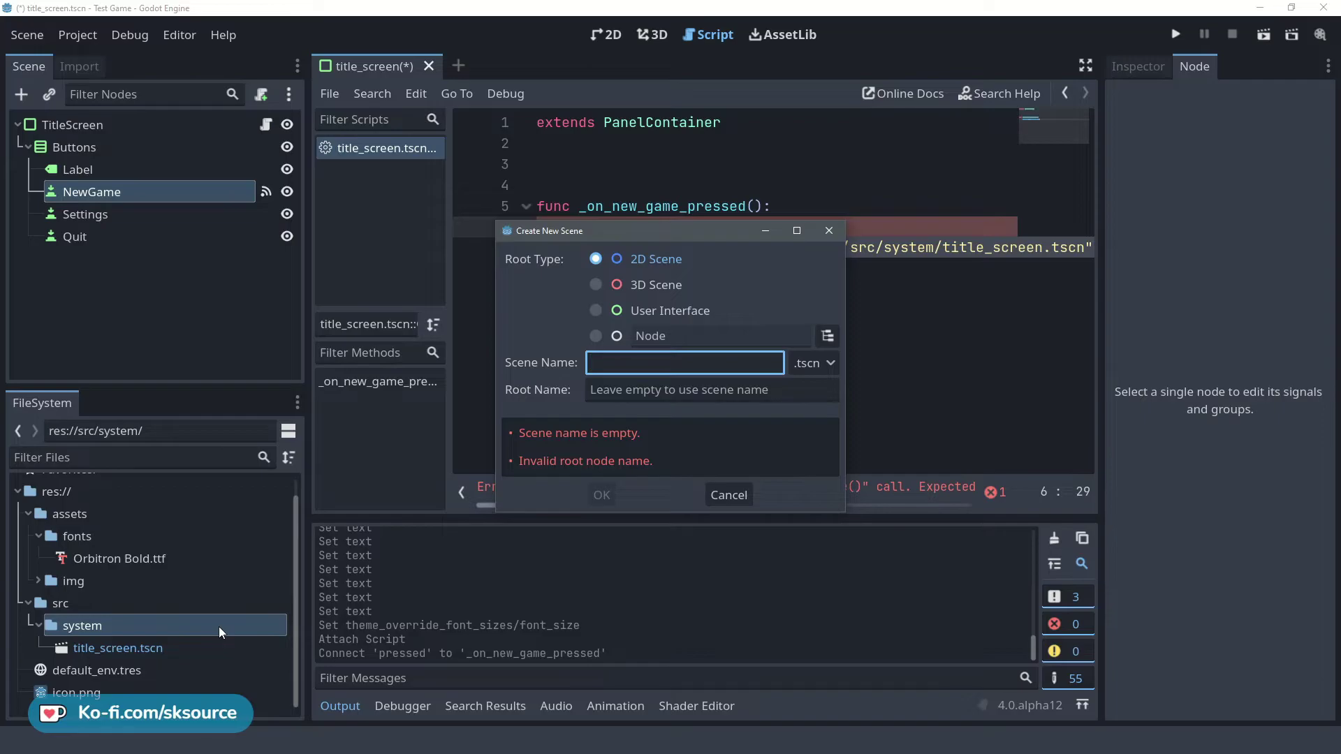
{"action": "left_click", "coordinate": [669, 310]}
{"action": "type", "text": "new"}
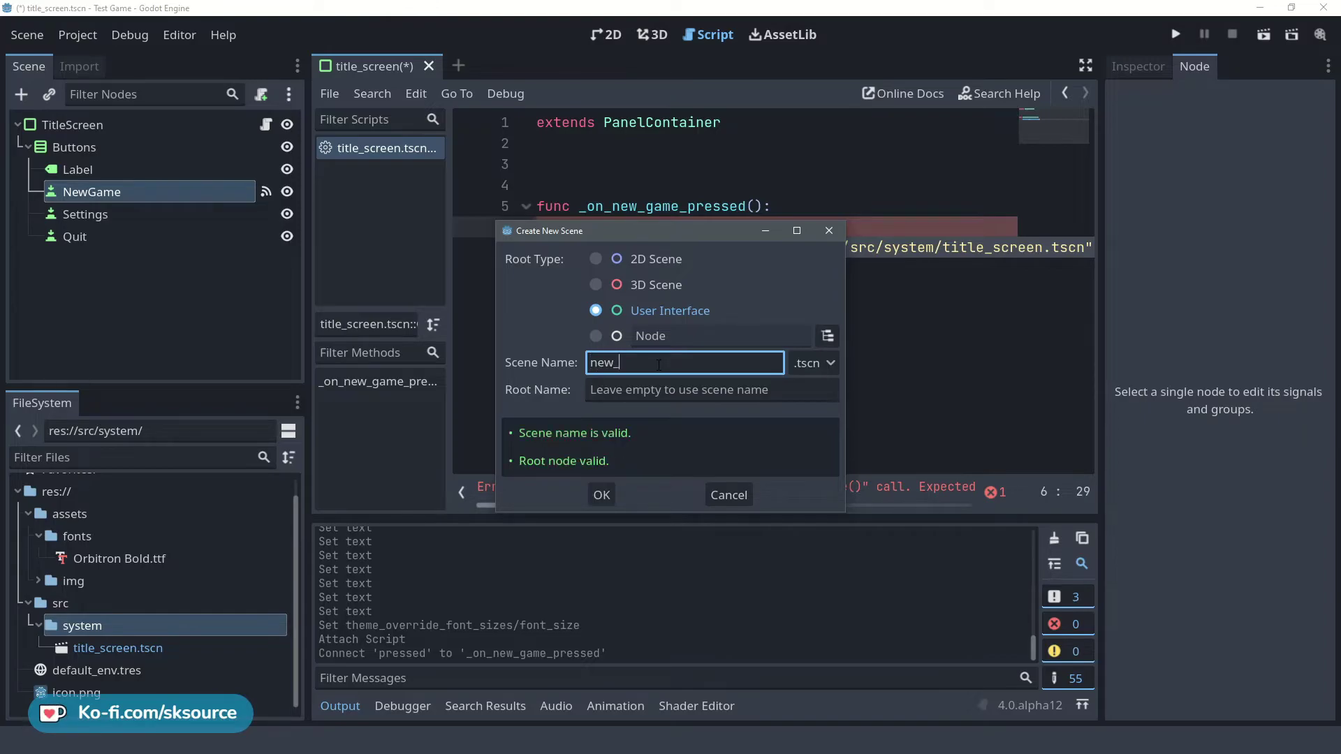
{"action": "type", "text": "_game"}
{"action": "key", "text": "Return"}
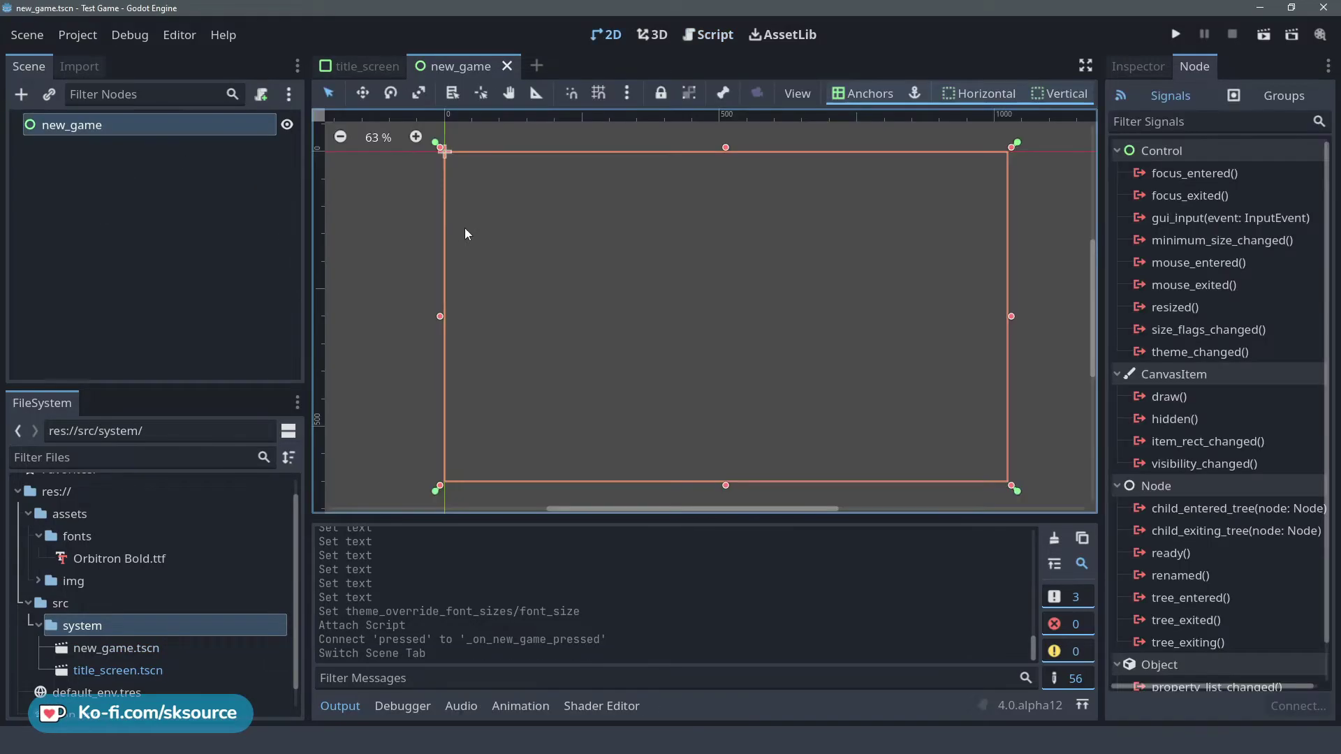
Add a Label child under the NewGame root and anchor it at the centre.
{"action": "right_click", "coordinate": [163, 123]}
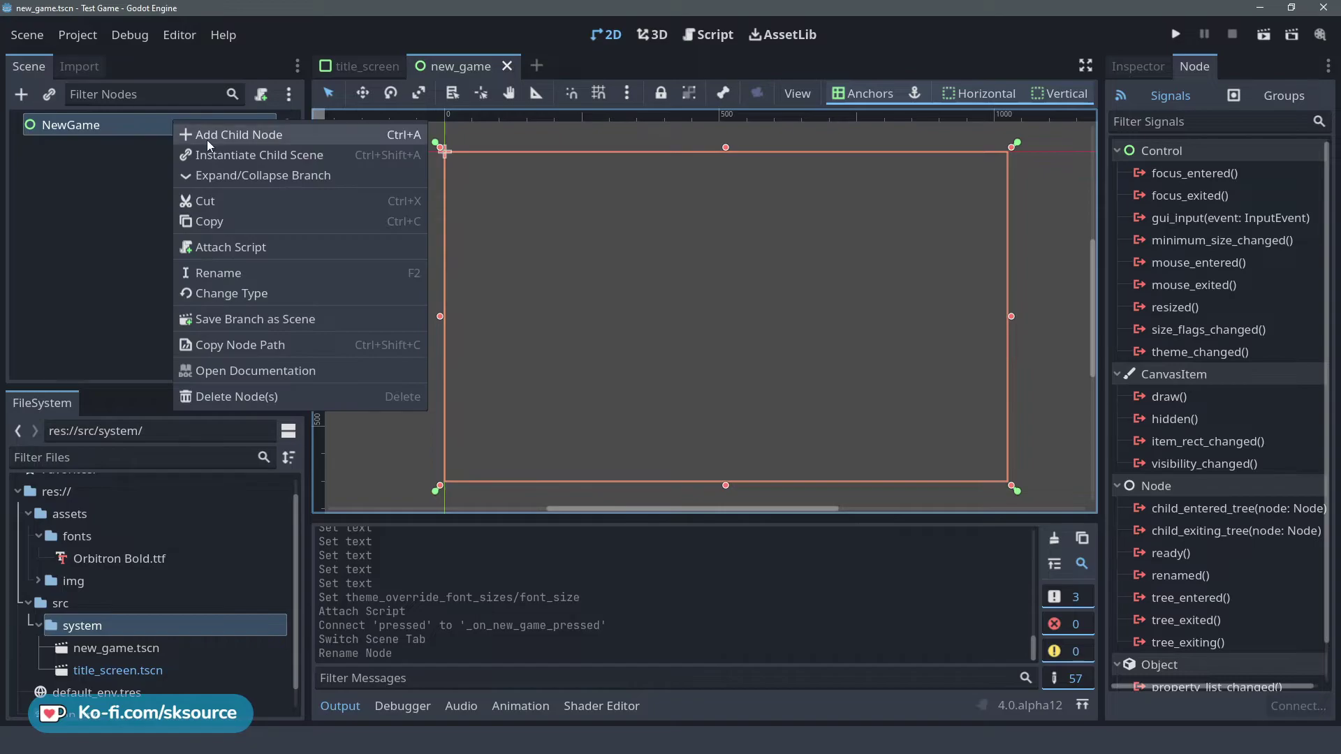
{"action": "left_click", "coordinate": [208, 137]}
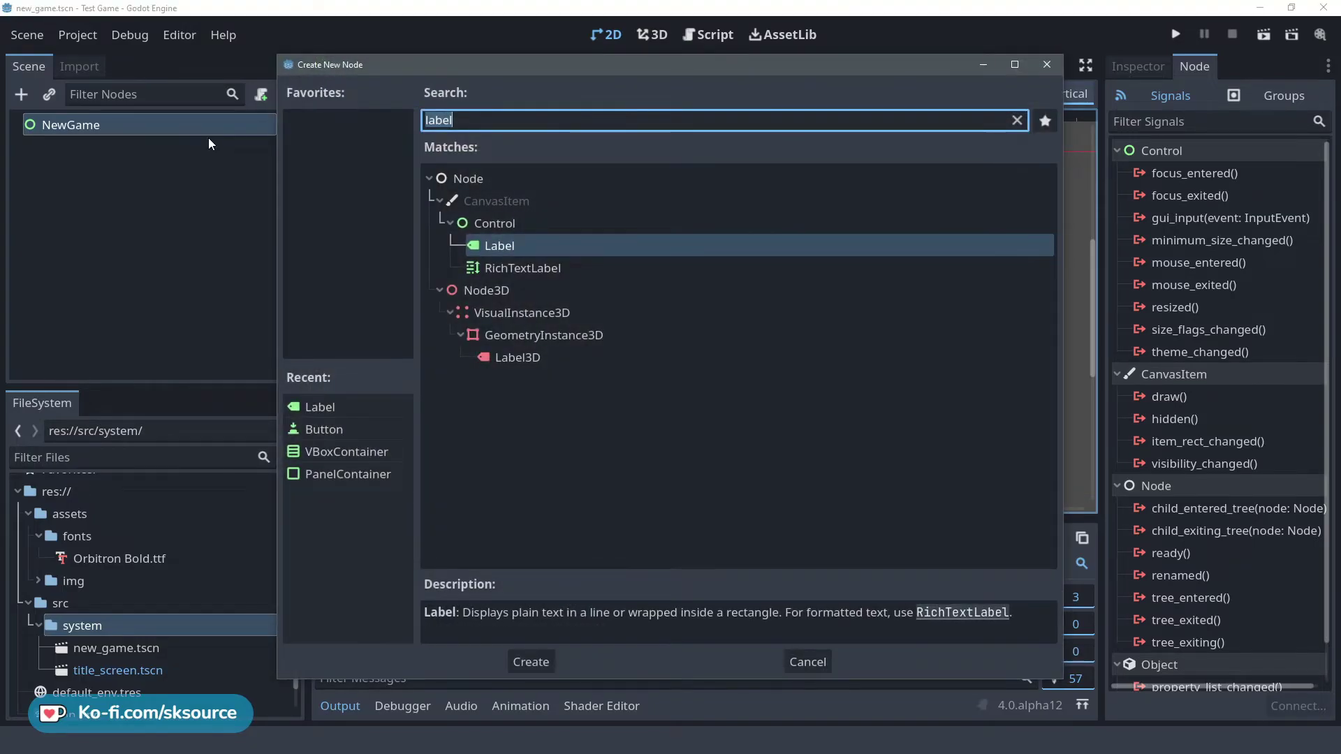
{"action": "key", "text": "Return"}
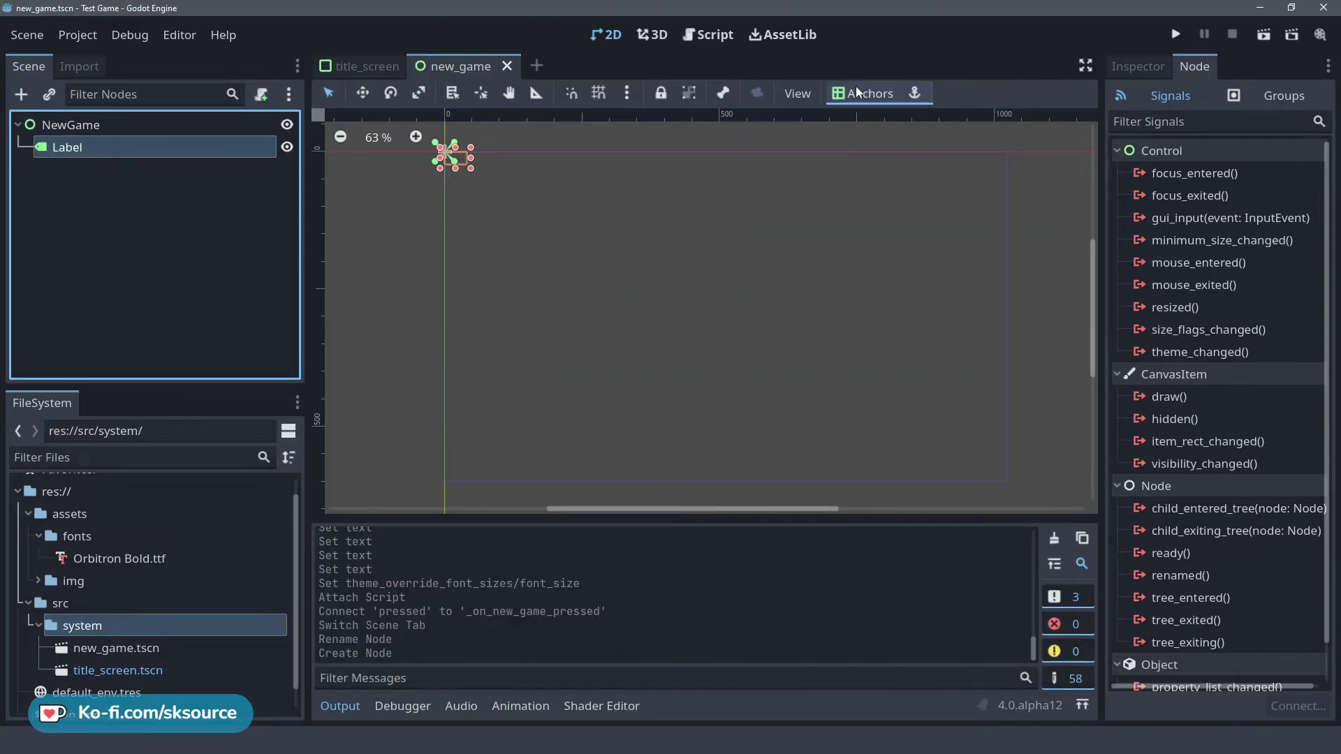
{"action": "left_click", "coordinate": [857, 87]}
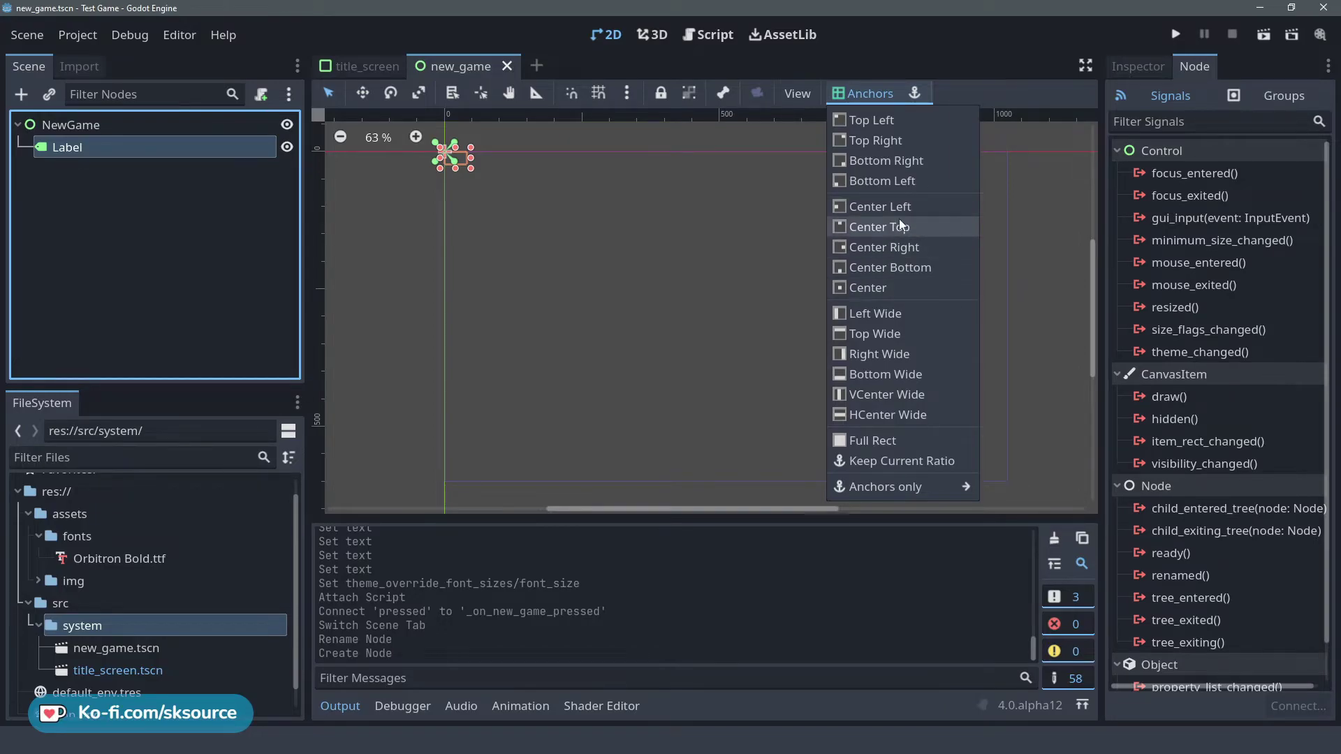
{"action": "left_click", "coordinate": [869, 288]}
Set the label text to 'Has comenzado una nueva partida', re-centre it, and save the scene.
{"action": "left_click", "coordinate": [1227, 235]}
{"action": "type", "text": "N"}
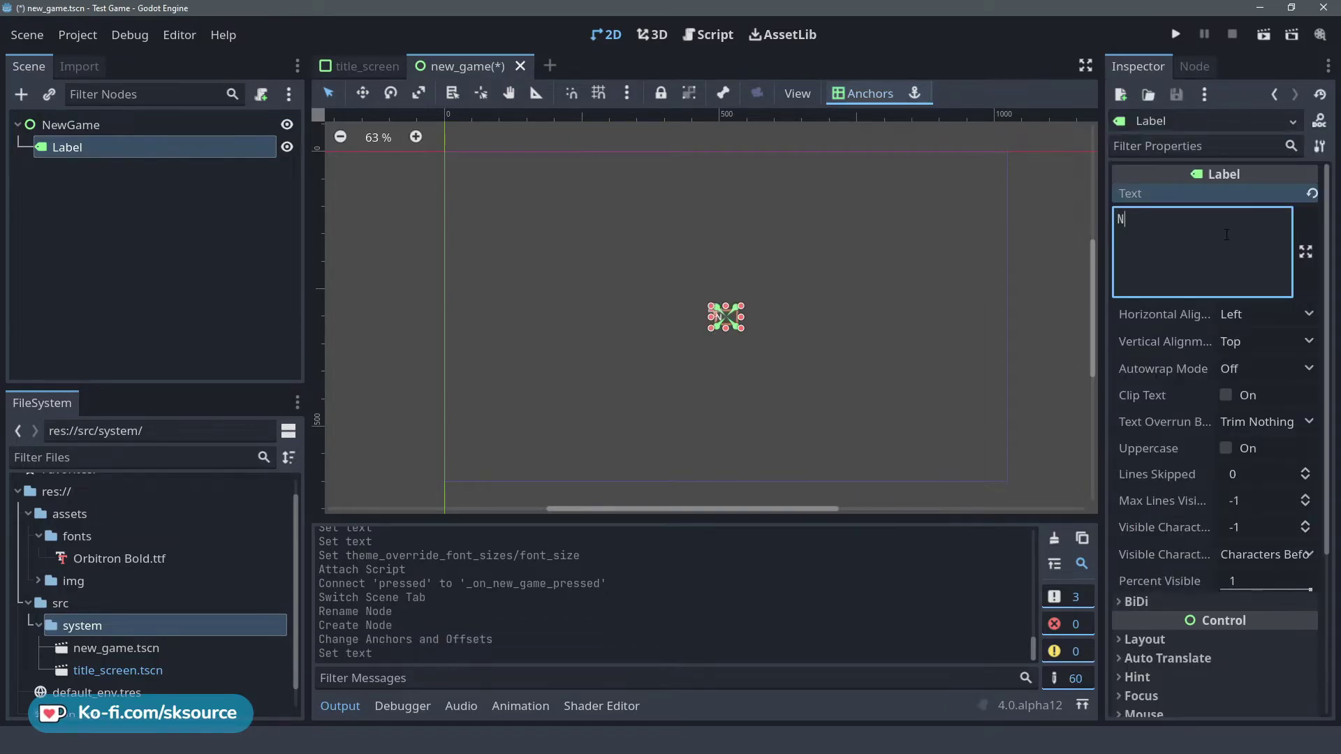
{"action": "type", "text": "ew"}
{"action": "key", "text": "BackSpace"}
{"action": "key", "text": "BackSpace"}
{"action": "key", "text": "BackSpace"}
{"action": "key", "text": "BackSpace"}
{"action": "type", "text": "Has comenz"}
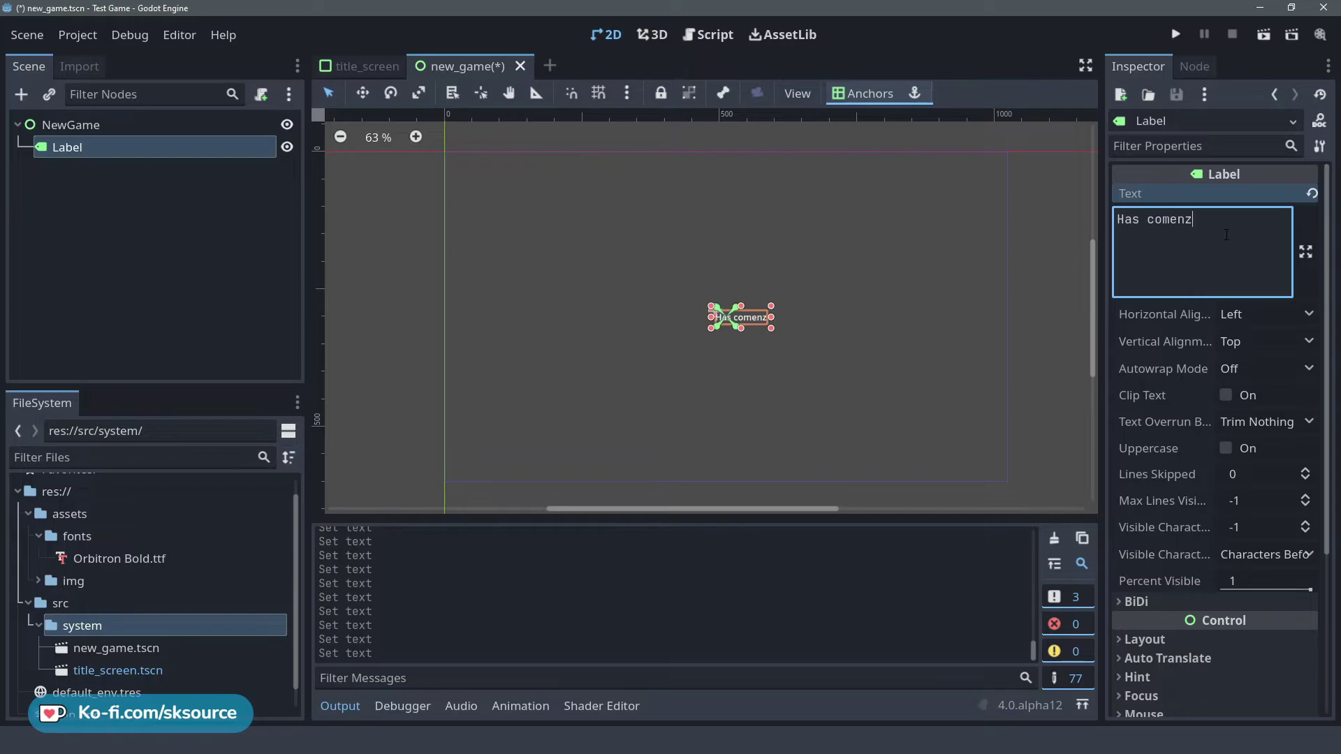
{"action": "type", "text": "ado una nueva partida"}
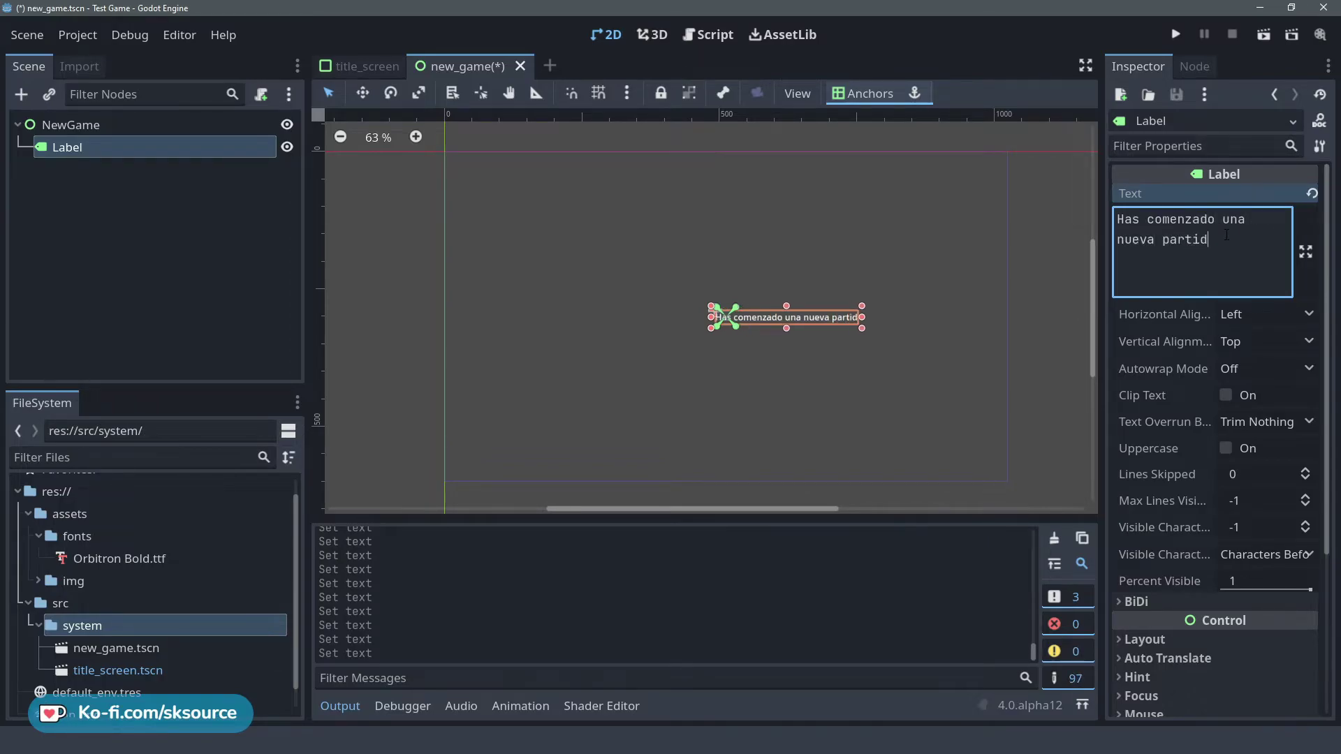
{"action": "left_click", "coordinate": [862, 93]}
{"action": "left_click", "coordinate": [891, 283]}
{"action": "key", "text": "ctrl+s"}
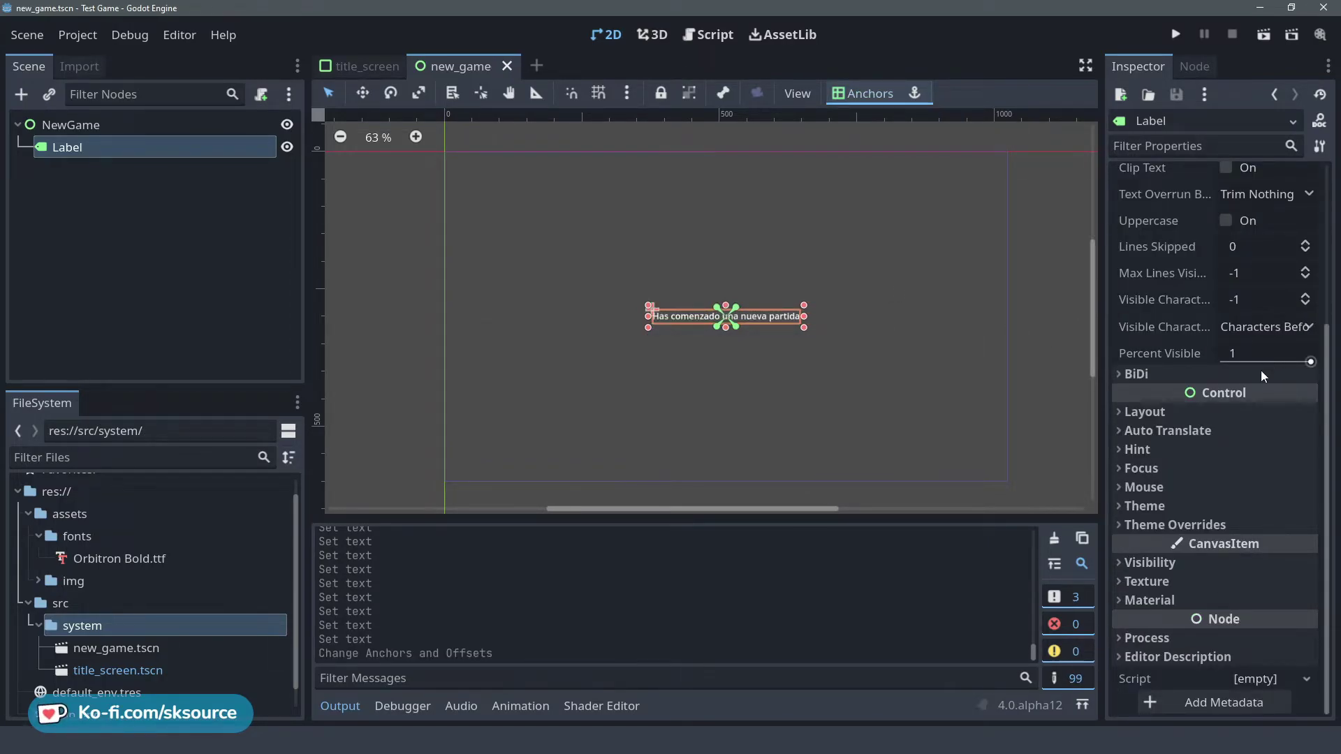
{"action": "left_click", "coordinate": [1175, 524]}
{"action": "left_click", "coordinate": [126, 125]}
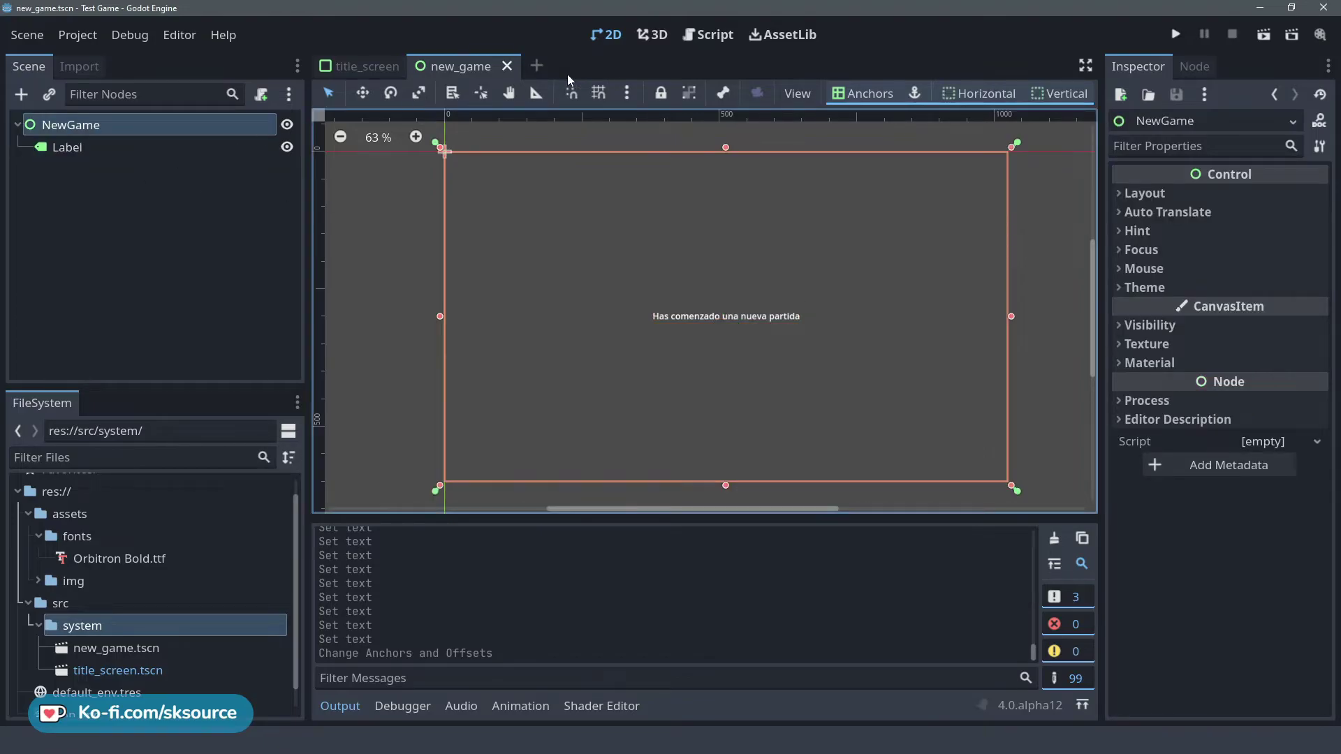
In title_screen, add the res://src/system/new_game.tscn path to the handler's change_scene() call.
{"action": "left_click", "coordinate": [359, 78]}
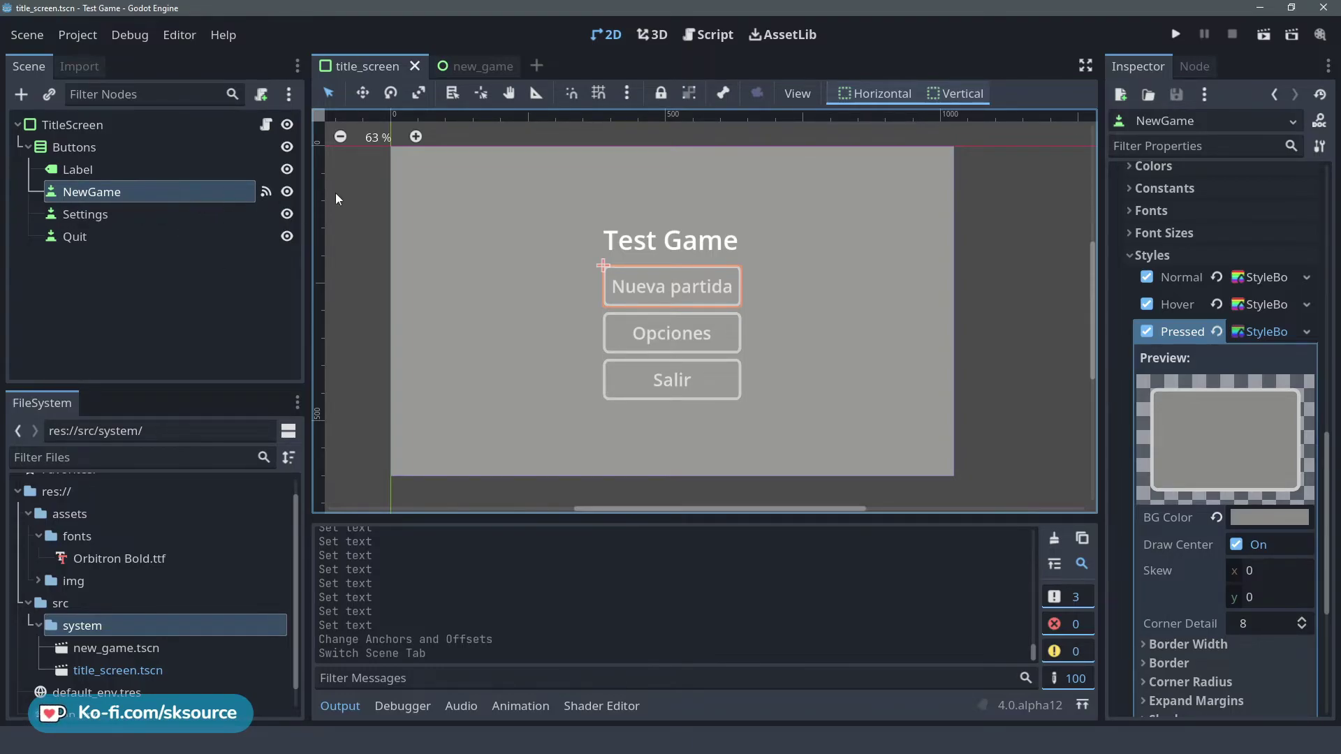
{"action": "left_click", "coordinate": [1194, 67]}
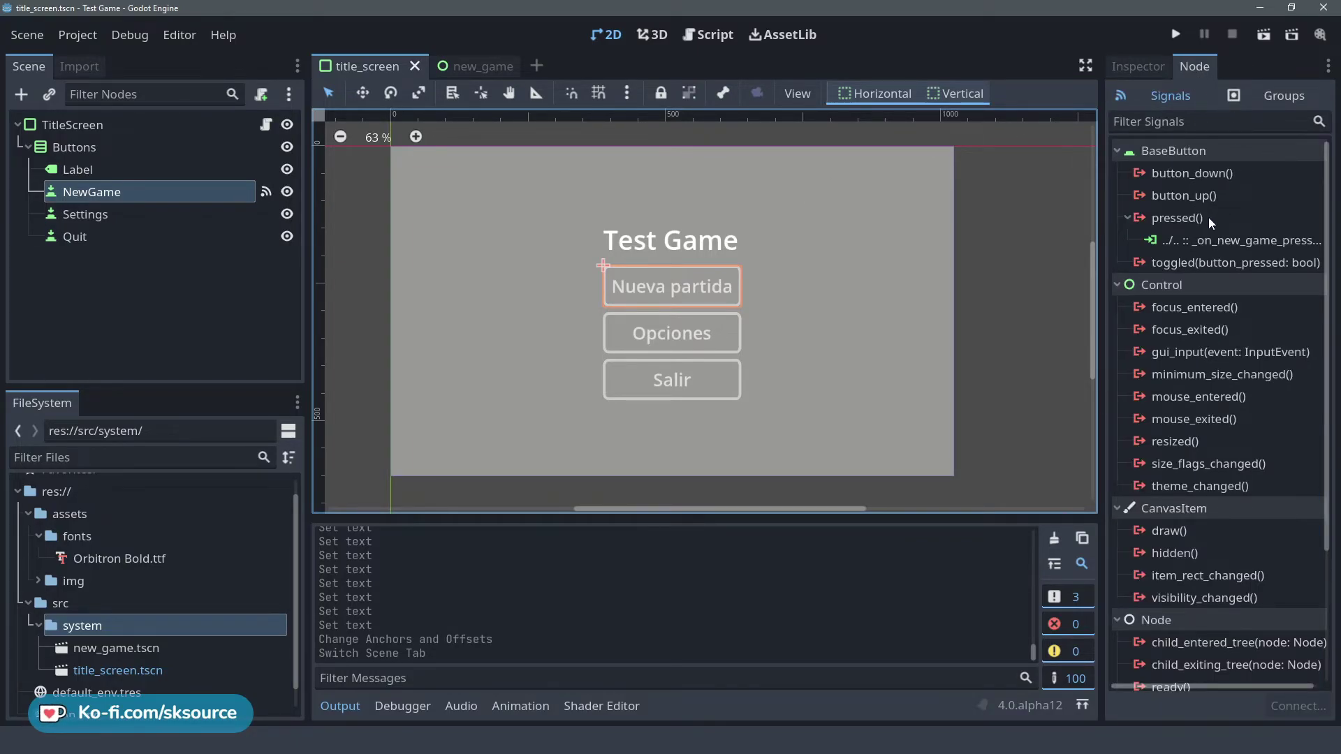
{"action": "double_click", "coordinate": [1229, 240]}
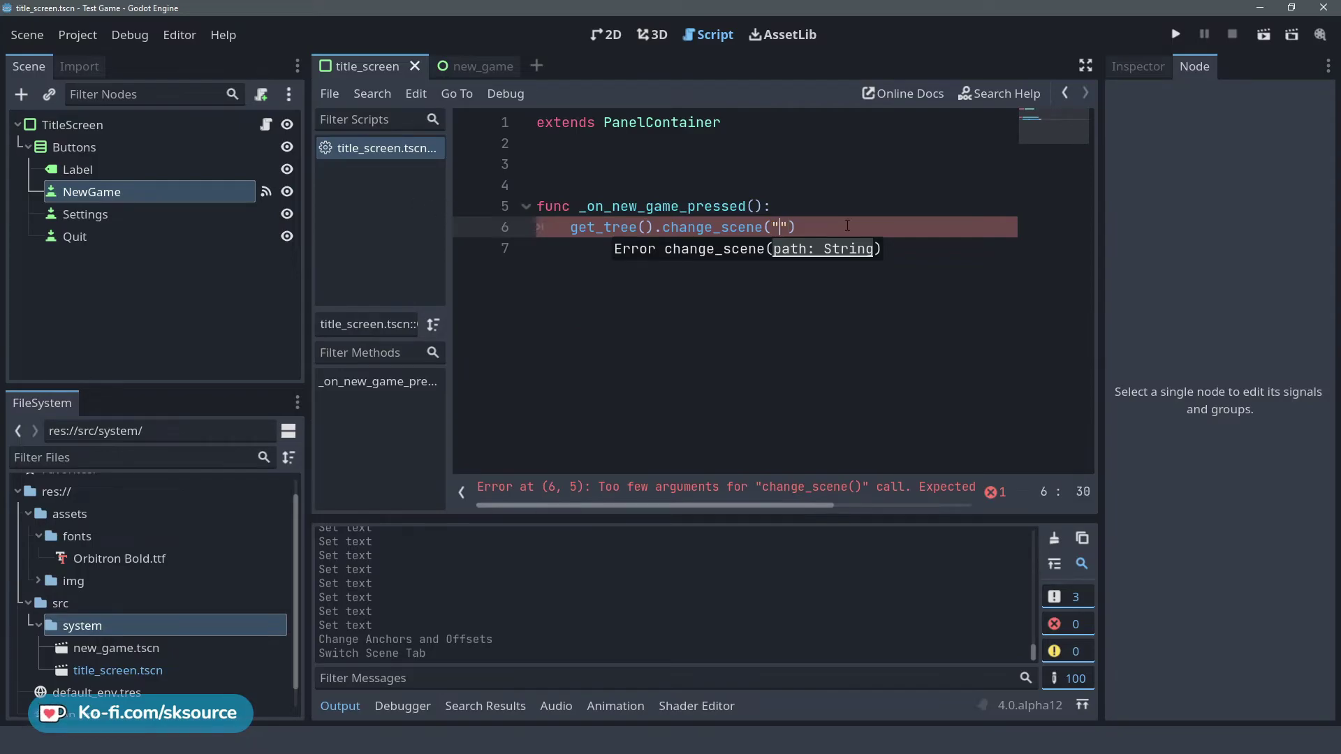
{"action": "left_click", "coordinate": [990, 250]}
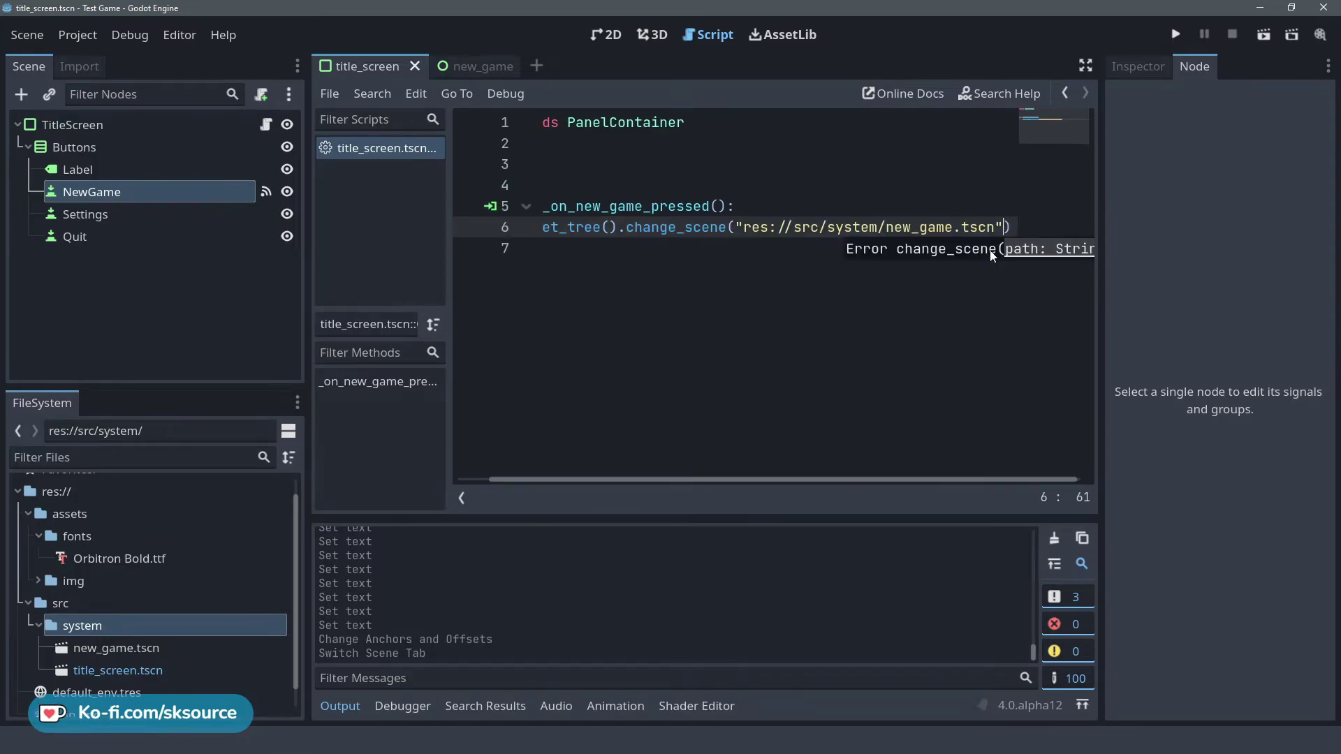
{"action": "left_click", "coordinate": [655, 227]}
{"action": "left_click", "coordinate": [781, 218]}
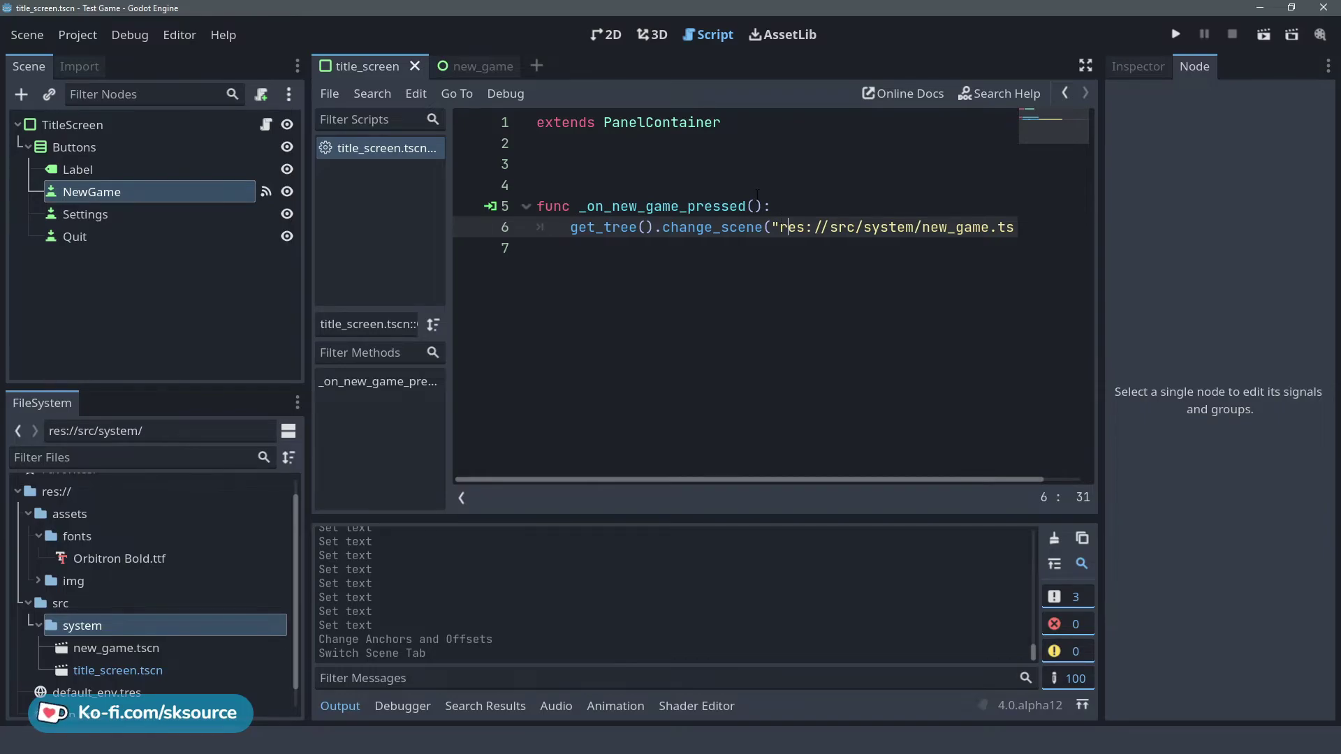
Recheck the handler script and return to the title screen layout.
{"action": "left_click", "coordinate": [271, 215]}
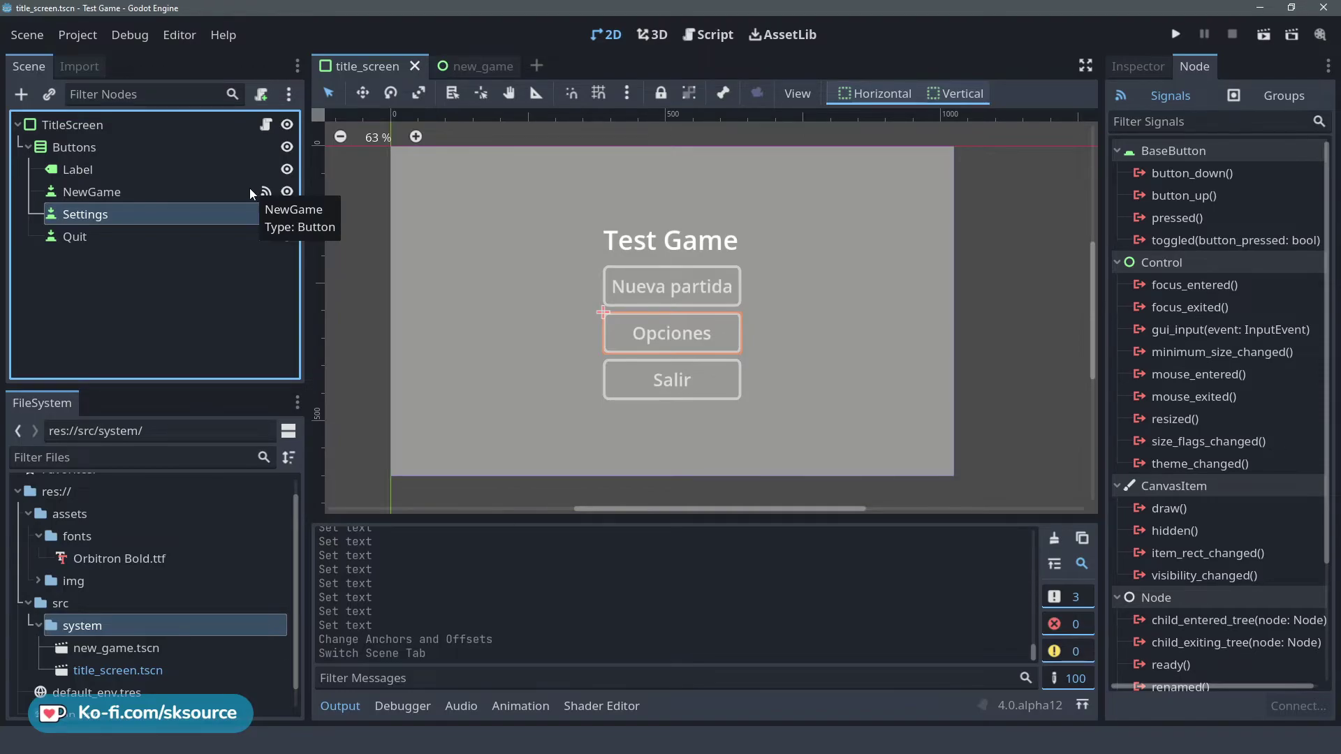
{"action": "key", "text": "ctrl+F3"}
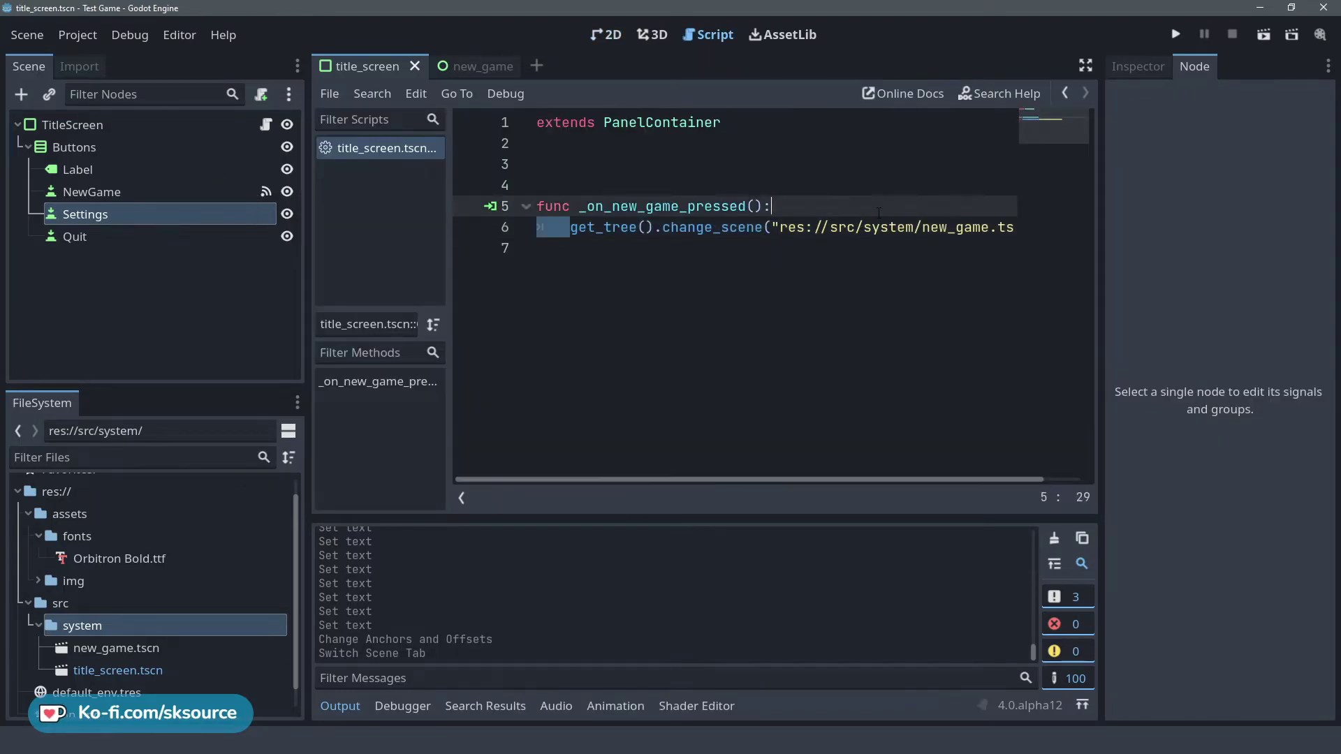
{"action": "left_click", "coordinate": [279, 217]}
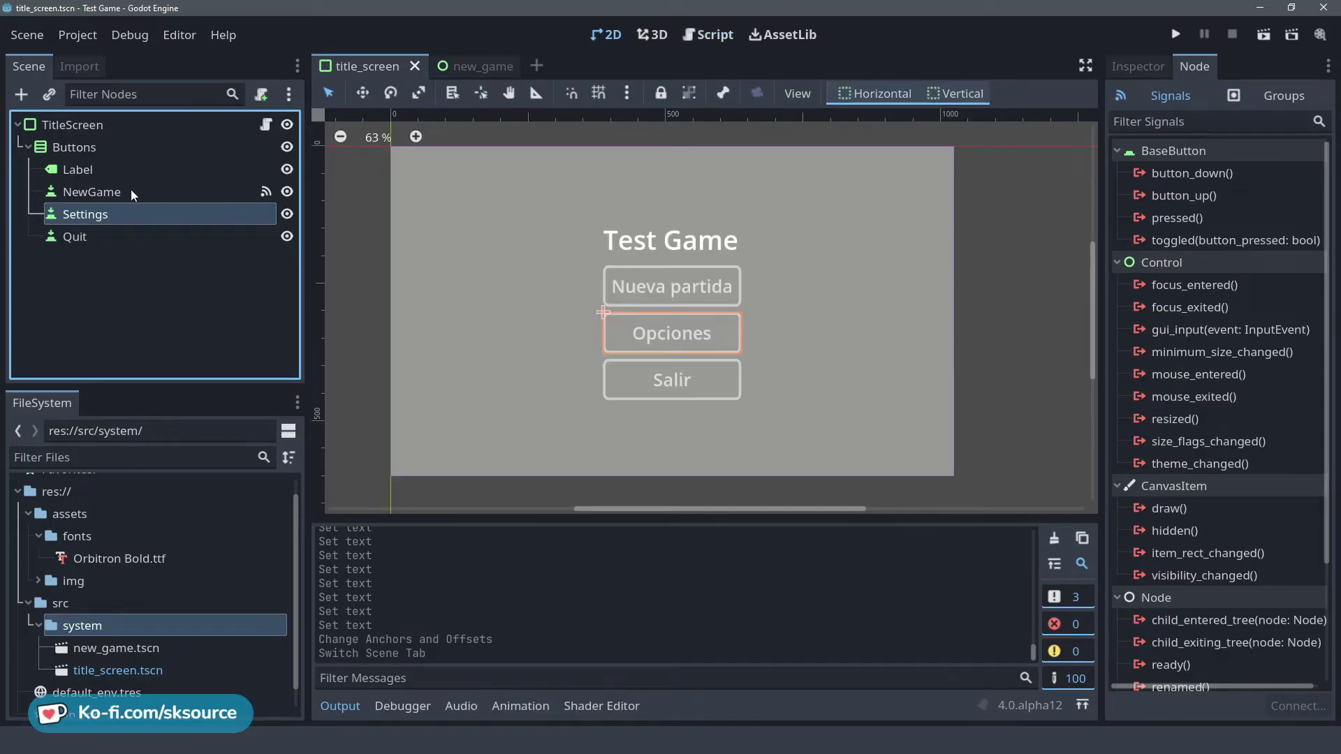
Connect the Quit button's pressed signal to a new _on_quit_pressed handler.
{"action": "left_click", "coordinate": [115, 233]}
{"action": "right_click", "coordinate": [220, 236]}
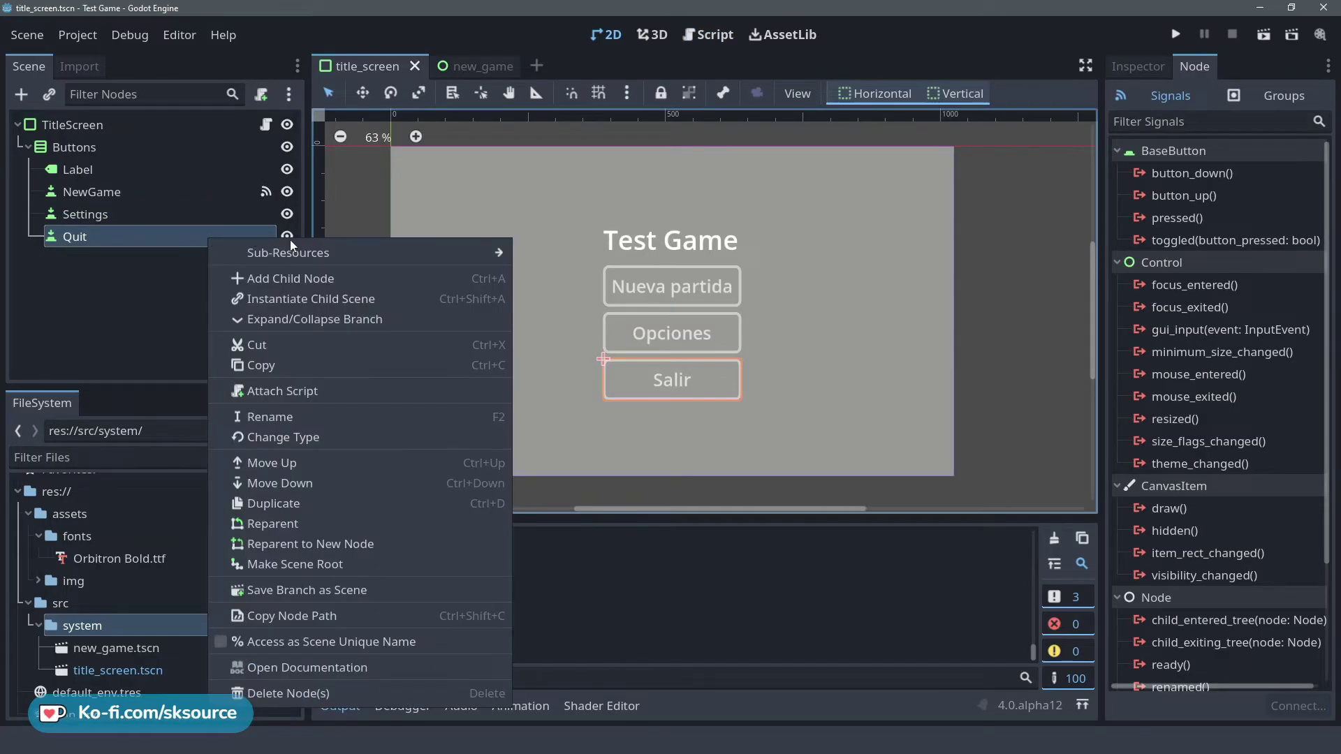
{"action": "left_click", "coordinate": [1218, 224]}
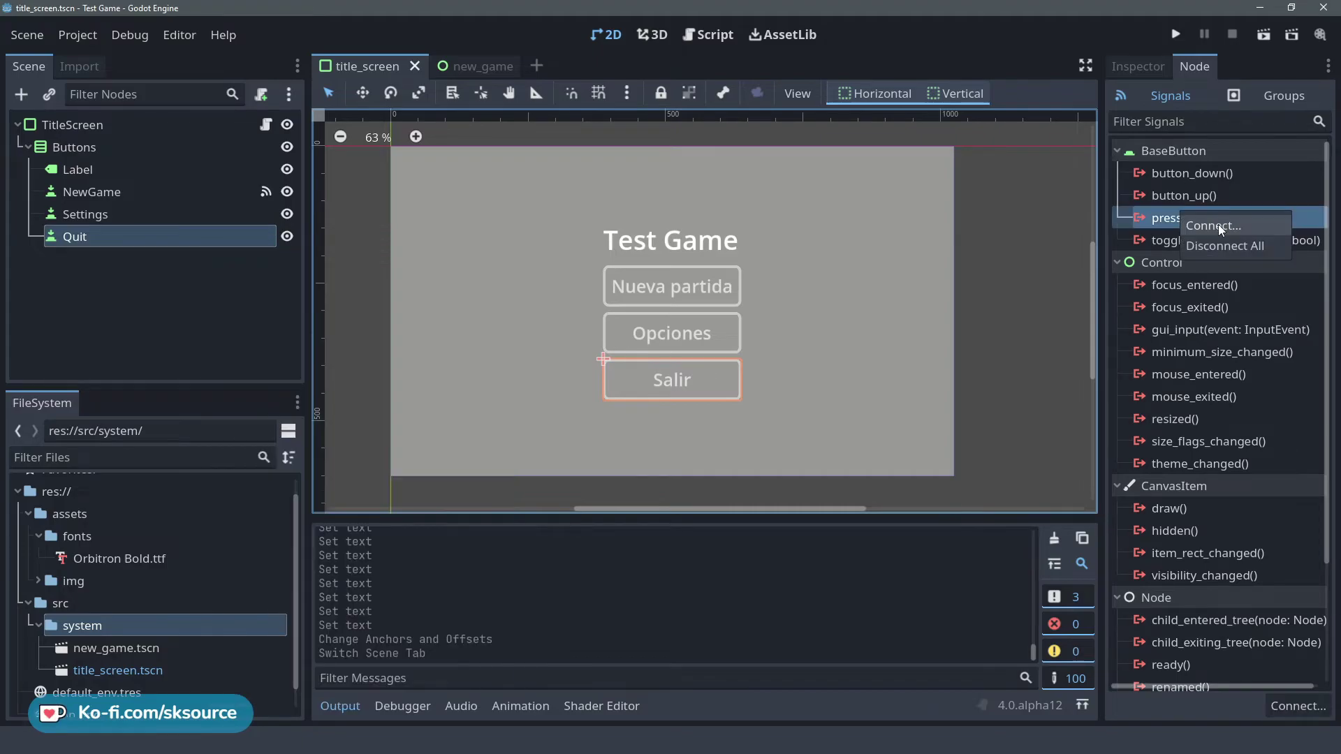
{"action": "double_click", "coordinate": [1218, 224]}
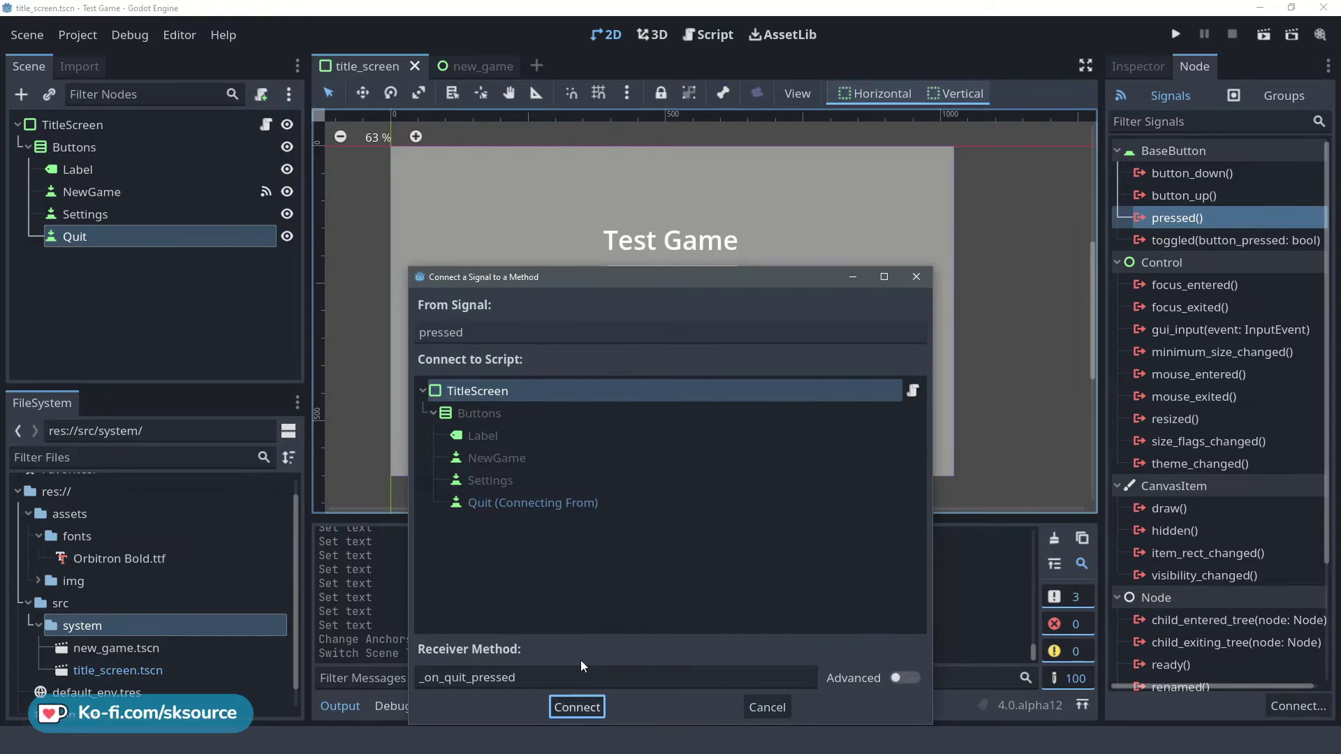
{"action": "key", "text": "Return"}
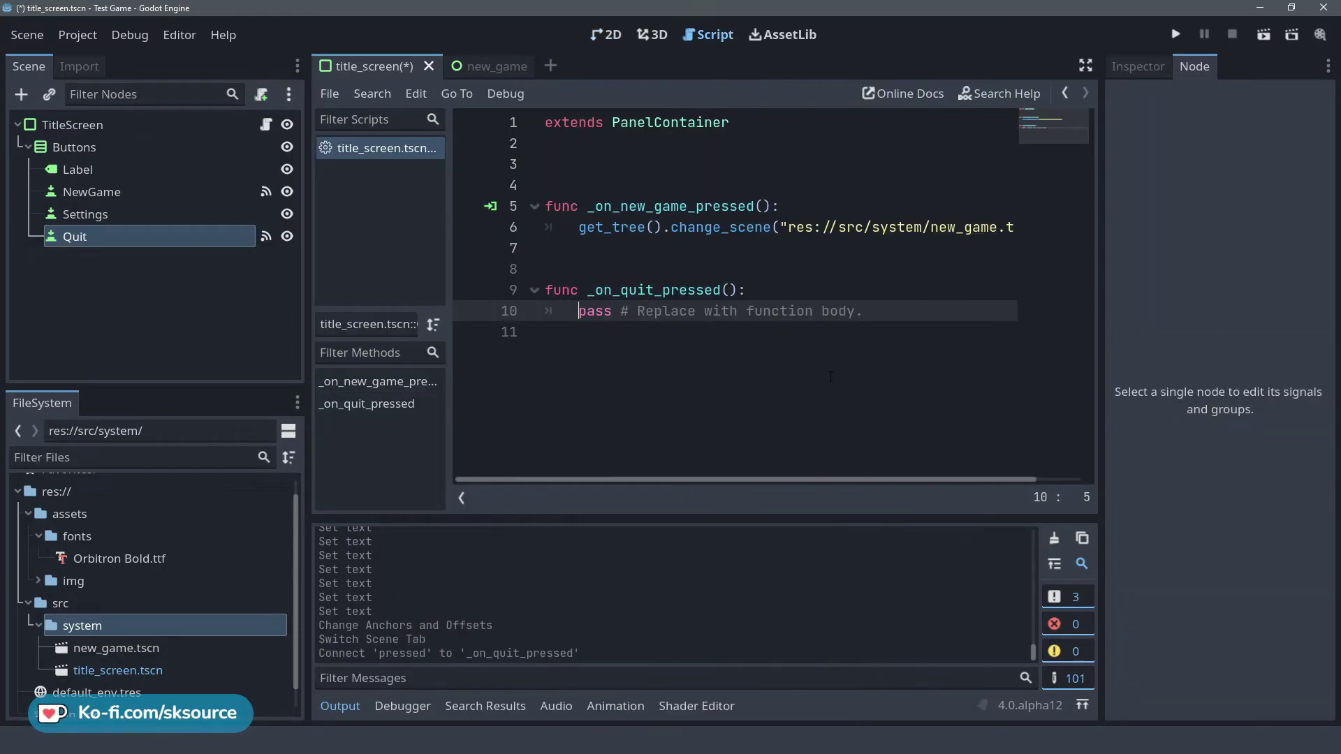
Replace pass with get_tree().quit() and save the title scene.
{"action": "mouse_move", "coordinate": [864, 311]}
{"action": "left_mouse_down"}
{"action": "mouse_move", "coordinate": [548, 308]}
{"action": "mouse_move", "coordinate": [579, 311]}
{"action": "left_mouse_up"}
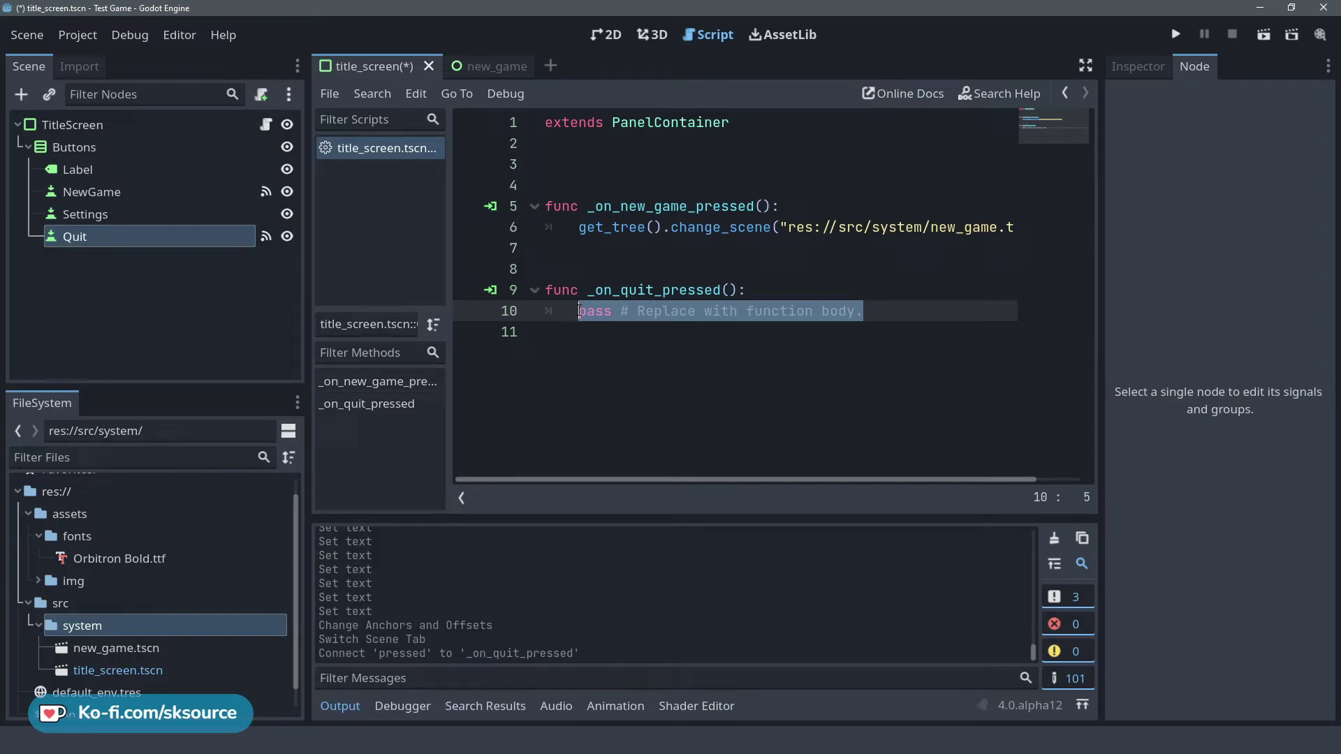
{"action": "type", "text": "get_tr3e"}
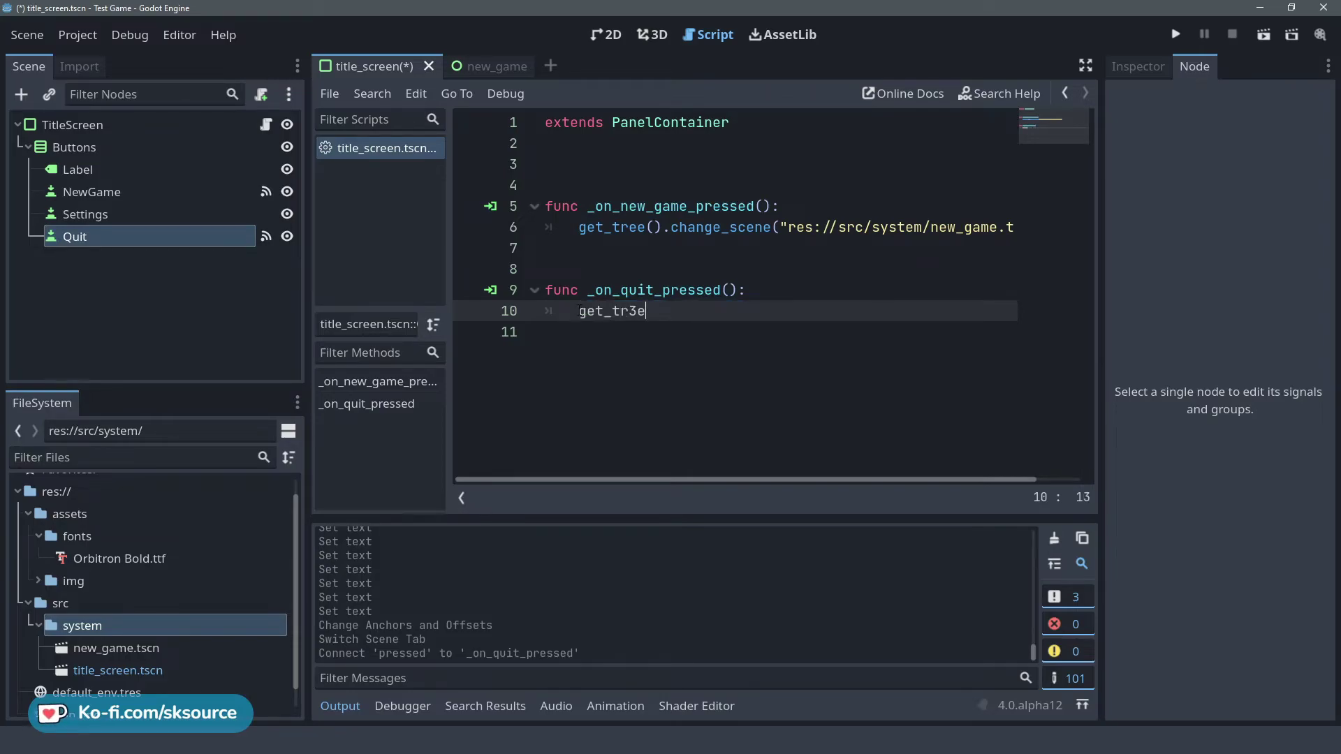
{"action": "key", "text": "BackSpace"}
{"action": "key", "text": "BackSpace"}
{"action": "type", "text": "ee().qui"}
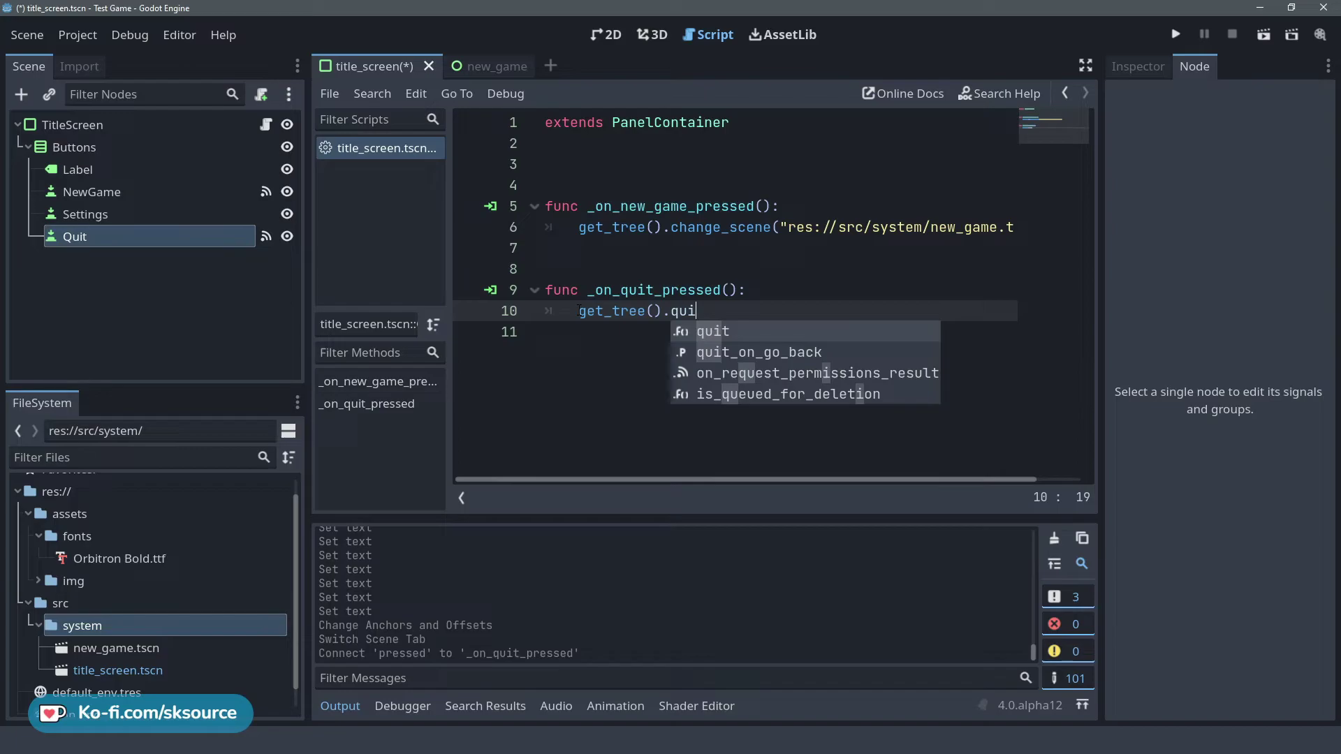
{"action": "key", "text": "Return"}
{"action": "key", "text": "Up"}
{"action": "key", "text": "Up"}
{"action": "key", "text": "Up"}
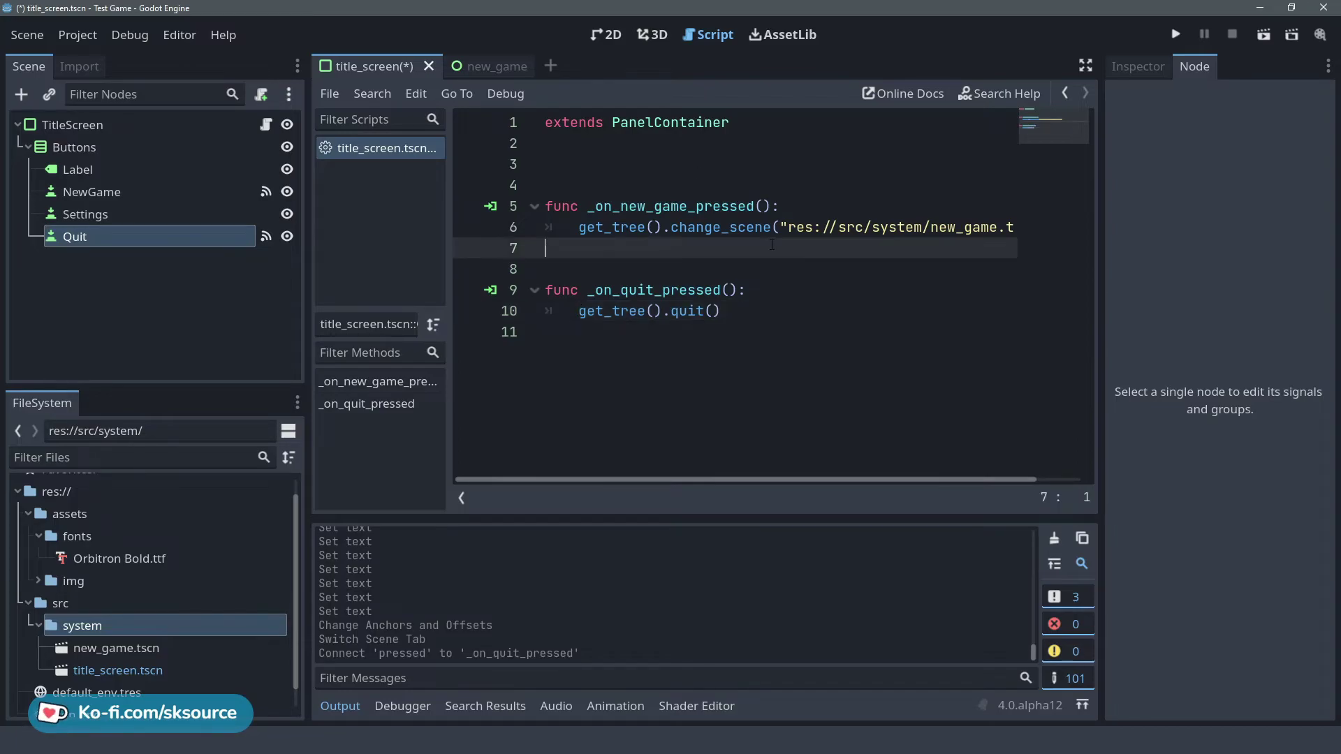
{"action": "key", "text": "ctrl+s"}
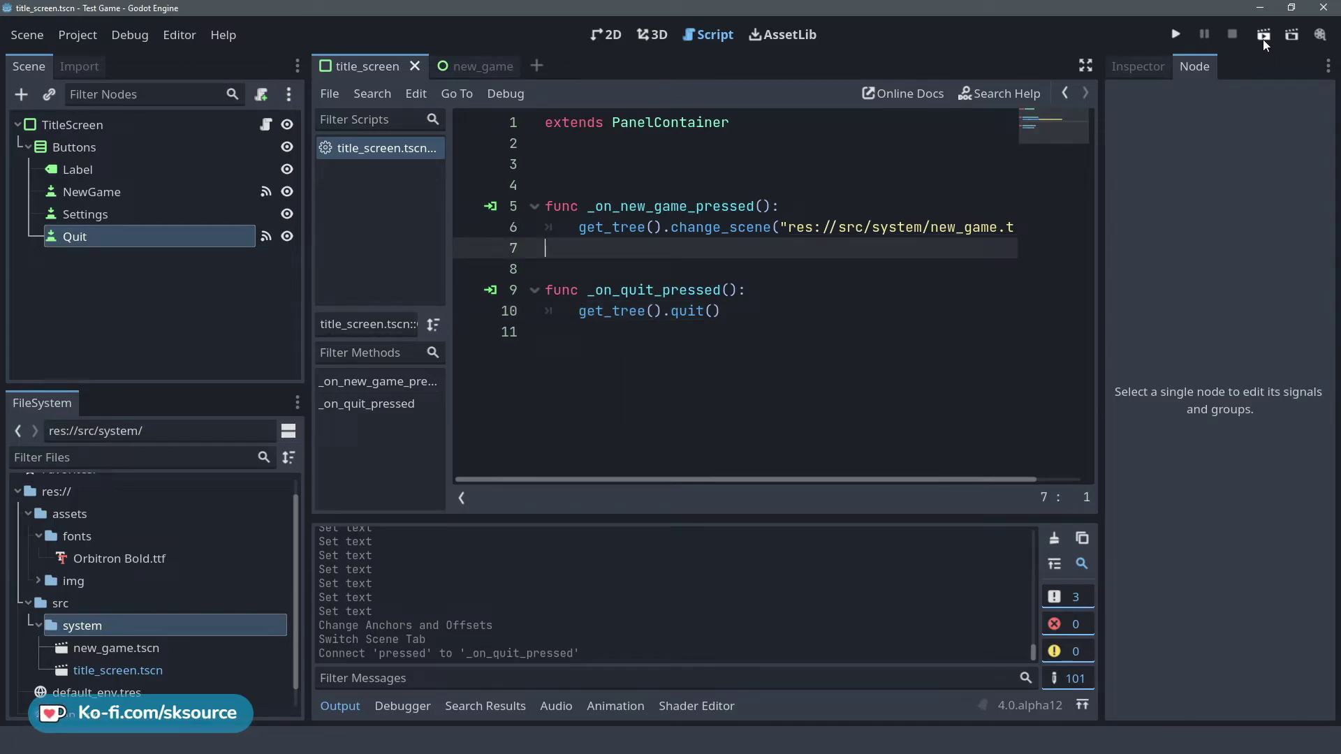
Run the title scene, confirm Nueva partida opens the new-game message, then rerun and quit via Salir.
{"action": "left_click", "coordinate": [1262, 36]}
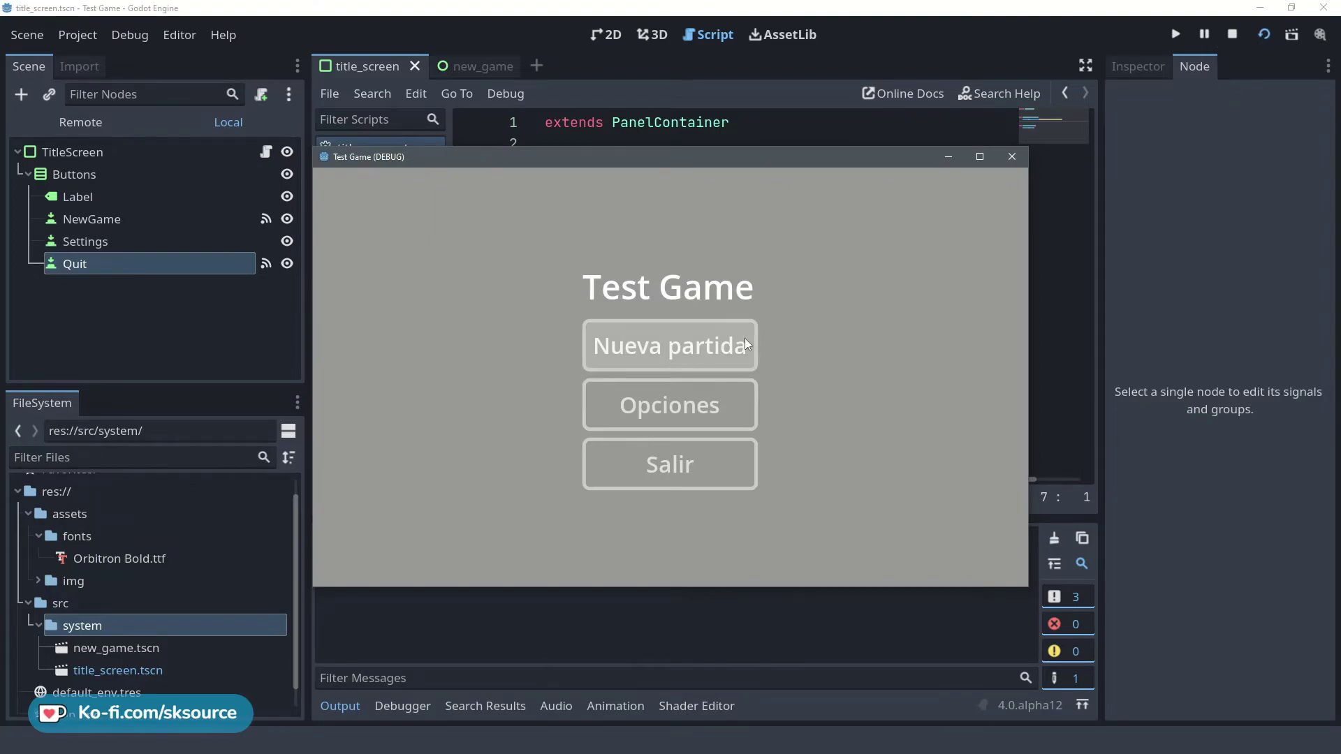
{"action": "left_click", "coordinate": [714, 410]}
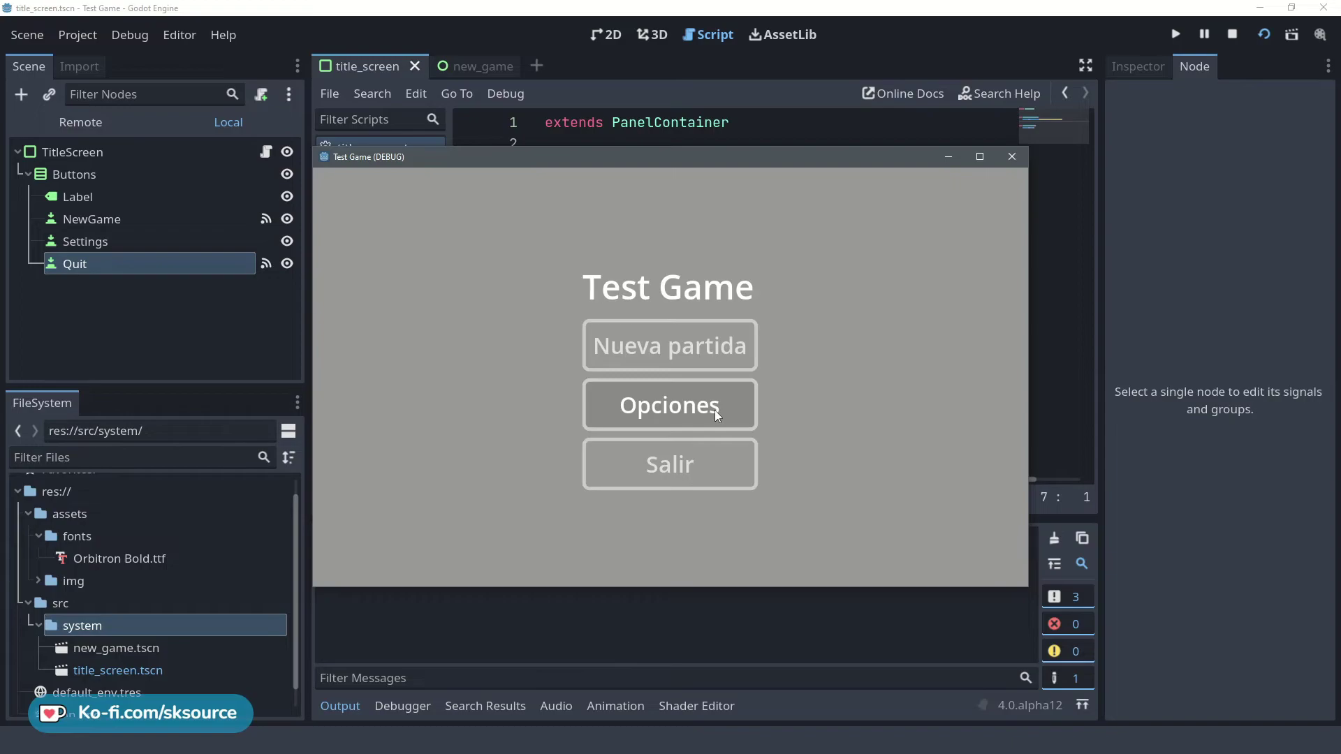
{"action": "left_click", "coordinate": [748, 408]}
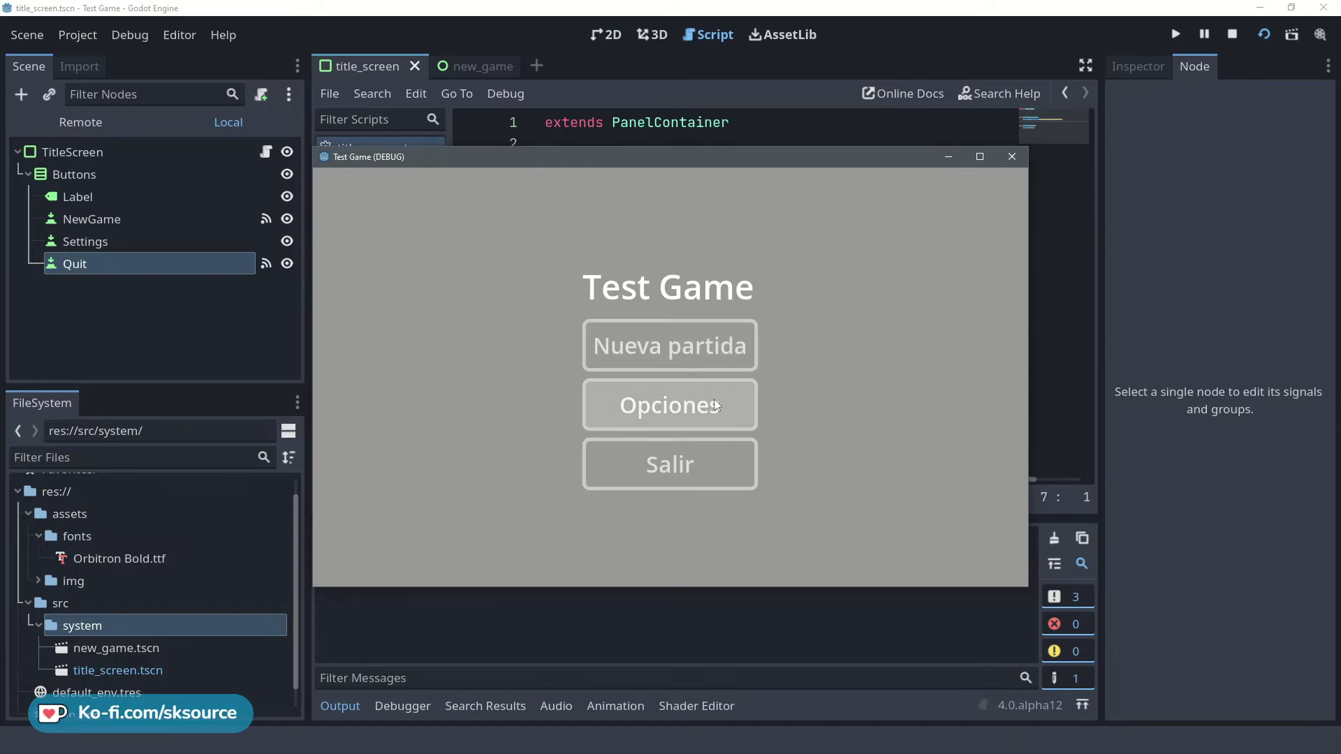
{"action": "left_click", "coordinate": [743, 363]}
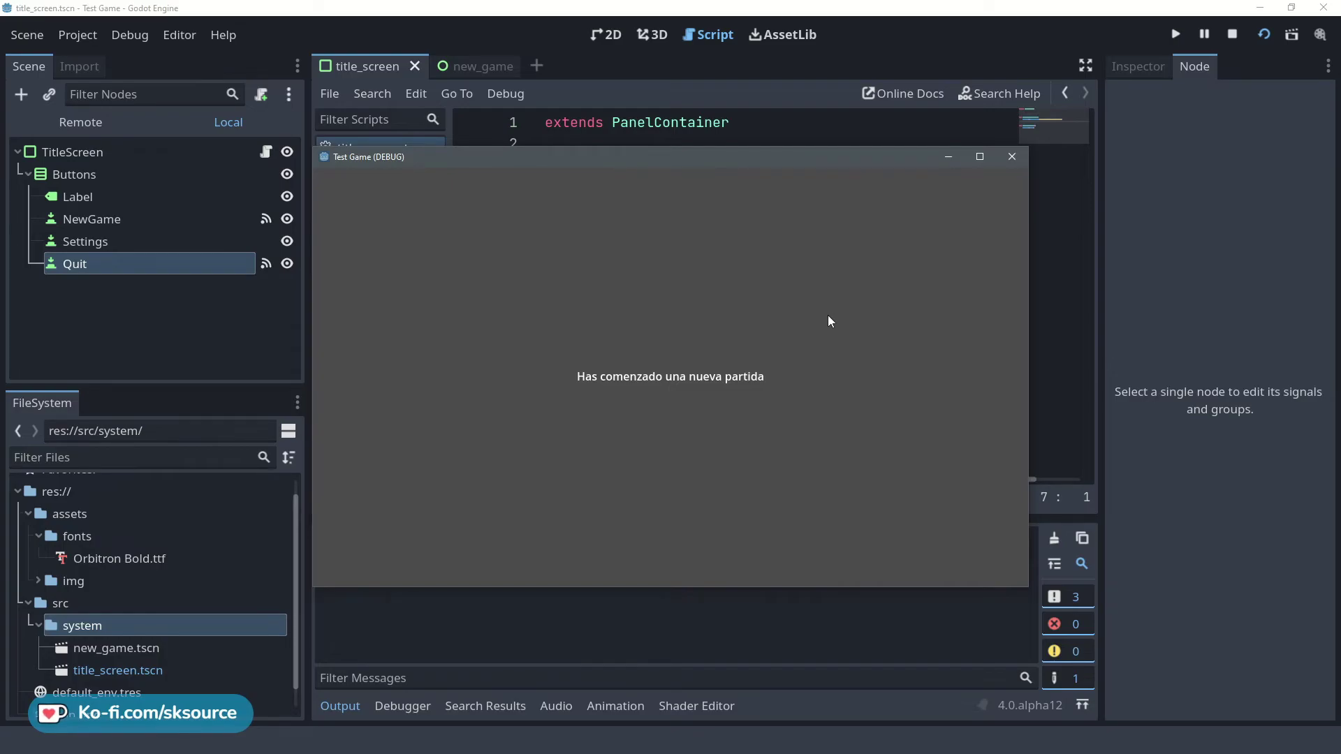
{"action": "left_click", "coordinate": [1017, 155]}
{"action": "left_click", "coordinate": [1264, 35]}
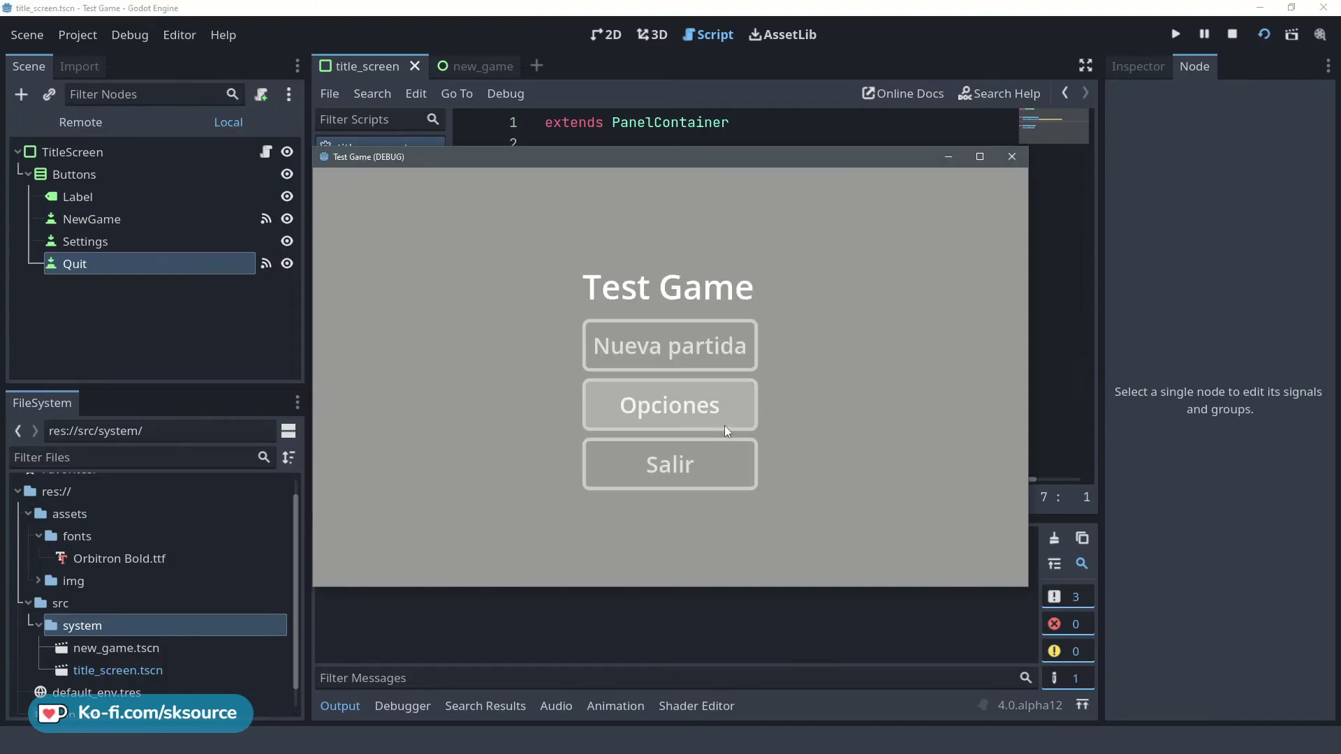
{"action": "left_click", "coordinate": [750, 463]}
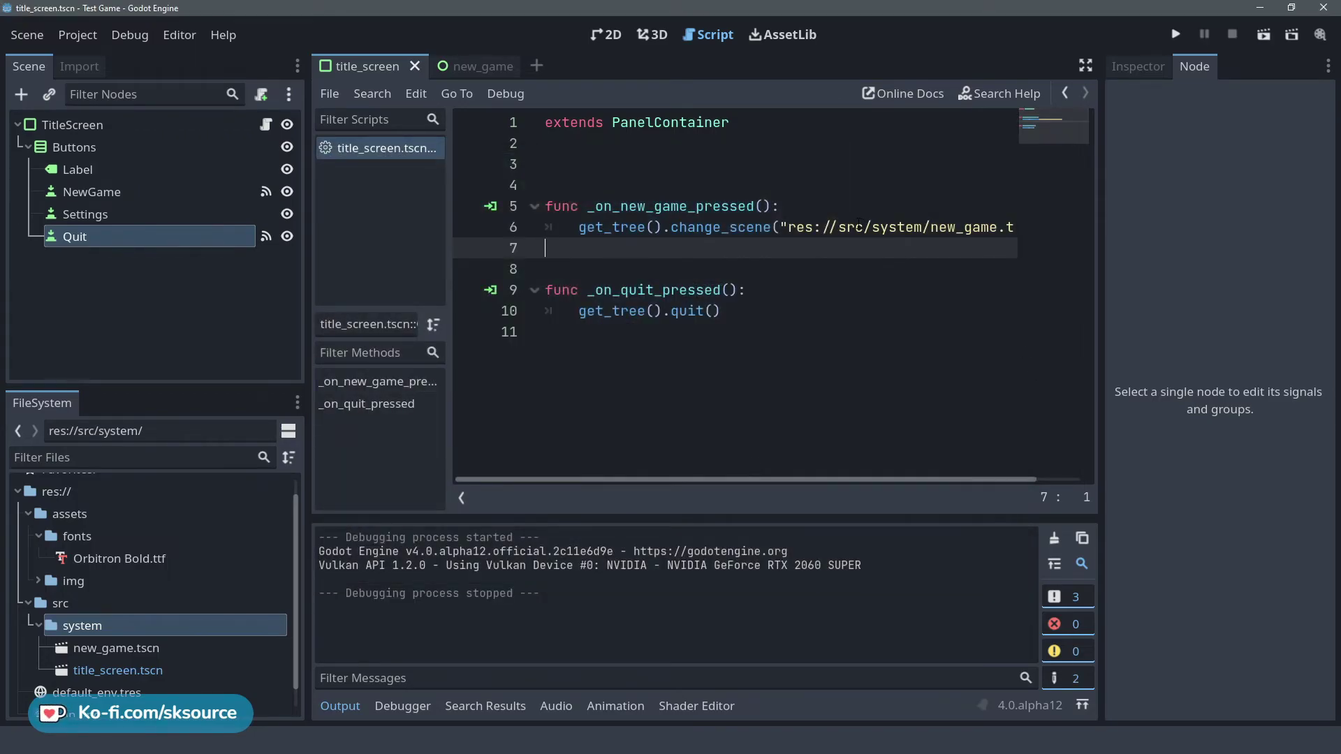
Add a TextureRect child to TitleScreen and move it above the Buttons container.
{"action": "left_click", "coordinate": [199, 125]}
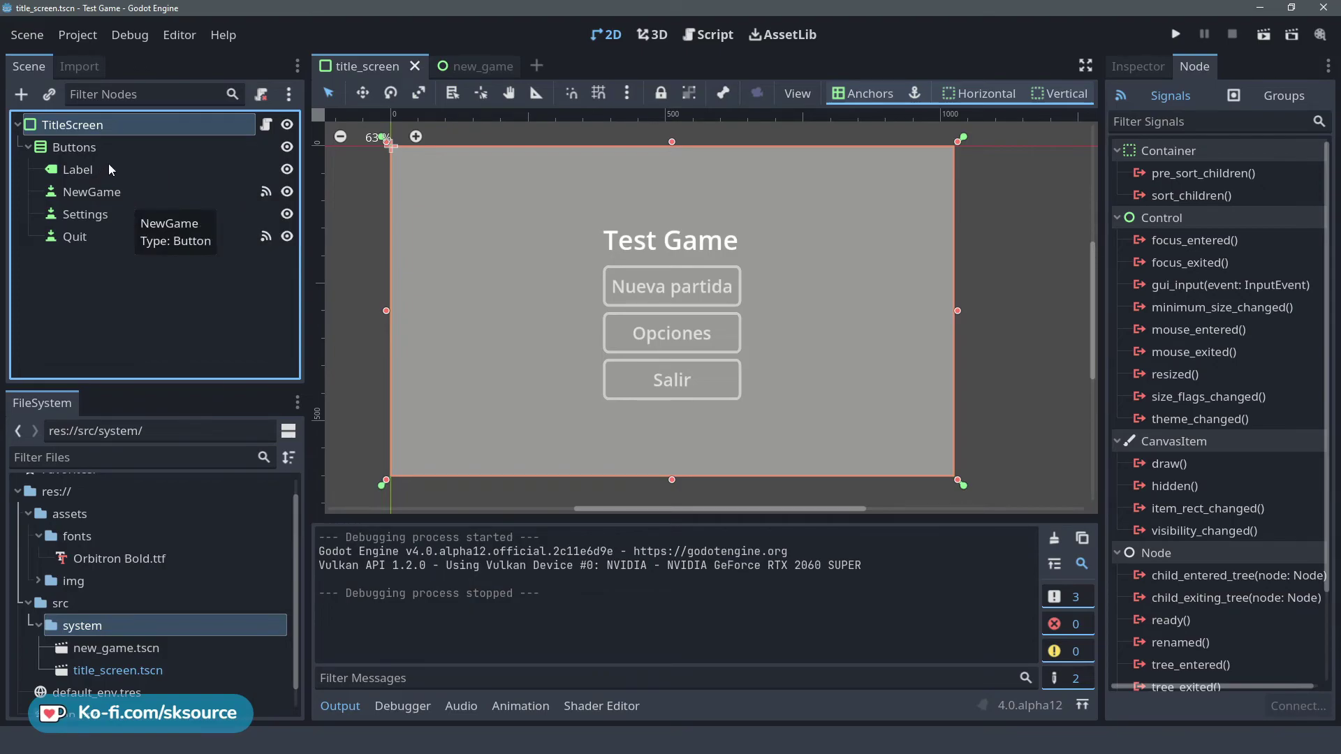
{"action": "right_click", "coordinate": [146, 120]}
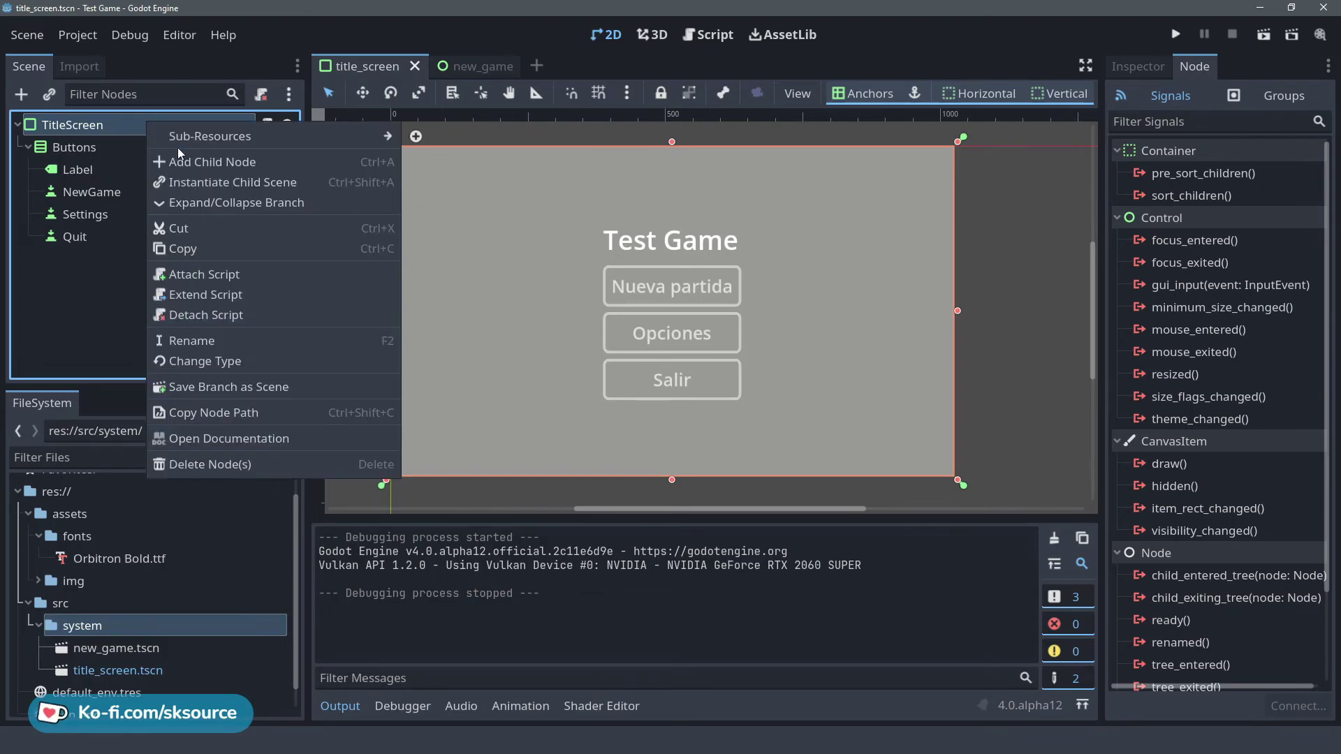
{"action": "left_click", "coordinate": [203, 170]}
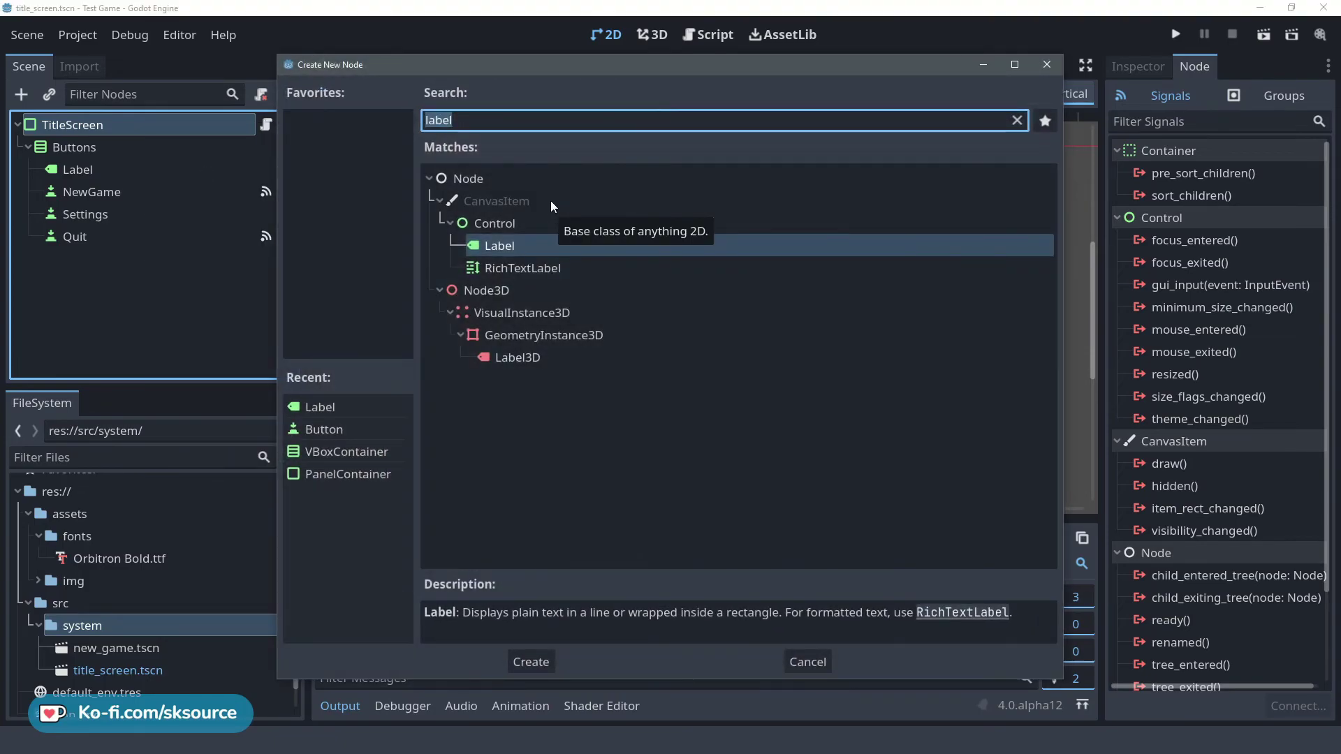
{"action": "type", "text": "text"}
{"action": "double_click", "coordinate": [523, 556]}
{"action": "left_click_drag", "start_coordinate": [74, 143], "coordinate": [74, 142]}
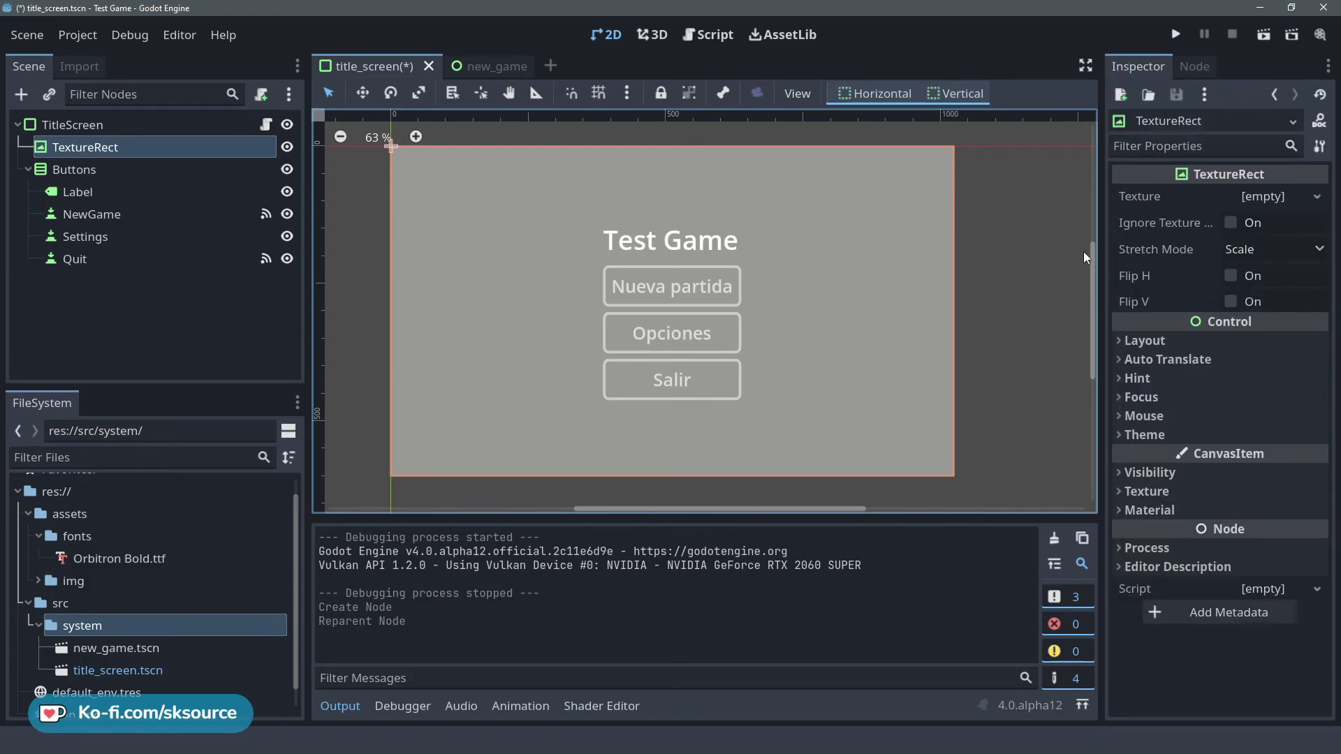
Drag galaxy.jpg from the img folder into the TextureRect's Texture slot.
{"action": "left_click", "coordinate": [38, 581]}
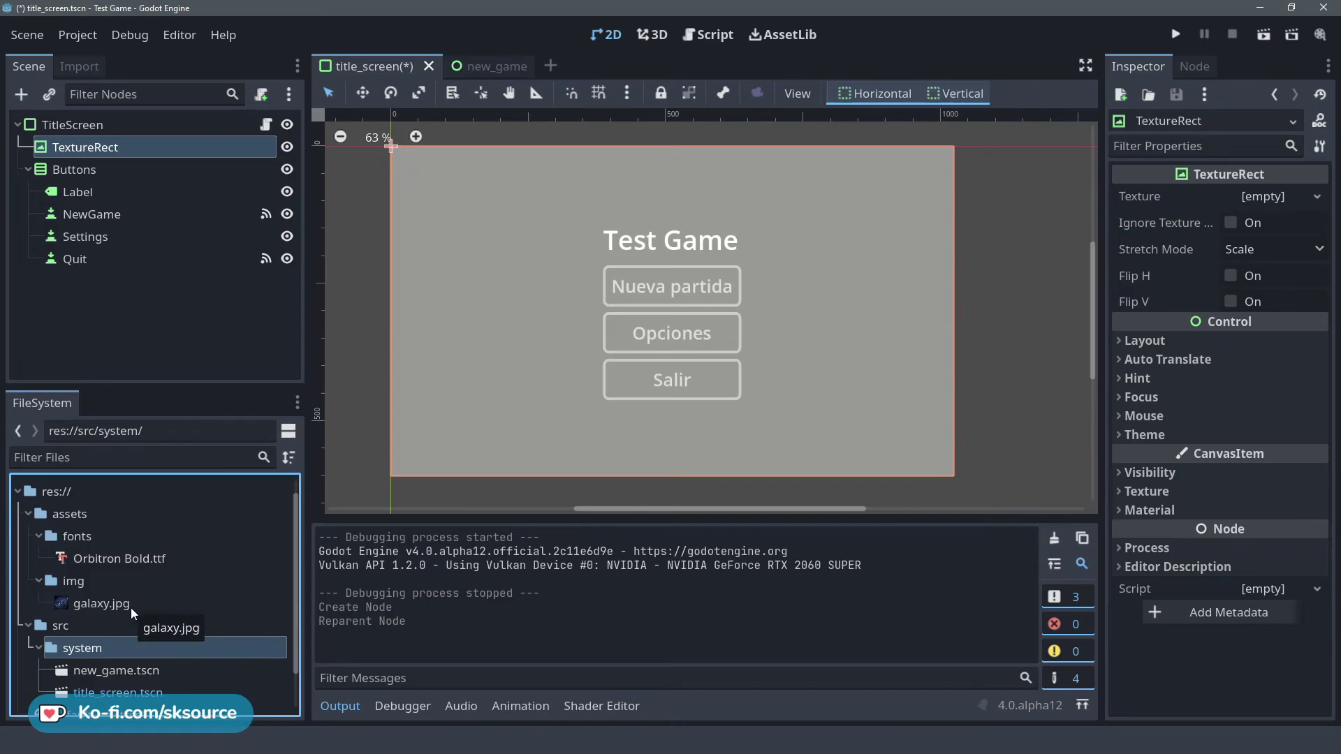
{"action": "left_click_drag", "start_coordinate": [131, 608], "coordinate": [1273, 198]}
{"action": "scroll", "coordinate": [541, 229], "scroll_direction": "down", "scroll_amount": 3}
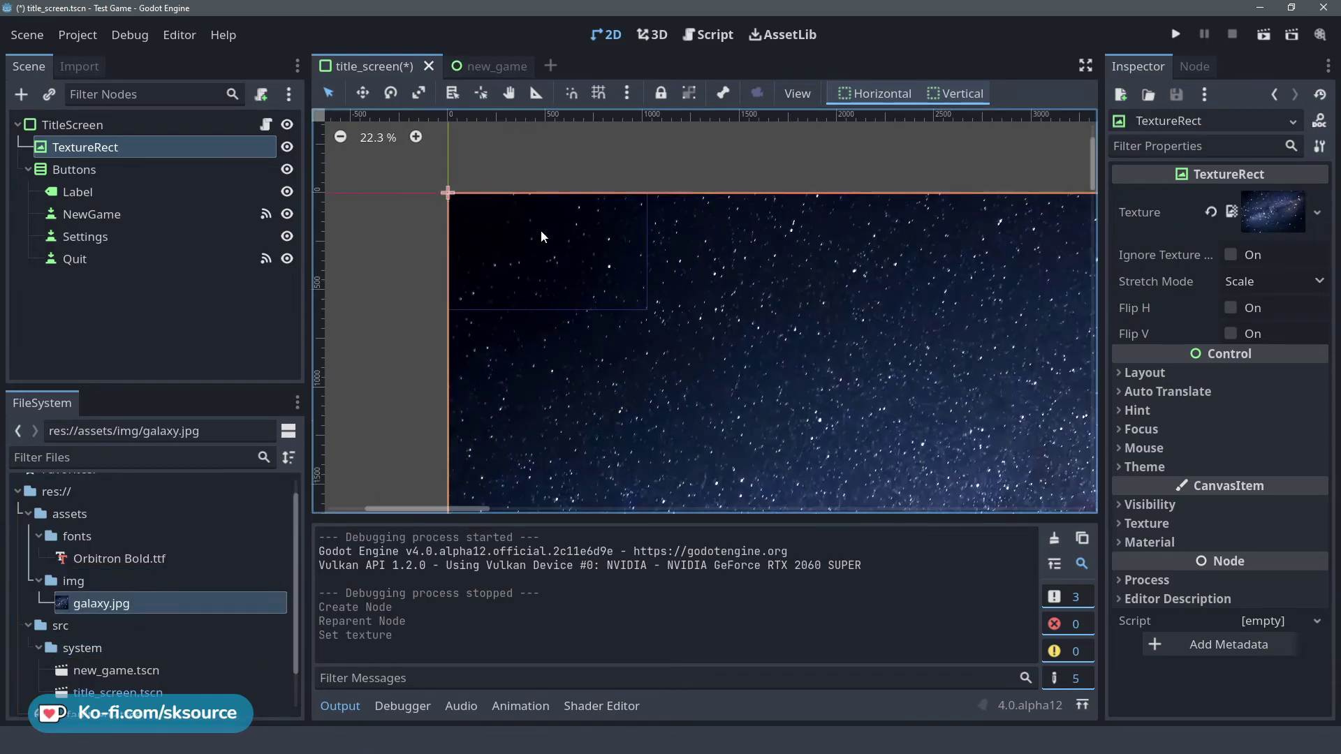
{"action": "scroll", "coordinate": [515, 224], "scroll_direction": "up", "scroll_amount": 2}
{"action": "scroll", "coordinate": [518, 225], "scroll_direction": "up", "scroll_amount": 1}
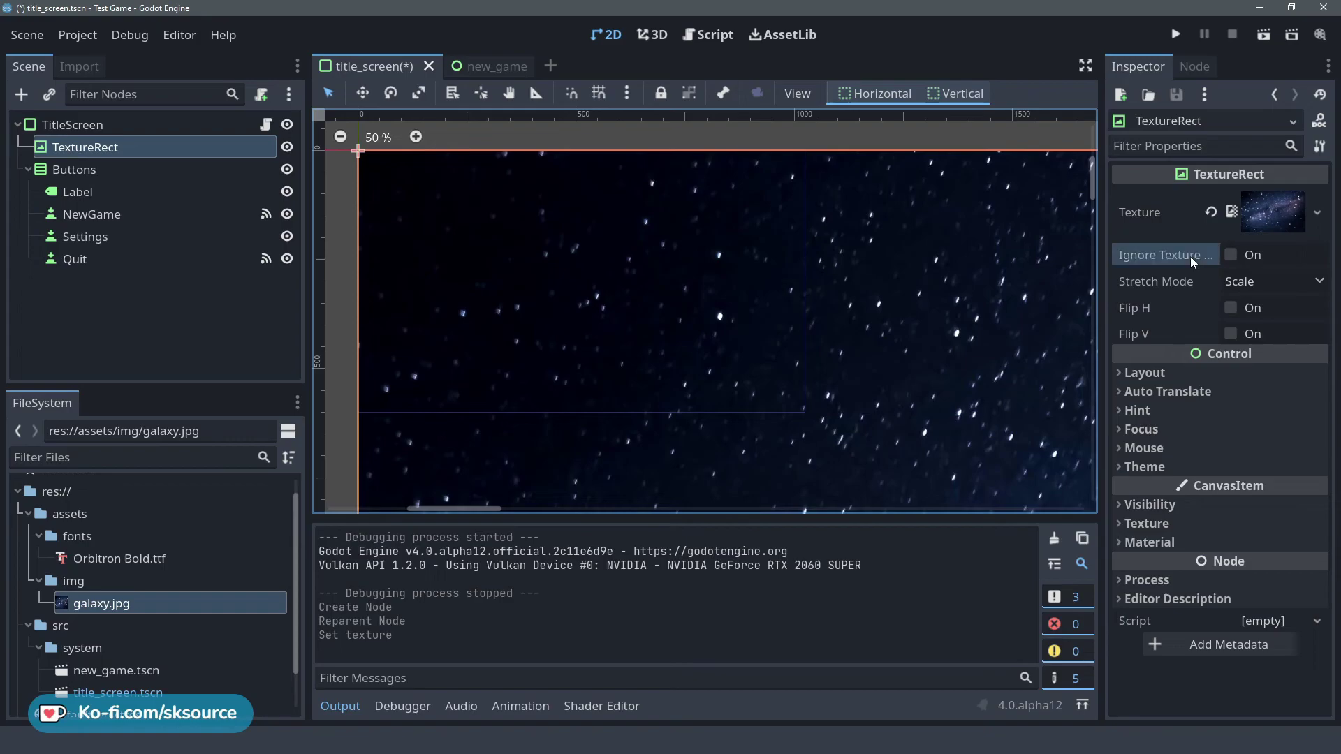
Enable Ignore Texture Size and set Stretch Mode to Keep Aspect Covered.
{"action": "left_click", "coordinate": [1230, 255]}
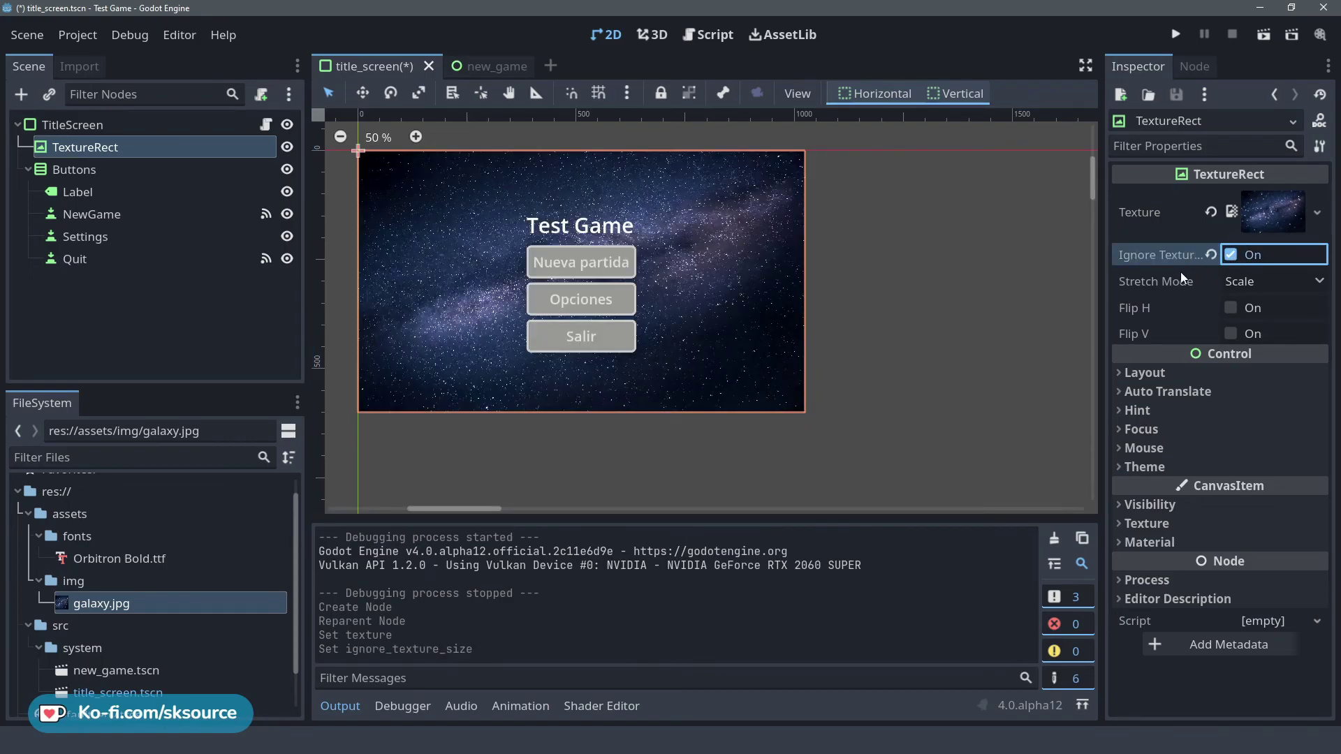
{"action": "scroll", "coordinate": [455, 249], "scroll_direction": "up", "scroll_amount": 2}
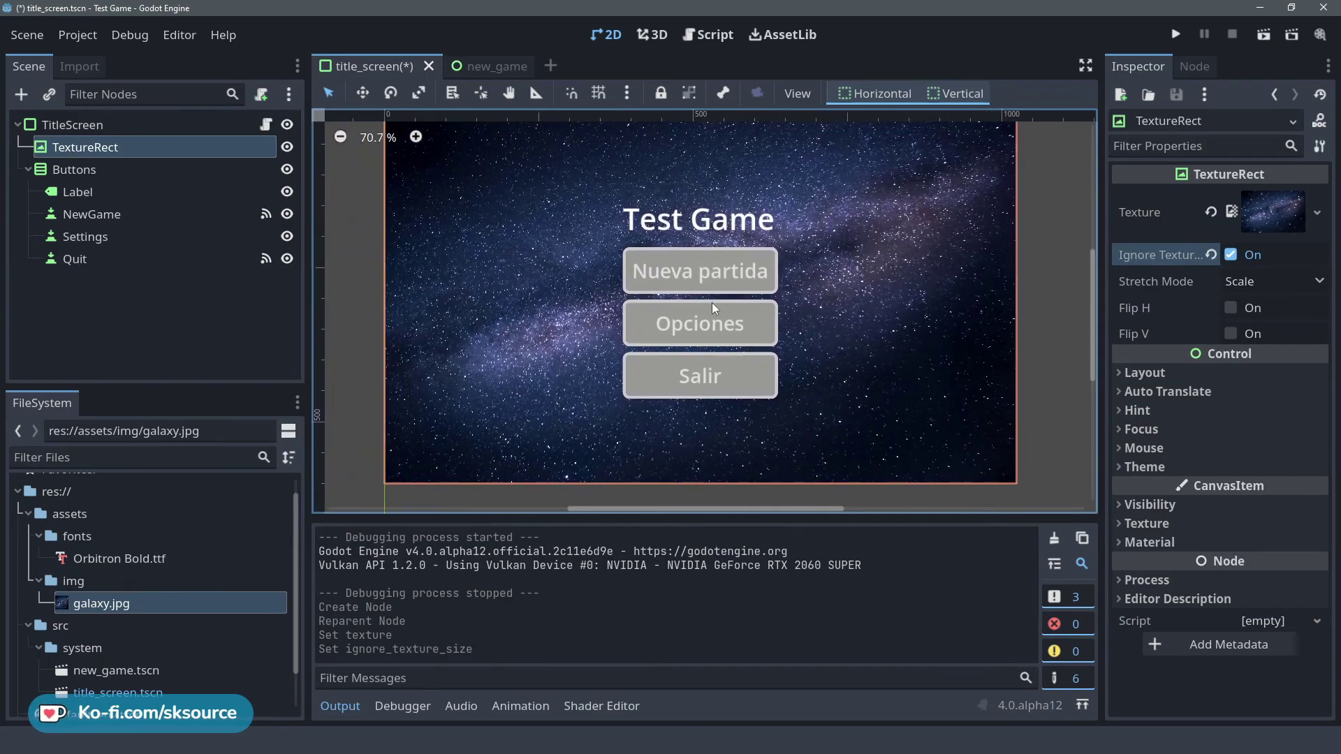
{"action": "left_click", "coordinate": [1265, 282]}
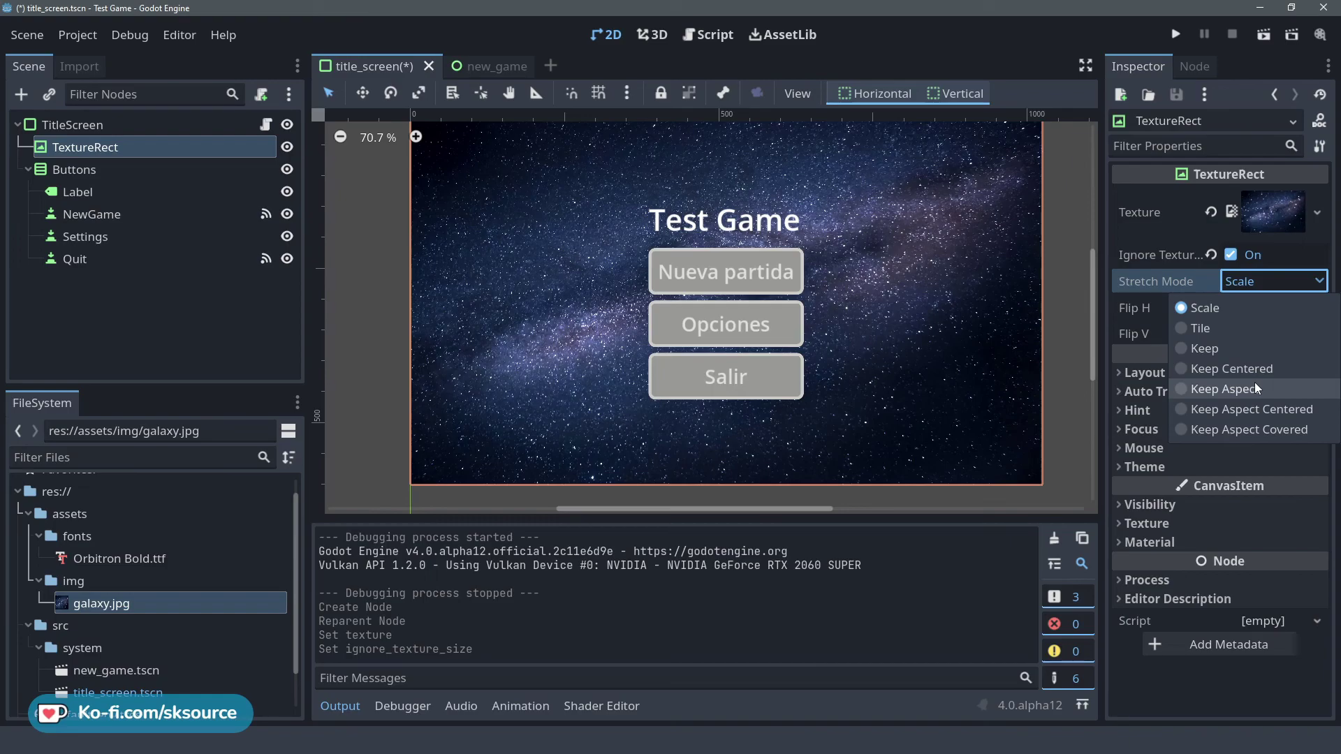
{"action": "left_click", "coordinate": [1237, 429]}
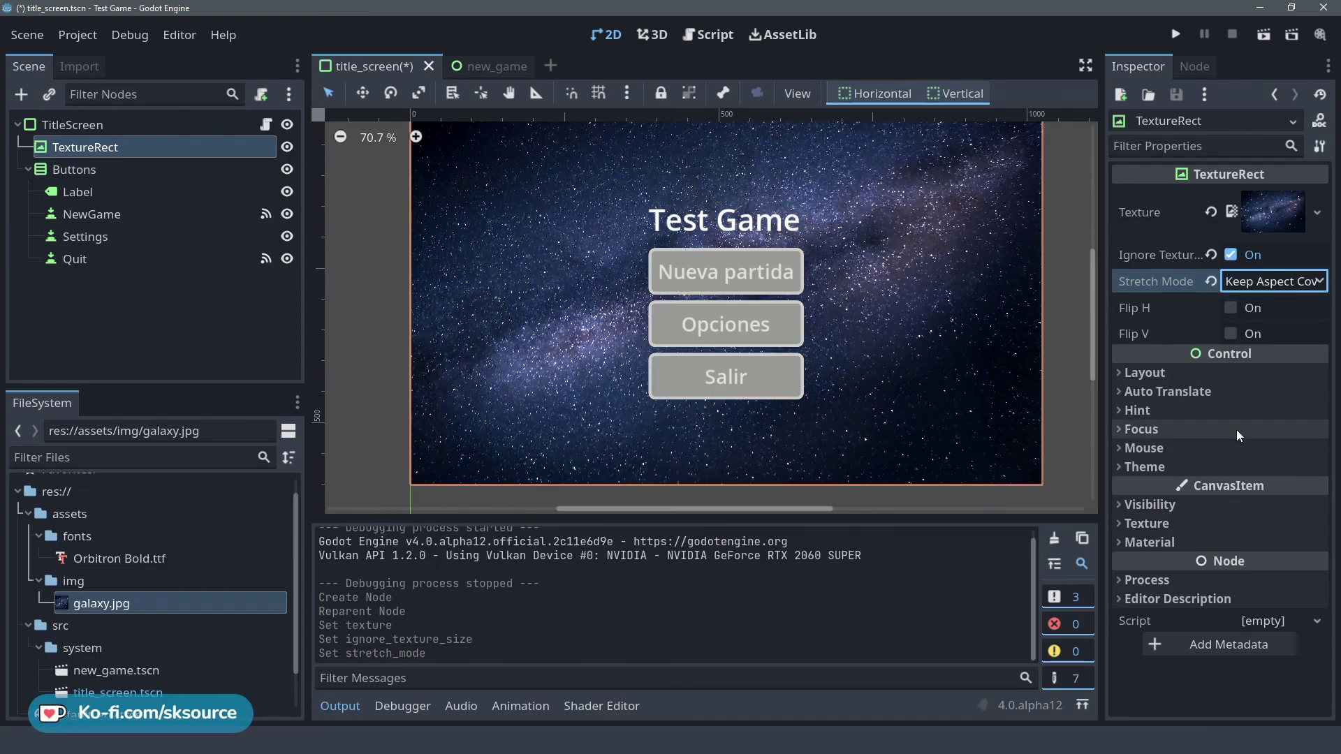
{"action": "scroll", "coordinate": [901, 342], "scroll_direction": "down", "scroll_amount": 1}
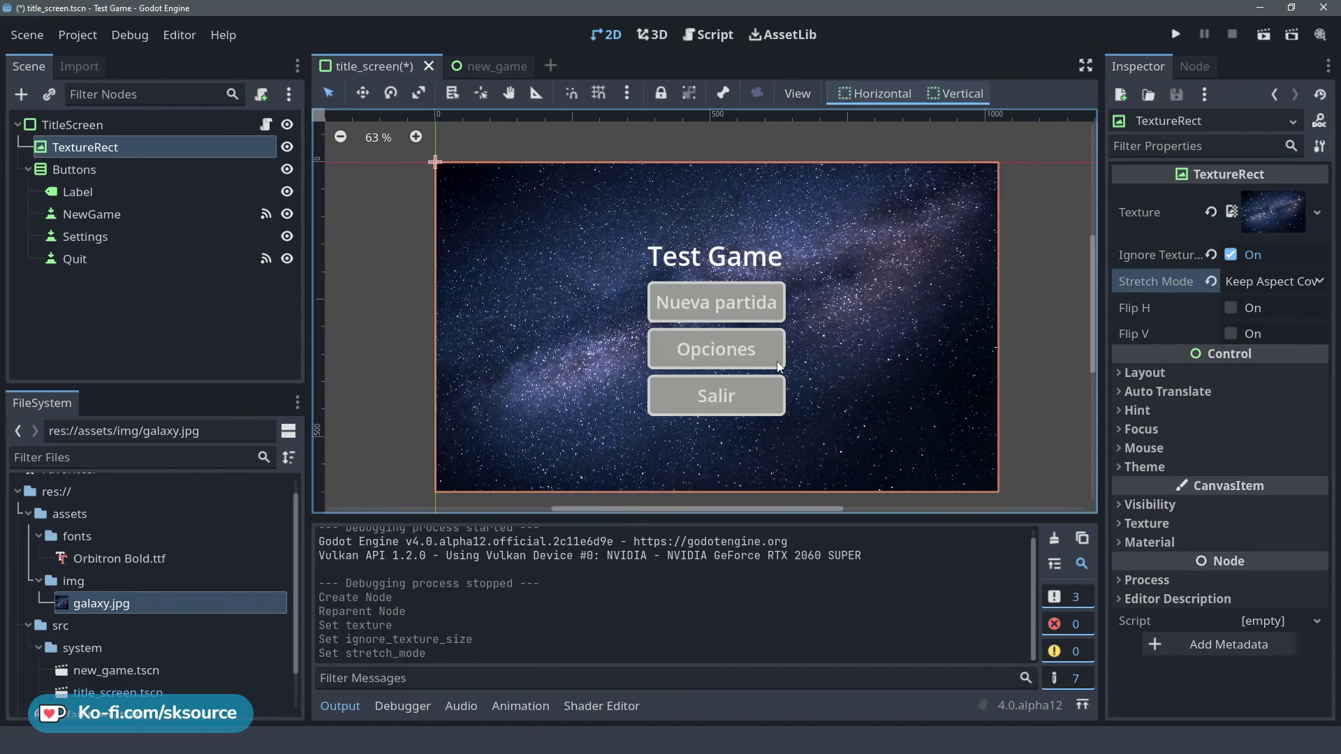
{"action": "scroll", "coordinate": [842, 373], "scroll_direction": "up", "scroll_amount": 1}
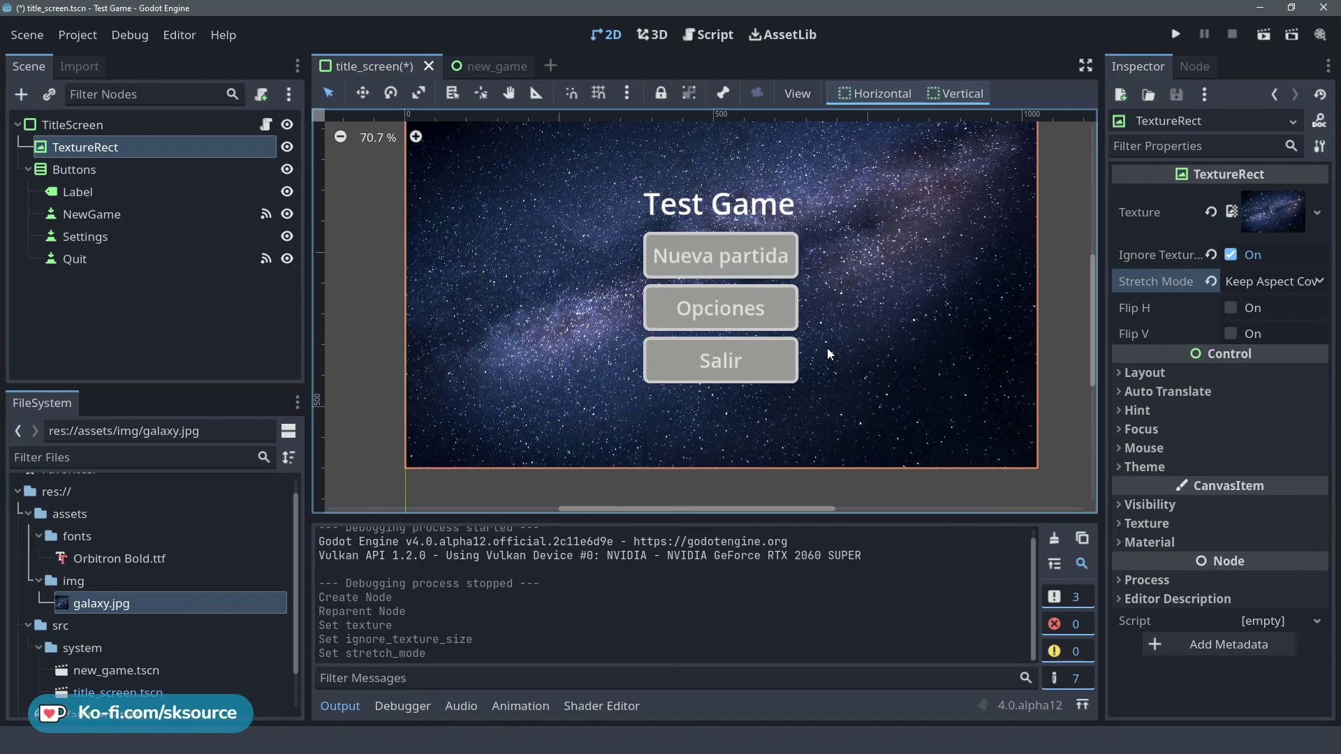
{"action": "scroll", "coordinate": [811, 278], "scroll_direction": "up", "scroll_amount": 1}
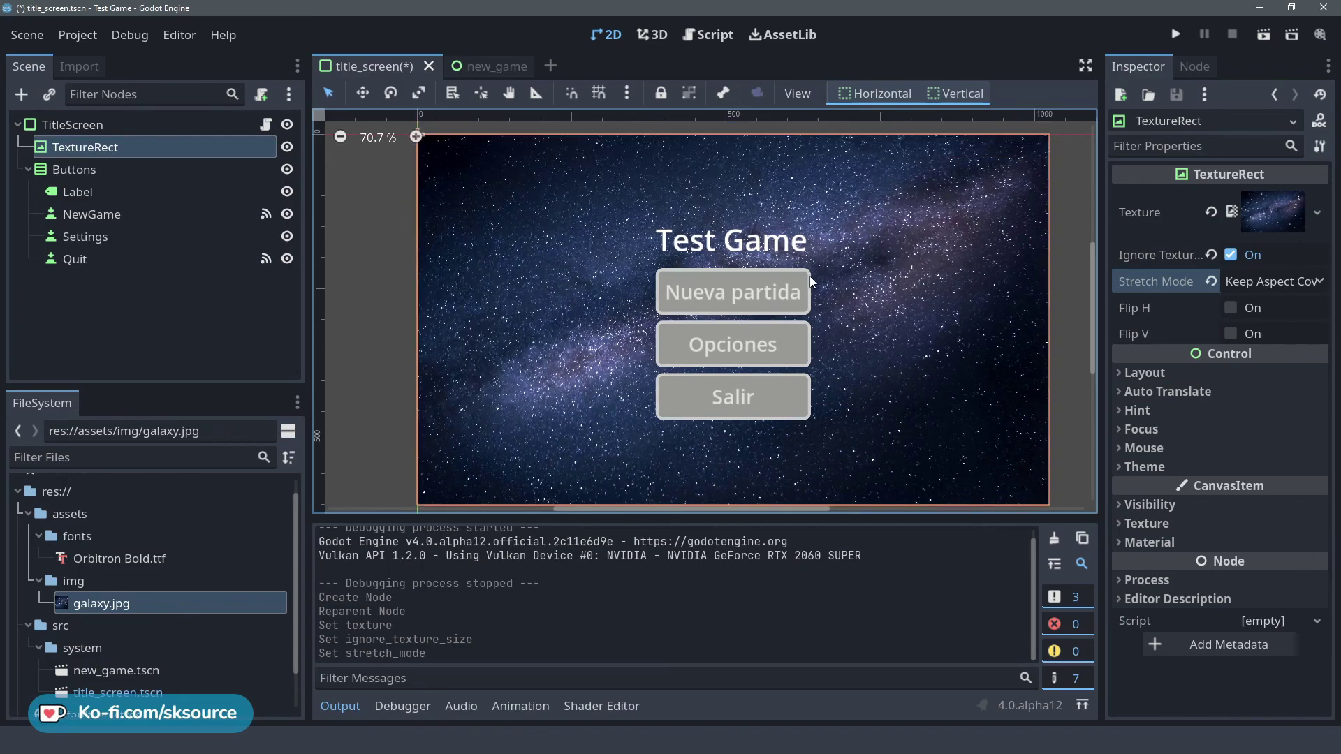
{"action": "scroll", "coordinate": [810, 276], "scroll_direction": "down", "scroll_amount": 1}
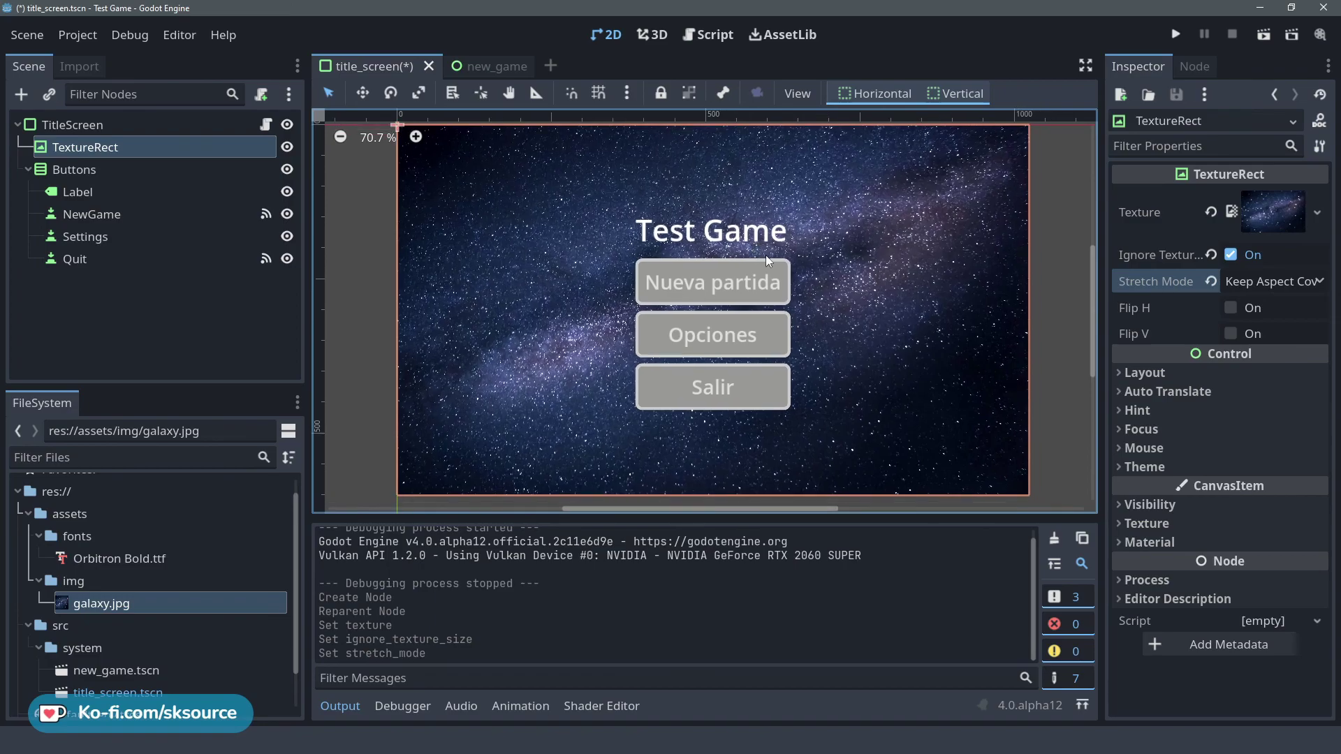